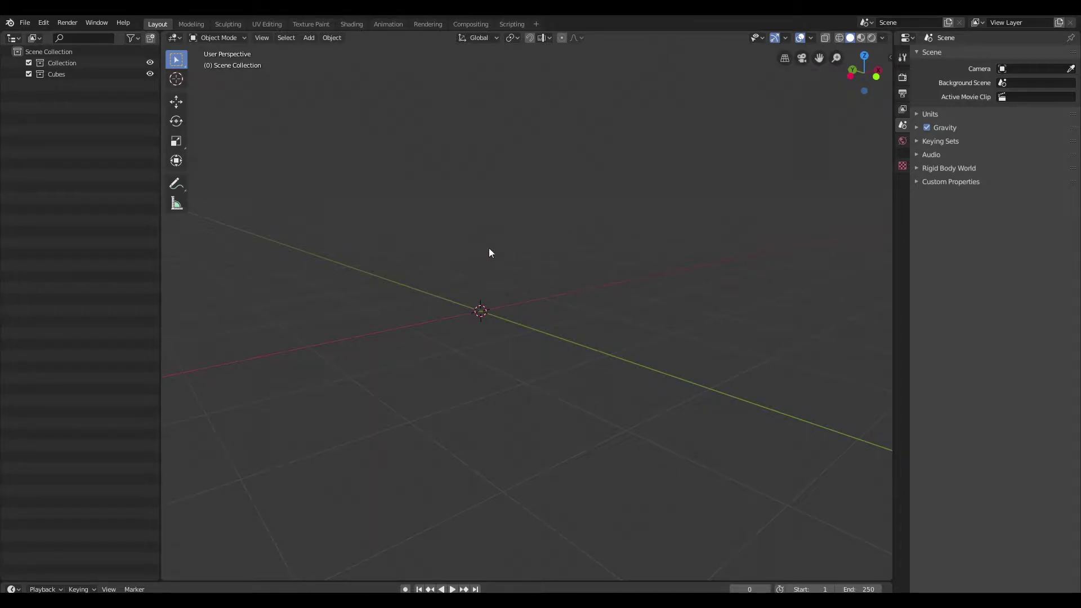
# - Add a cube mesh at the world origin
pyautogui.hotkey('shift', 'a')
pyautogui.moveTo(517, 262)
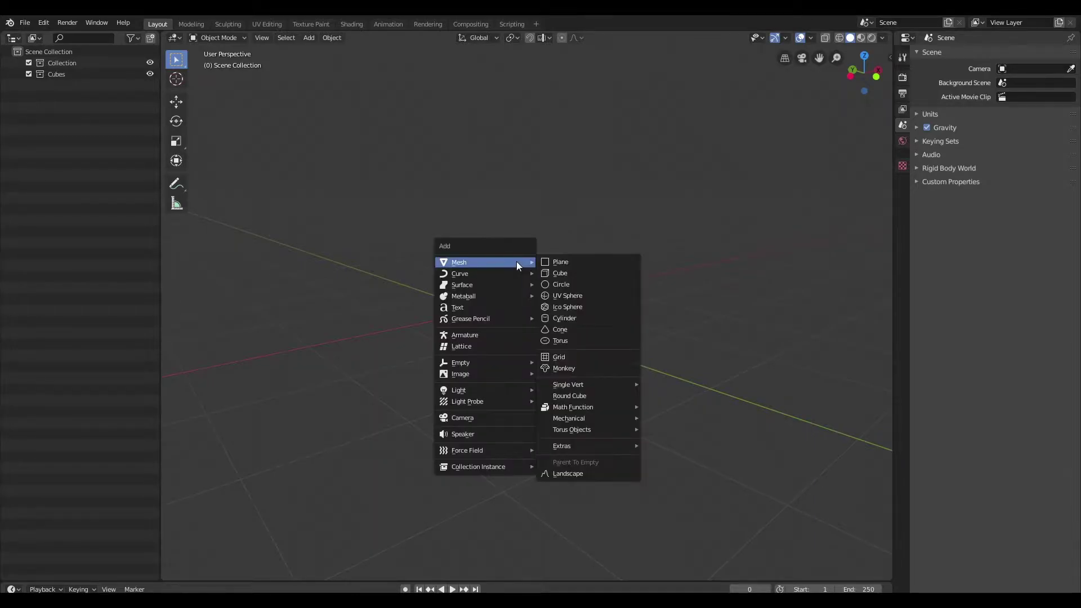
pyautogui.click(577, 277)
# - Add a cylinder mesh at the world origin and hide it
pyautogui.hotkey('shift', 'a')
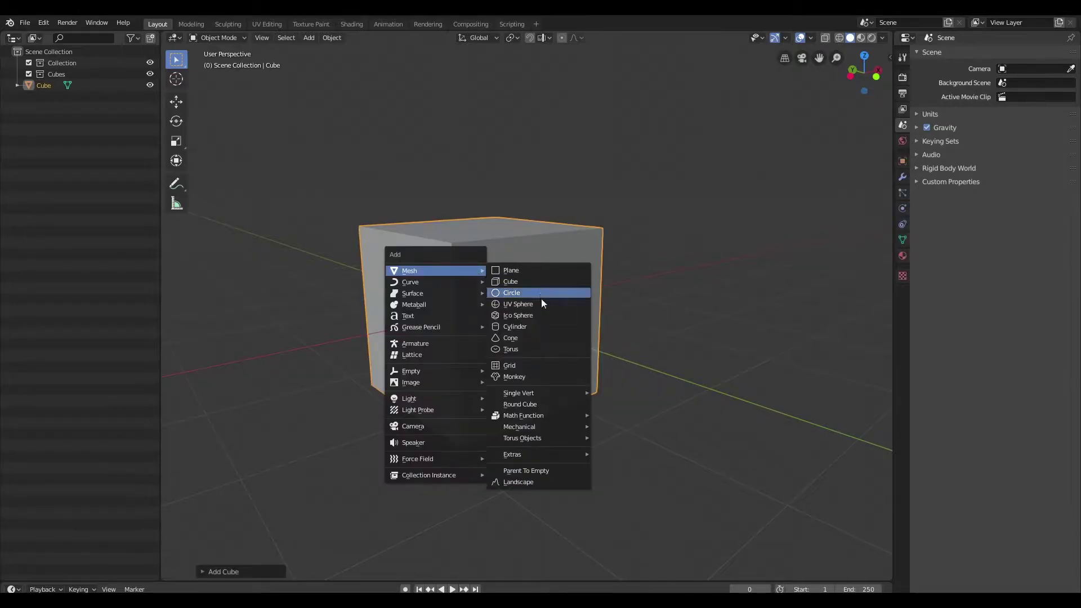
pyautogui.click(538, 329)
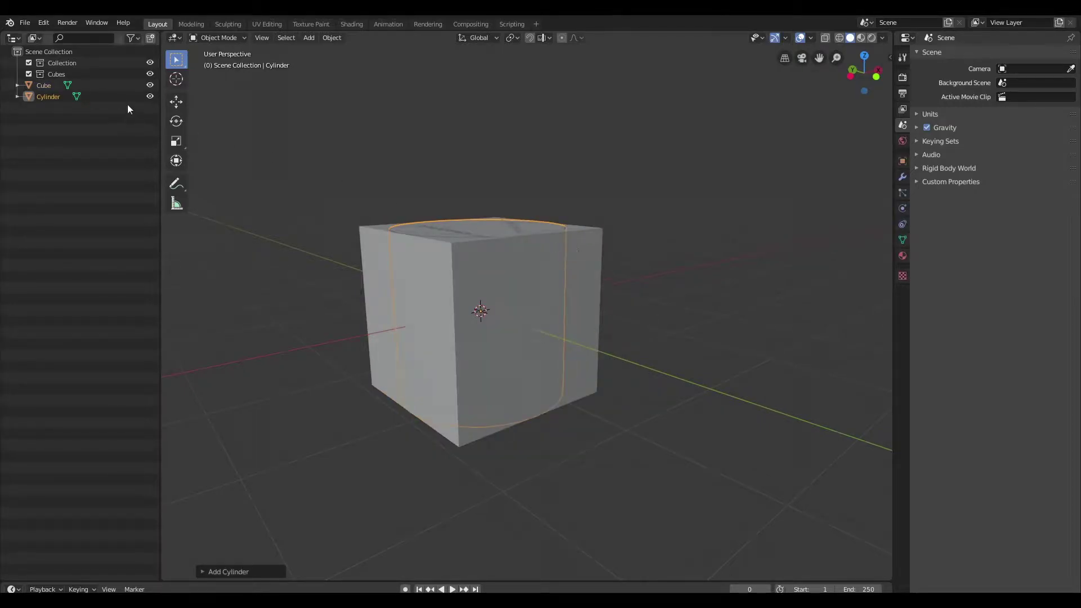
pyautogui.click(149, 97)
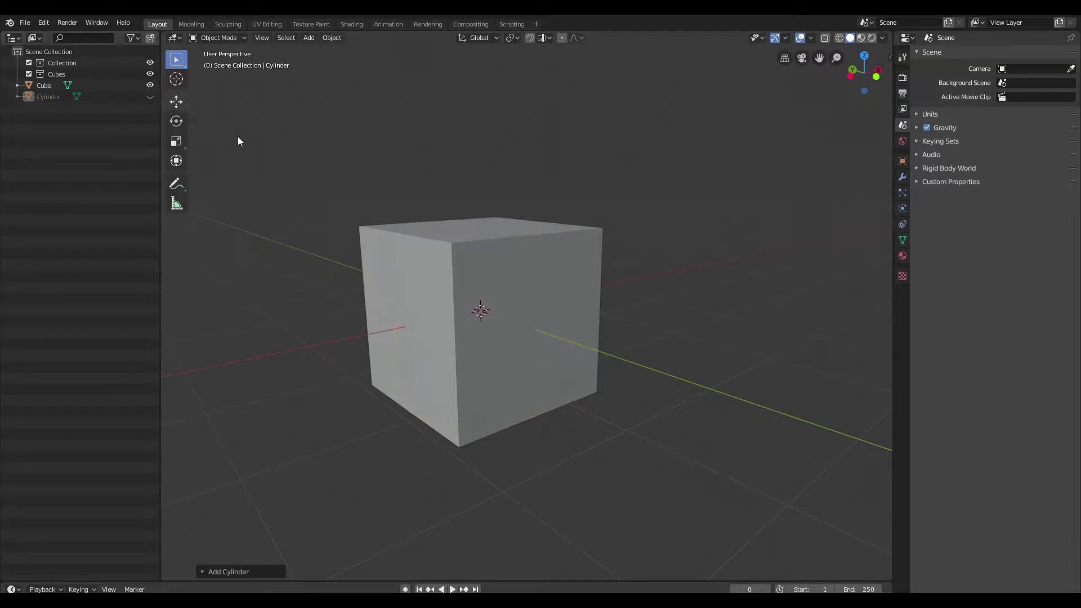
# - Add a plane mesh and move it along the Y axis until it lies beside the cube
pyautogui.hotkey('shift', 'a')
pyautogui.click(718, 292)
pyautogui.moveTo(714, 343); pyautogui.dragTo(620, 285, button='middle')
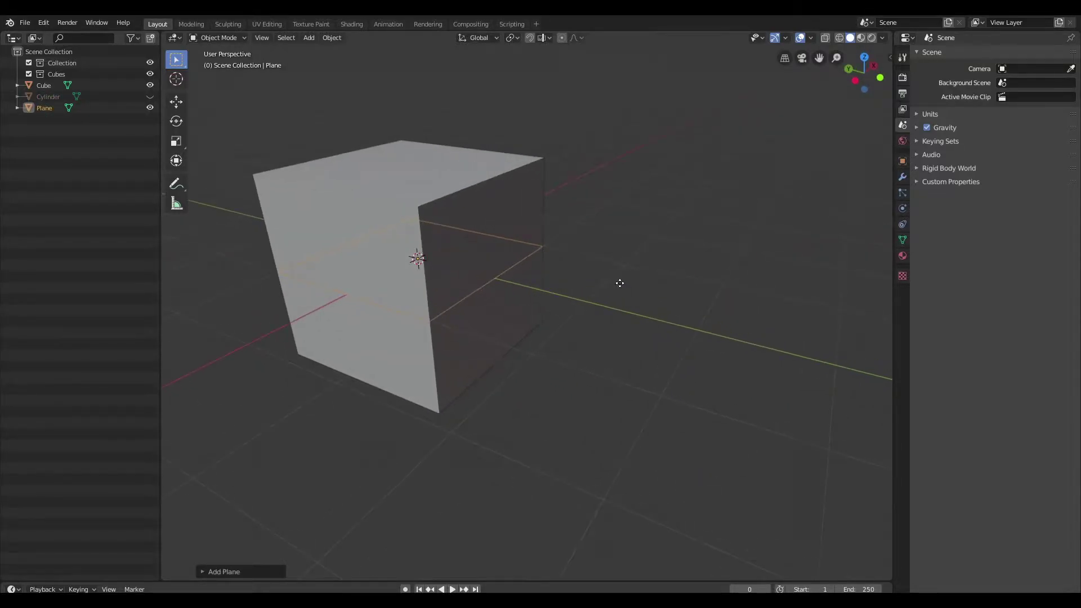
pyautogui.press('g')
pyautogui.press('y')
pyautogui.click(805, 363)
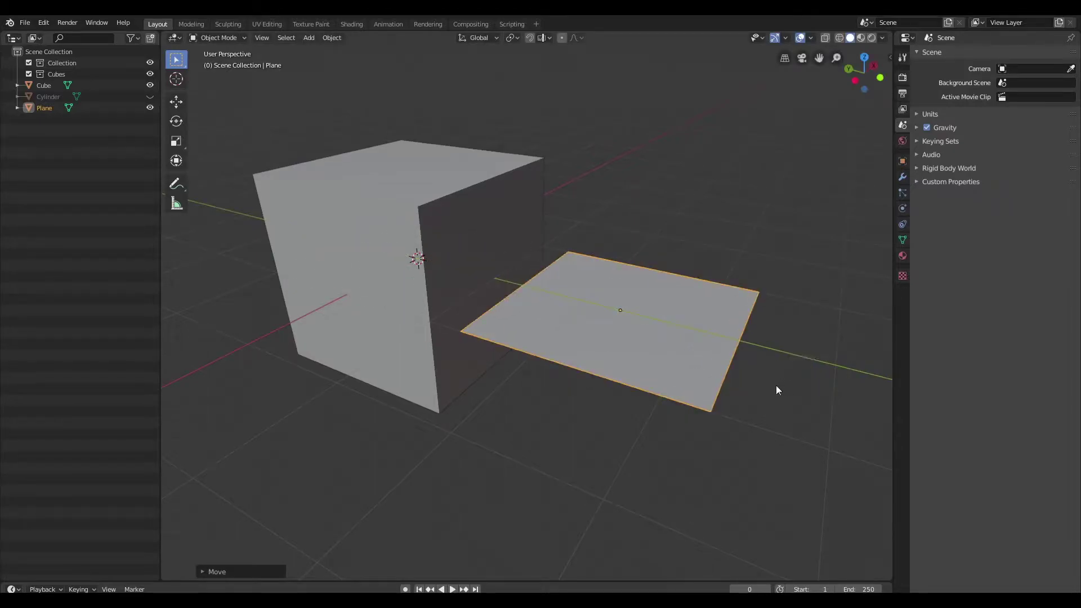
# - Rotate the plane 90° about the X axis and scale it down slightly smaller than the cube's face
pyautogui.press('r')
pyautogui.press('x')
pyautogui.press('9')
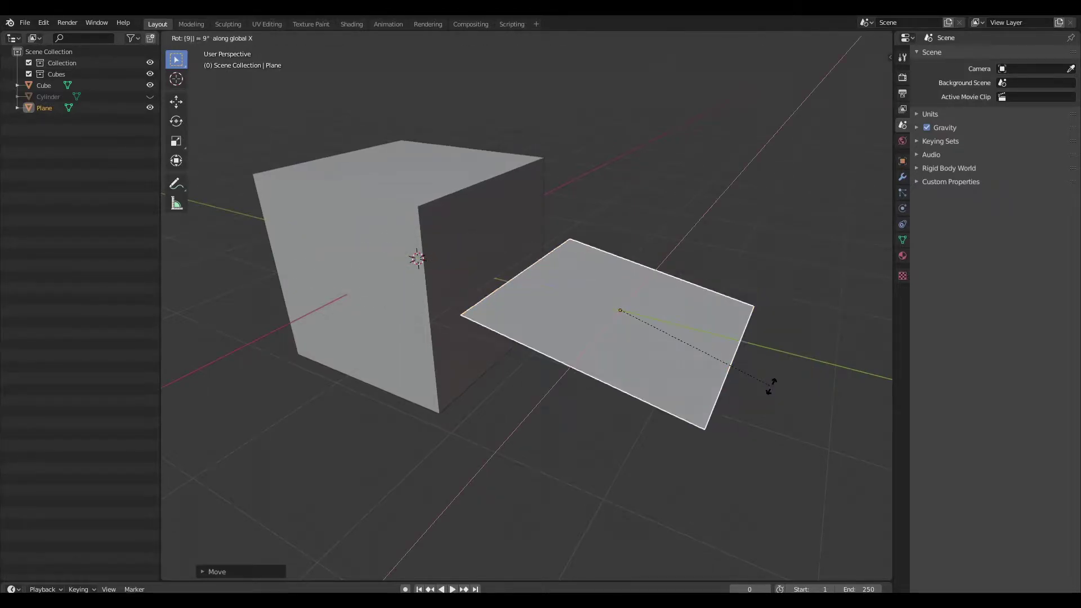
pyautogui.press('0')
pyautogui.press('Return')
pyautogui.moveTo(771, 386); pyautogui.dragTo(732, 384, button='middle')
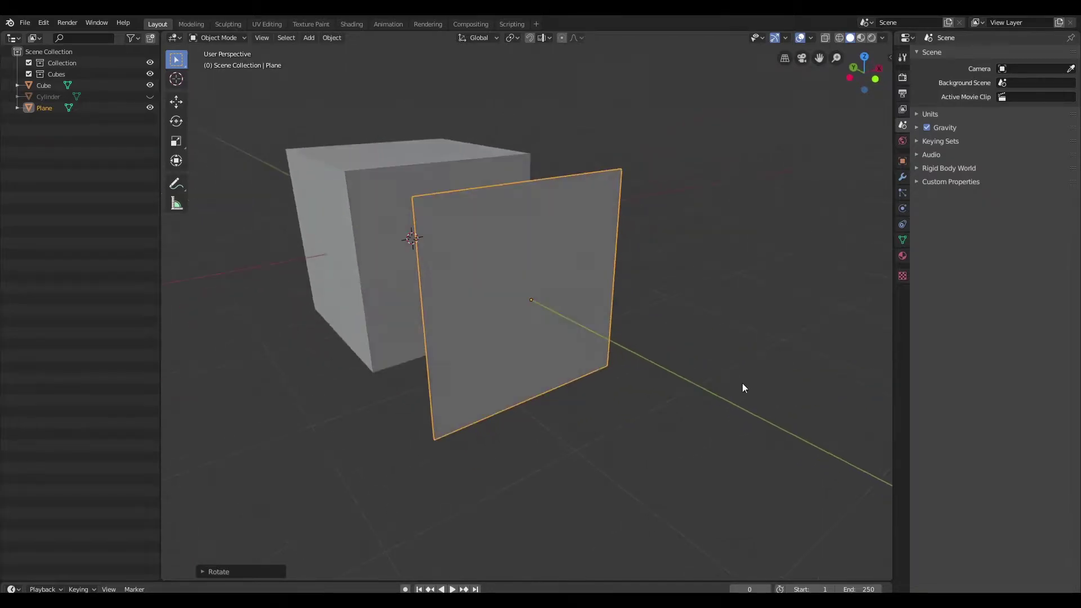
pyautogui.press('s')
pyautogui.click(735, 326)
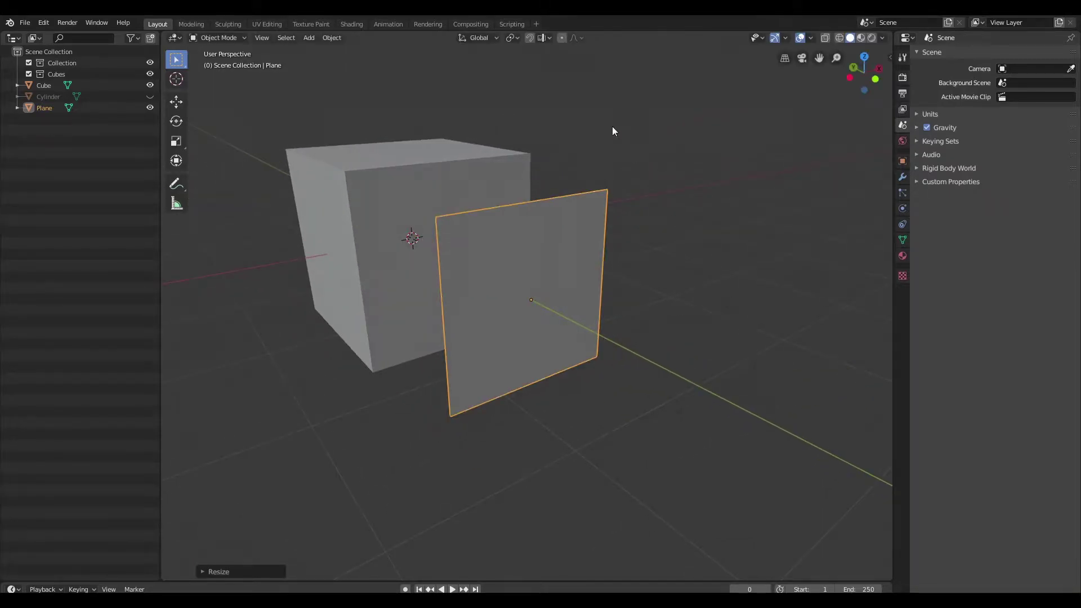
pyautogui.click(612, 127)
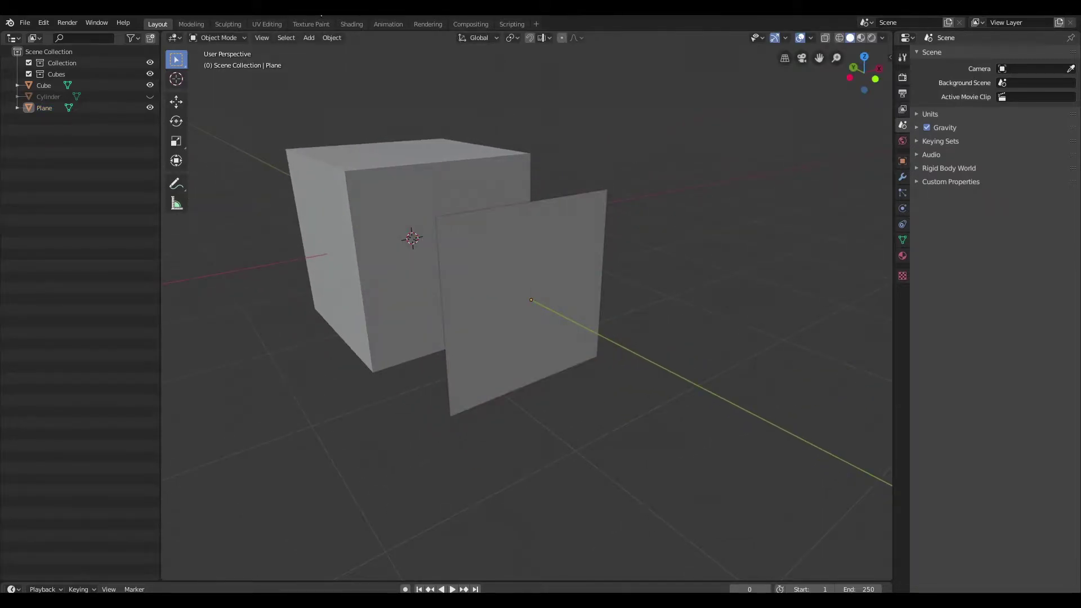
# - In the Shading workspace, create a new material for the plane and another one for the cube
pyautogui.click(356, 25)
pyautogui.click(470, 361)
pyautogui.click(440, 160)
pyautogui.click(465, 358)
# - Set Metallic to 1.000 in both the cube's and the plane's materials
pyautogui.keyDown('shift'); pyautogui.moveTo(708, 229); pyautogui.dragTo(696, 218, button='middle'); pyautogui.keyUp('shift')
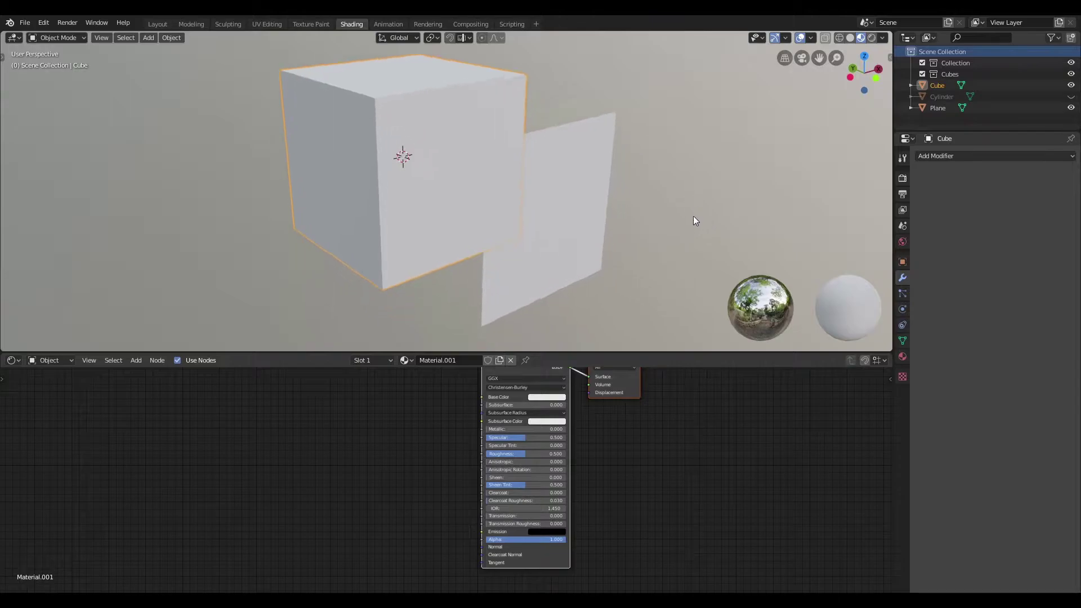
pyautogui.scroll(-1, 660, 430)
pyautogui.moveTo(660, 459); pyautogui.dragTo(633, 500, button='middle')
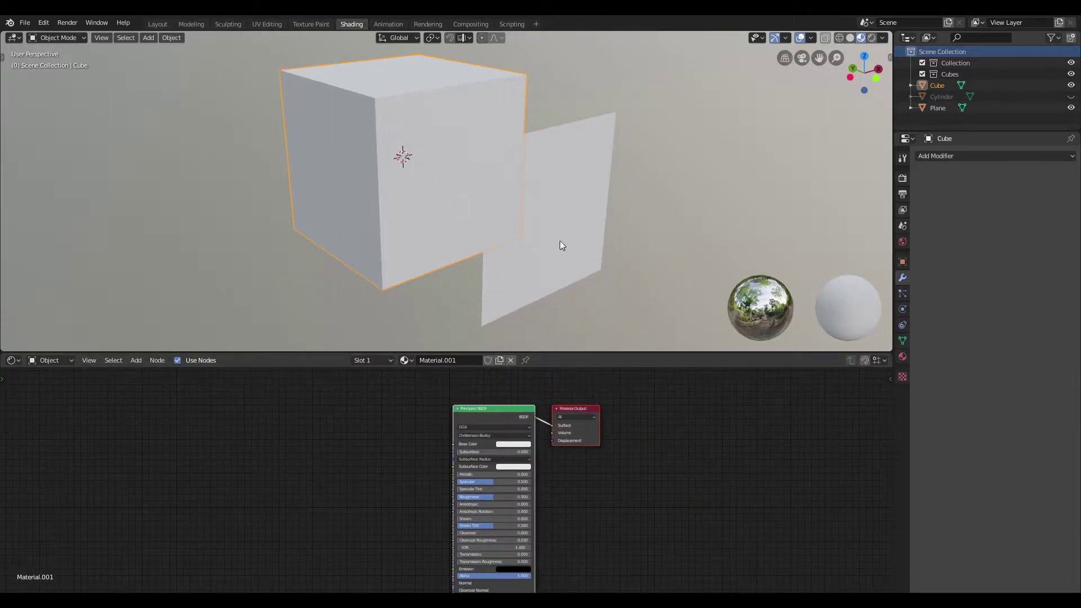
pyautogui.keyDown('shift'); pyautogui.moveTo(660, 311); pyautogui.dragTo(644, 288, button='middle'); pyautogui.keyUp('shift')
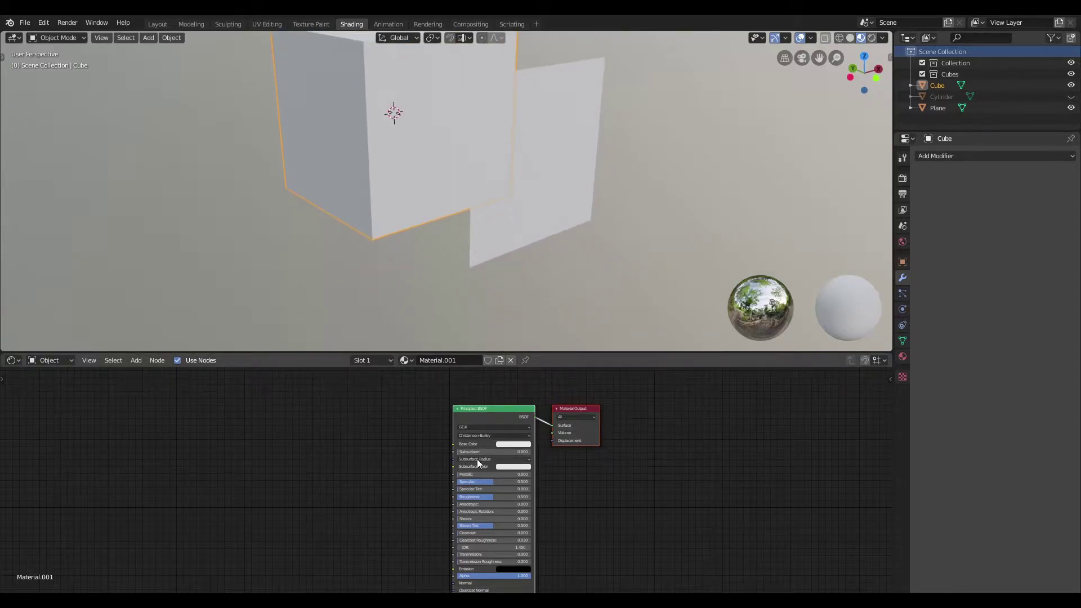
pyautogui.moveTo(473, 474); pyautogui.dragTo(532, 474)
pyautogui.keyDown('shift'); pyautogui.moveTo(645, 126); pyautogui.dragTo(646, 171, button='middle'); pyautogui.keyUp('shift')
pyautogui.click(565, 211)
pyautogui.moveTo(473, 474); pyautogui.dragTo(532, 474)
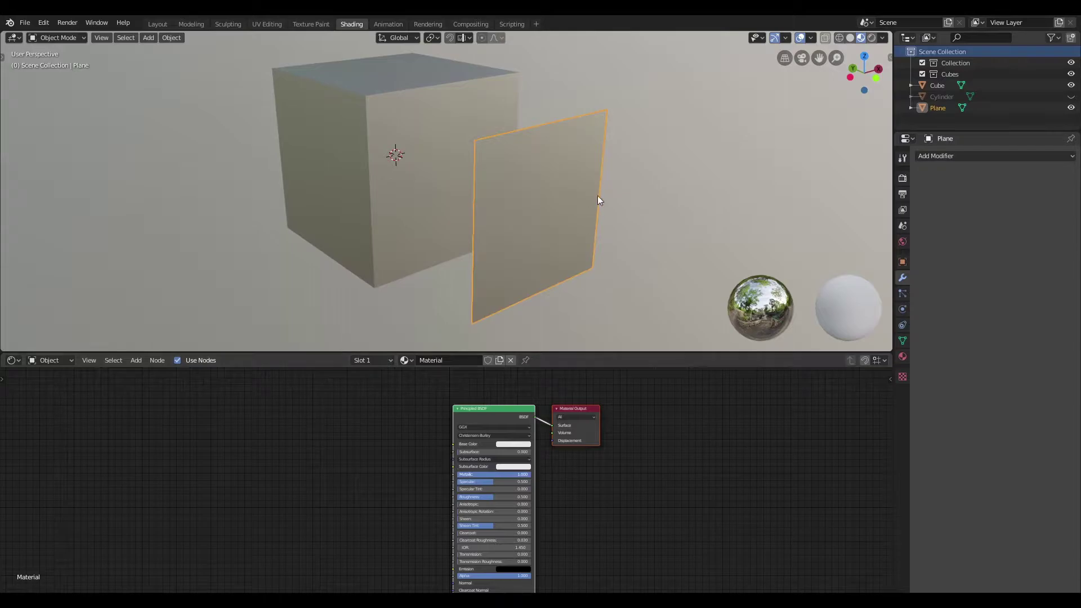
# - Add an Image Texture node to the plane's material, well before the Principled BSDF node
pyautogui.hotkey('shift', 'a')
pyautogui.click(275, 483)
pyautogui.write('ima')
pyautogui.press('Return')
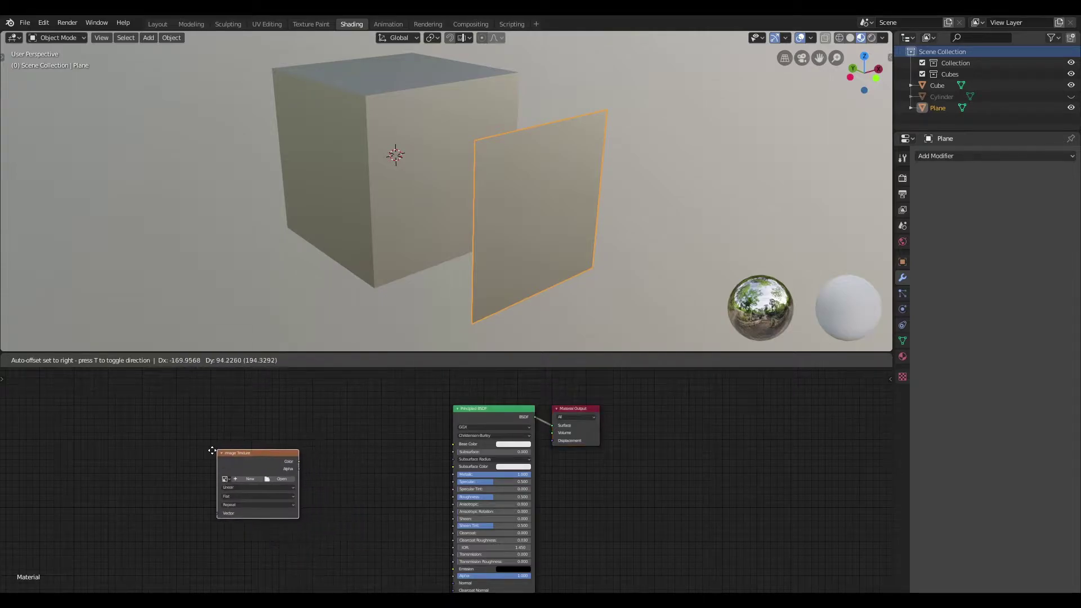
pyautogui.click(205, 453)
# - Add a Normal Map node between the Image Texture and Principled BSDF nodes, and move the Image Texture closer to it
pyautogui.hotkey('shift', 'a')
pyautogui.click(375, 479)
pyautogui.write('no')
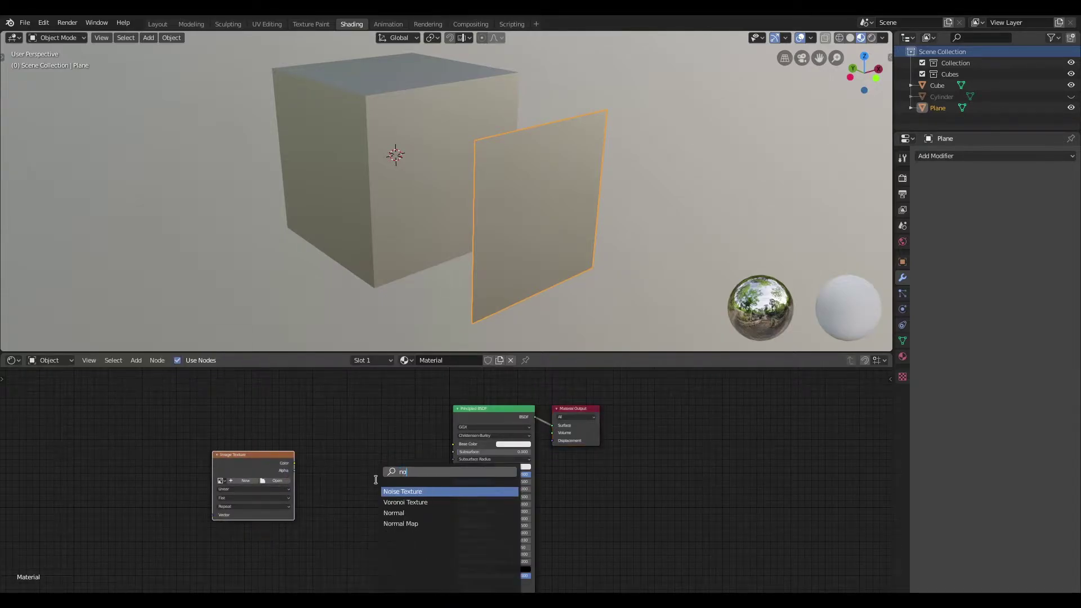
pyautogui.press('Down')
pyautogui.press('Down')
pyautogui.press('Down')
pyautogui.press('Return')
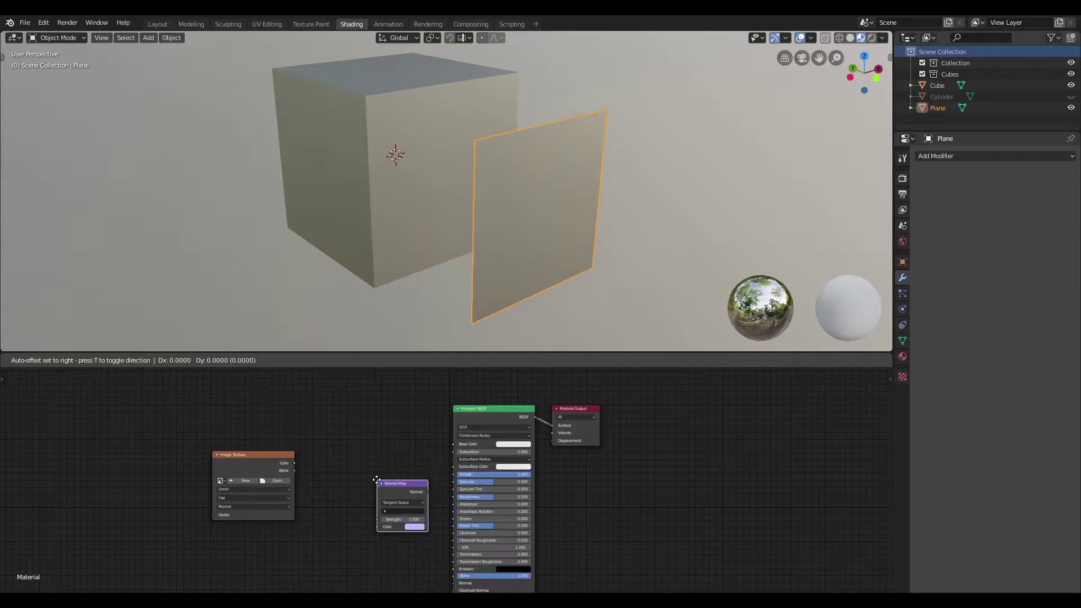
pyautogui.click(350, 484)
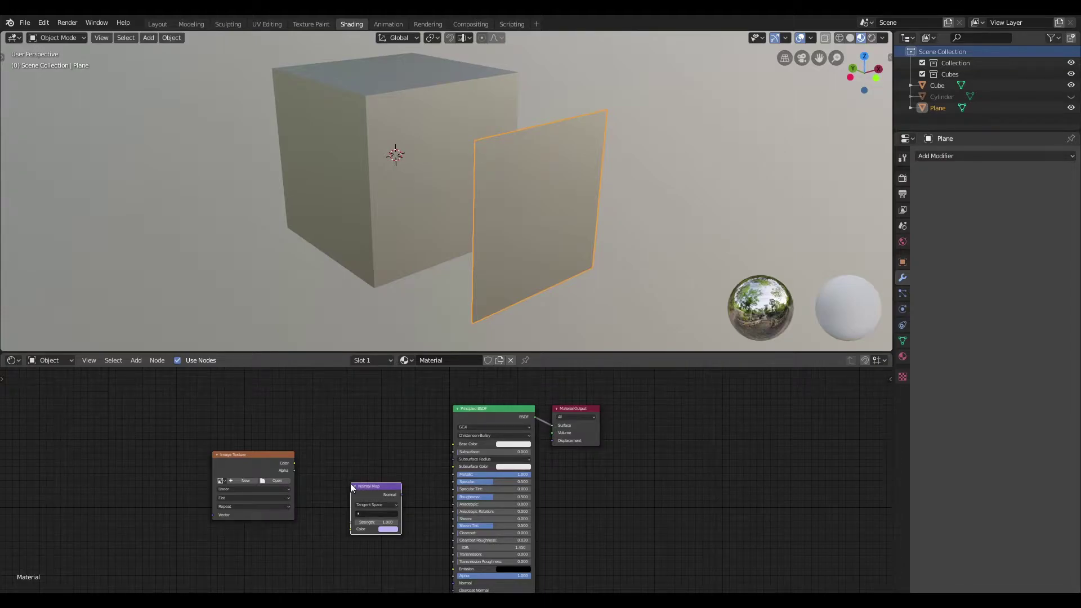
pyautogui.moveTo(276, 454); pyautogui.dragTo(304, 453)
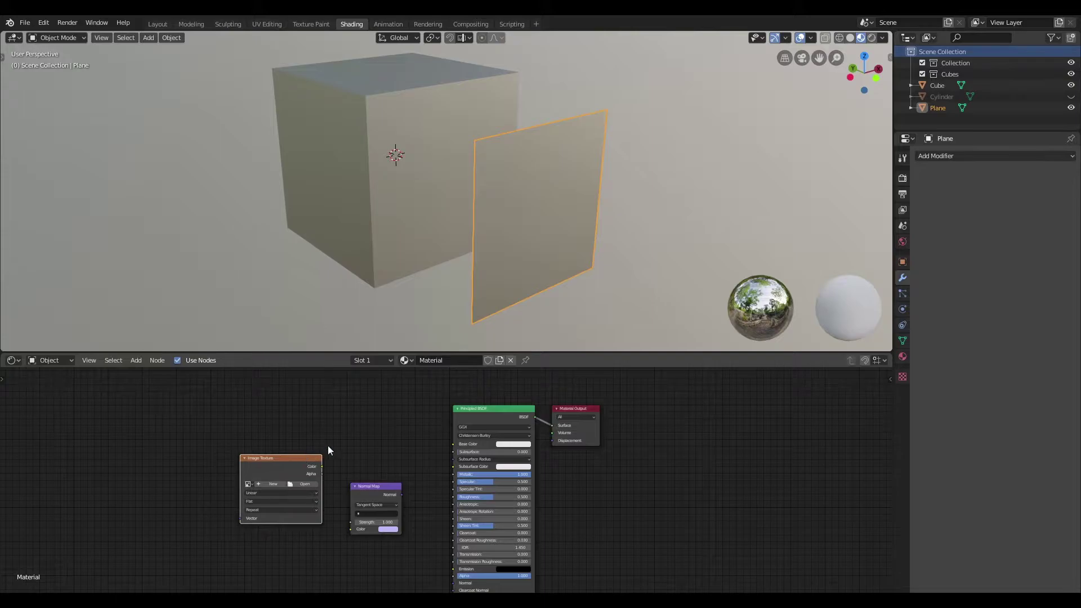
# - Load Vent_01.png from the Normal Maps folder into the Image Texture node
pyautogui.press('Home')
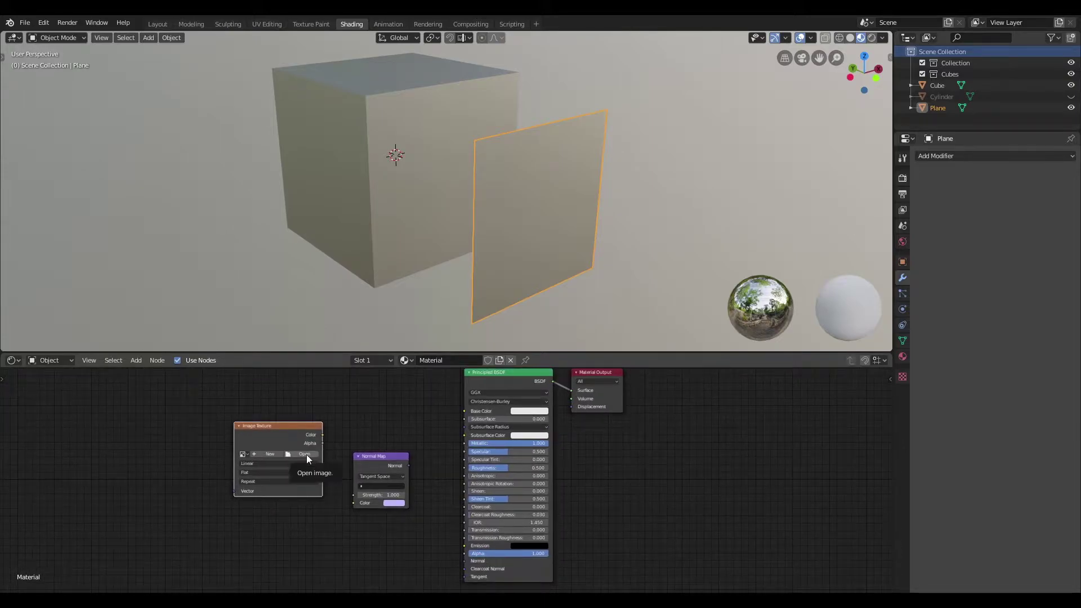
pyautogui.click(307, 454)
pyautogui.click(191, 247)
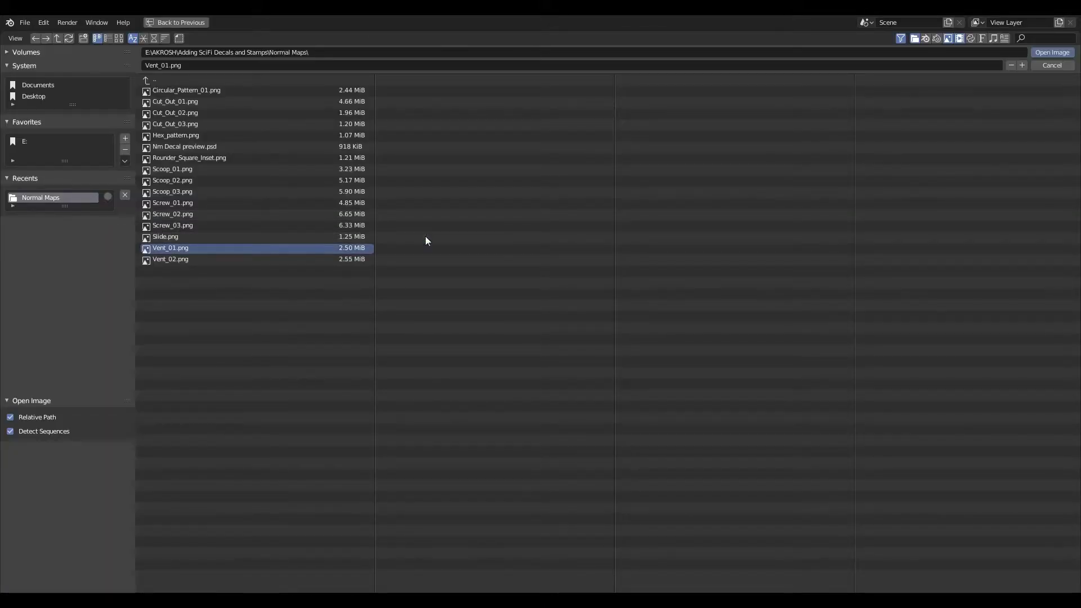
pyautogui.click(1051, 53)
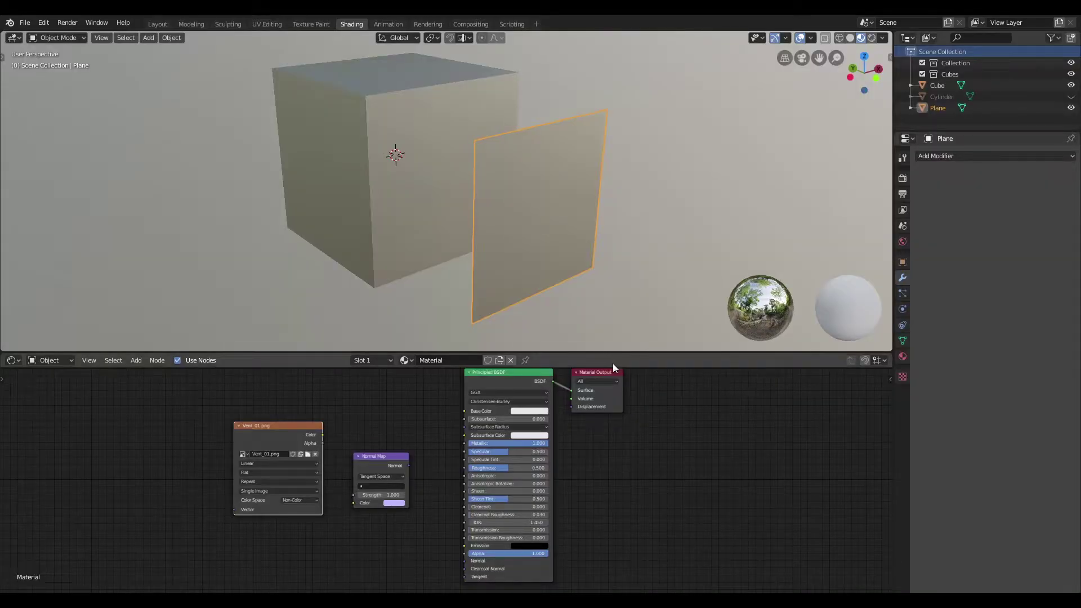
# - Set the vent image's color space to Non-Color and connect its Color through the Normal Map node to the Principled BSDF's Normal input
pyautogui.click(300, 500)
pyautogui.click(317, 533)
pyautogui.moveTo(323, 435); pyautogui.dragTo(353, 503)
pyautogui.moveTo(409, 465)
pyautogui.mouseDown()
pyautogui.moveTo(462, 495)
pyautogui.moveTo(464, 561)
pyautogui.mouseUp()
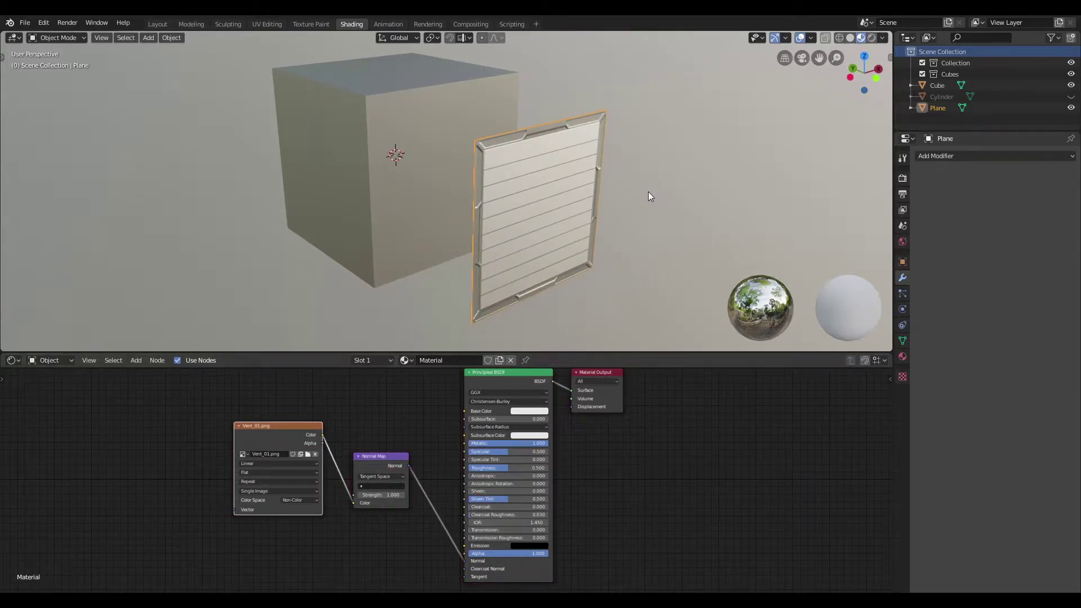
# - Add a Shrinkwrap modifier to the plane with the cube as its target
pyautogui.press('q')
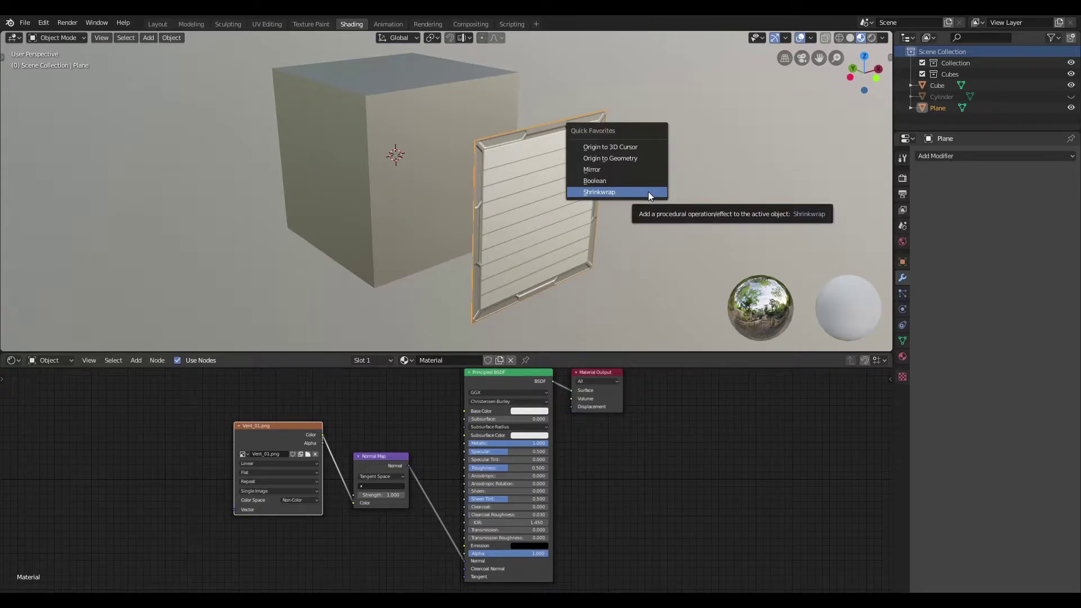
pyautogui.click(647, 191)
pyautogui.click(988, 218)
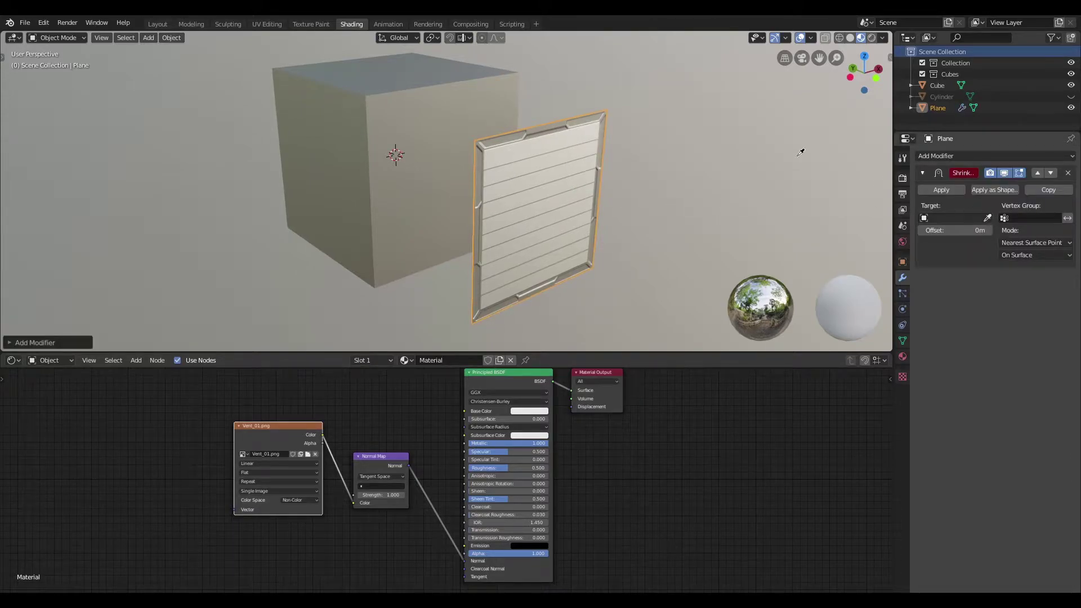
pyautogui.click(439, 116)
# - Set the Shrinkwrap modifier's offset to 0.001 m
pyautogui.moveTo(615, 215); pyautogui.dragTo(651, 223, button='middle')
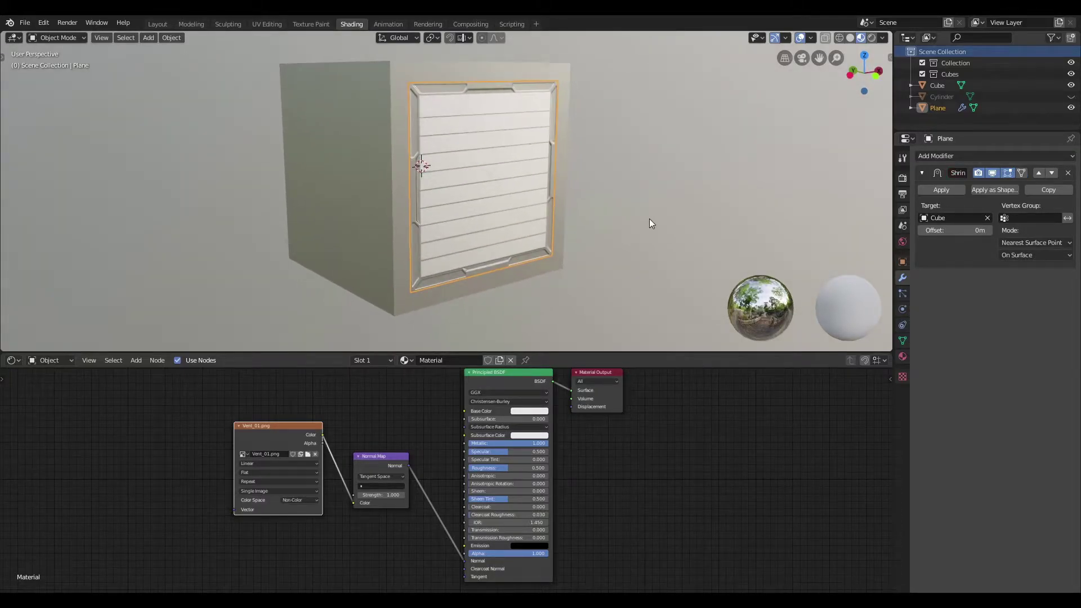
pyautogui.scroll(2, 600, 150)
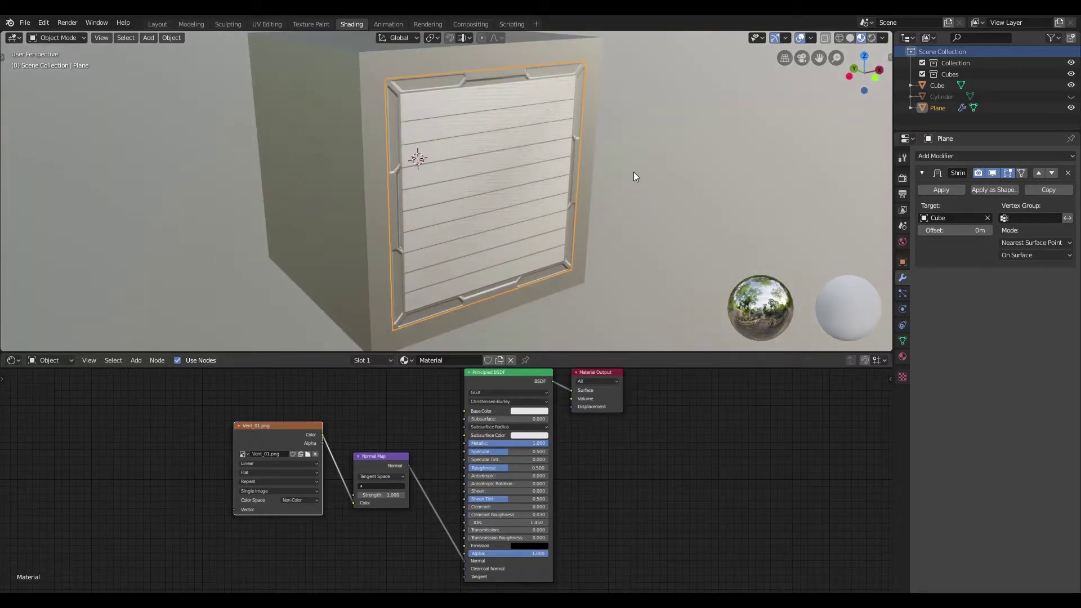
pyautogui.click(974, 230)
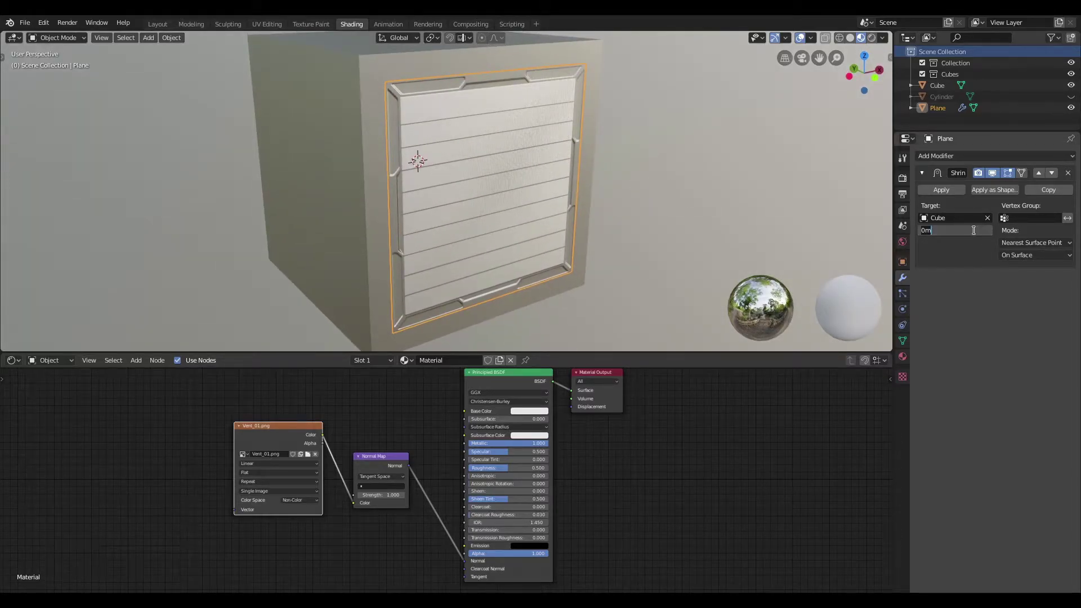
pyautogui.write('.001')
pyautogui.press('Return')
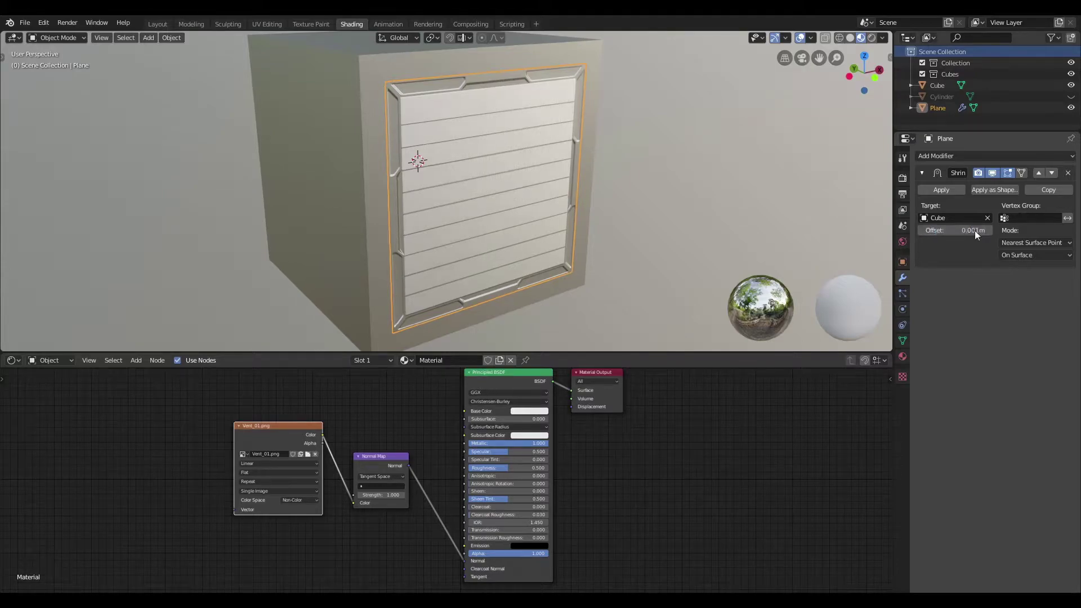
# - Deselect the plane and examine the vent decal on the cube's face up close and from several angles
pyautogui.click(685, 171)
pyautogui.scroll(8, 671, 181)
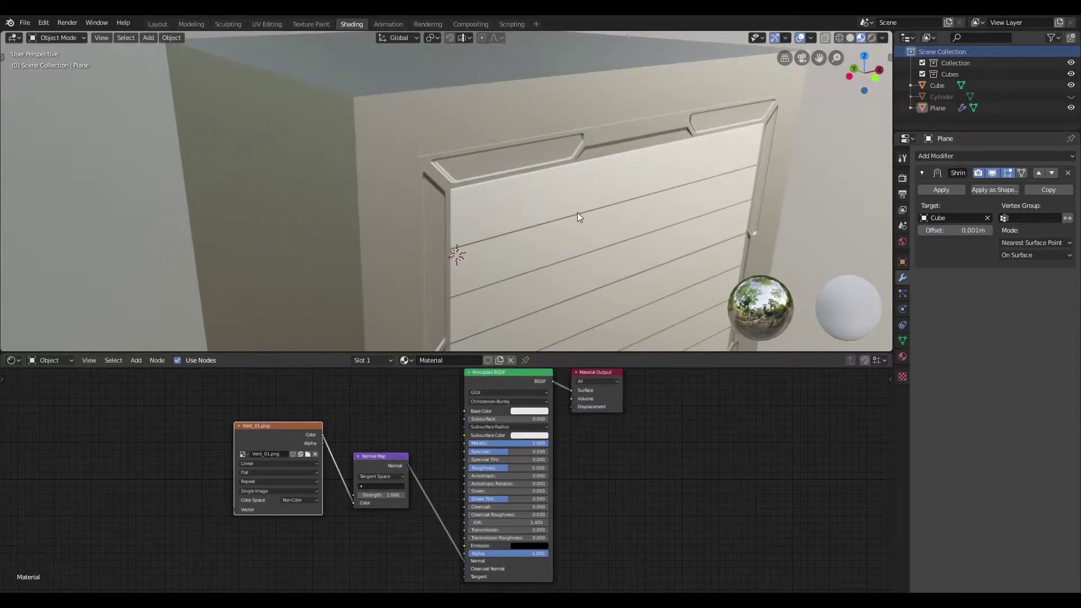
pyautogui.moveTo(575, 212); pyautogui.dragTo(584, 200, button='middle')
pyautogui.scroll(-3, 680, 189)
pyautogui.moveTo(698, 181); pyautogui.dragTo(673, 161, button='middle')
pyautogui.scroll(3, 495, 96)
pyautogui.moveTo(496, 96); pyautogui.dragTo(795, 245, button='middle')
pyautogui.scroll(-5, 795, 246)
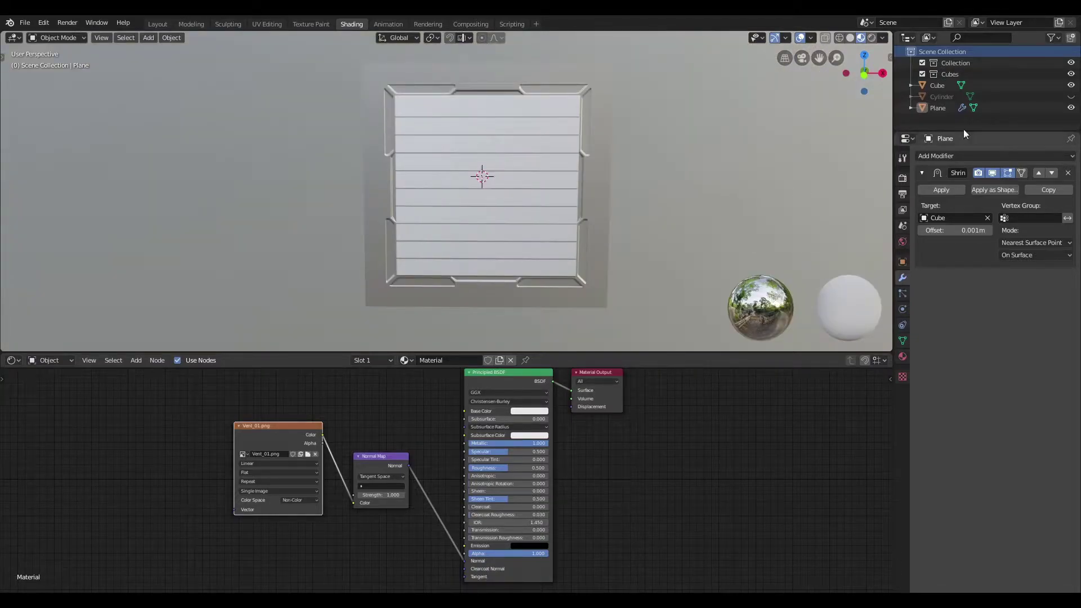
# - Hide the plane and the cube, and unhide the cylinder
pyautogui.click(1071, 107)
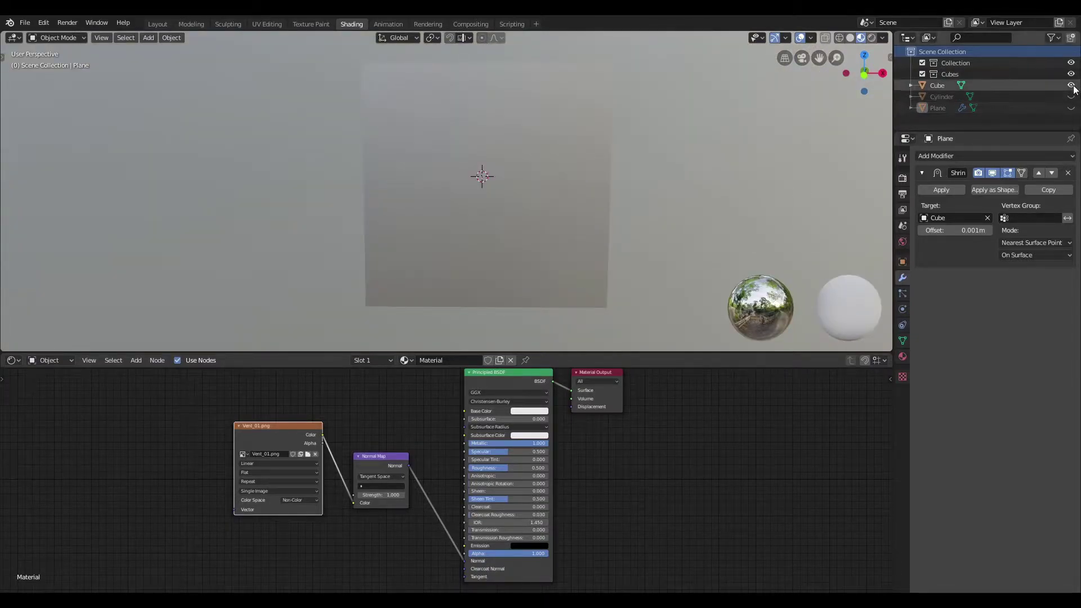
pyautogui.click(1071, 85)
pyautogui.click(1071, 97)
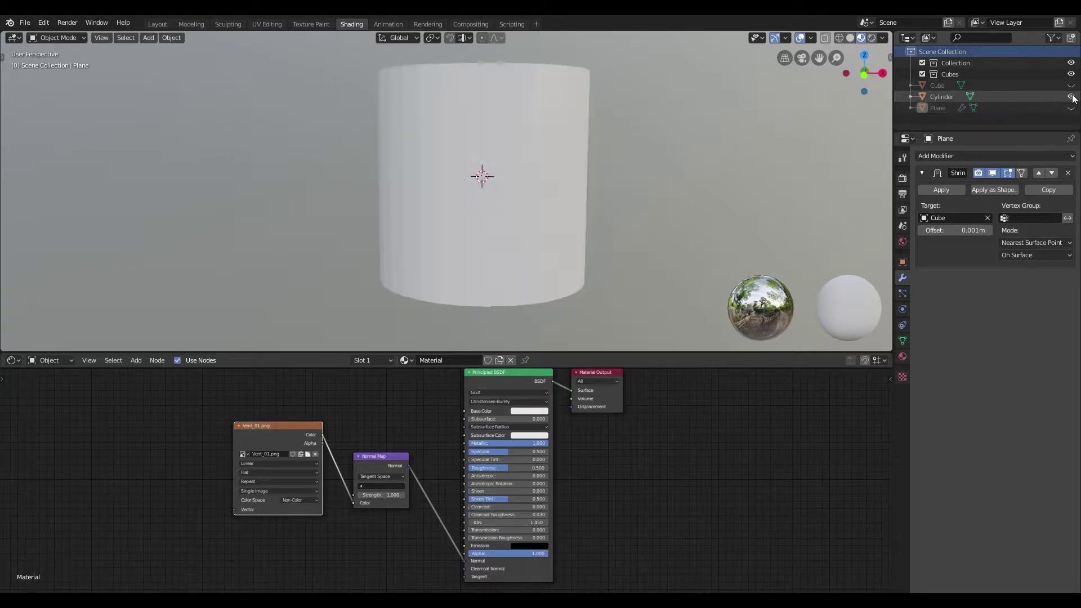
# - Shade the cylinder smooth and enable Auto Smooth for its normals
pyautogui.click(528, 127)
pyautogui.rightClick(528, 126)
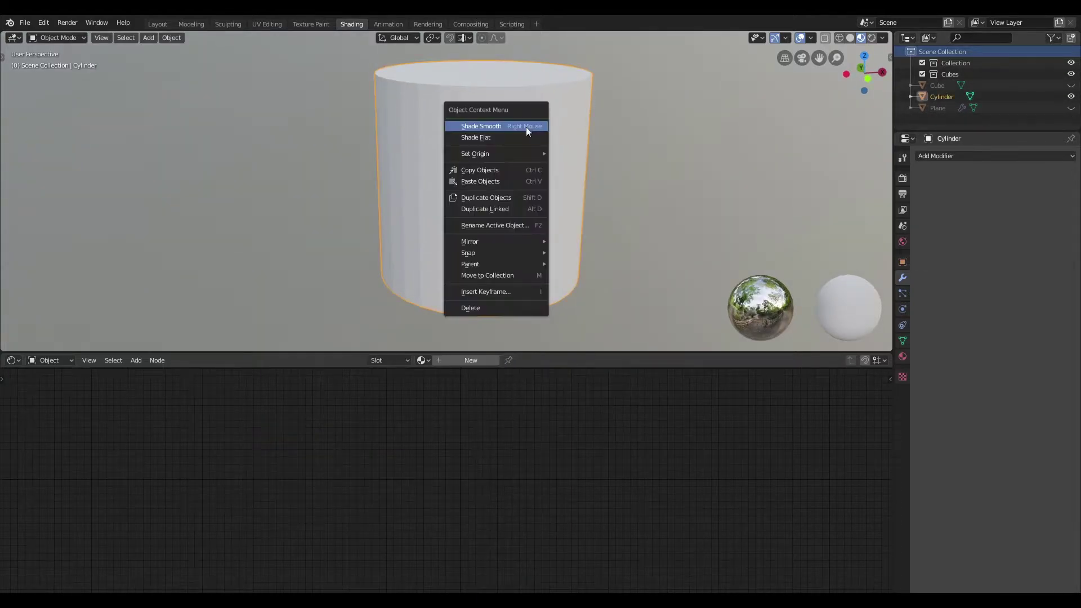
pyautogui.click(526, 126)
pyautogui.click(902, 341)
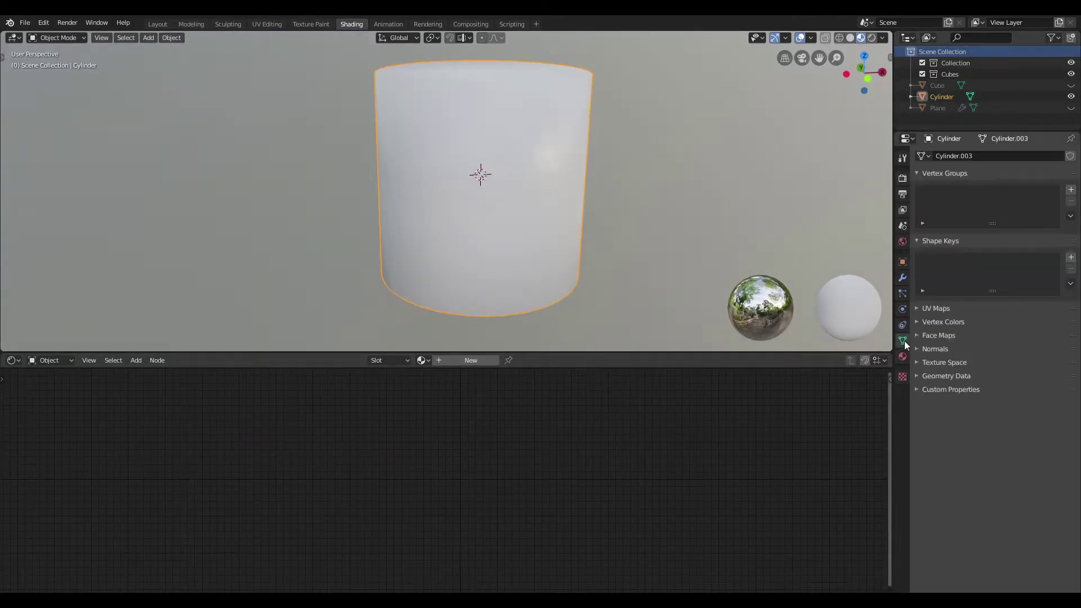
pyautogui.click(934, 349)
pyautogui.click(934, 362)
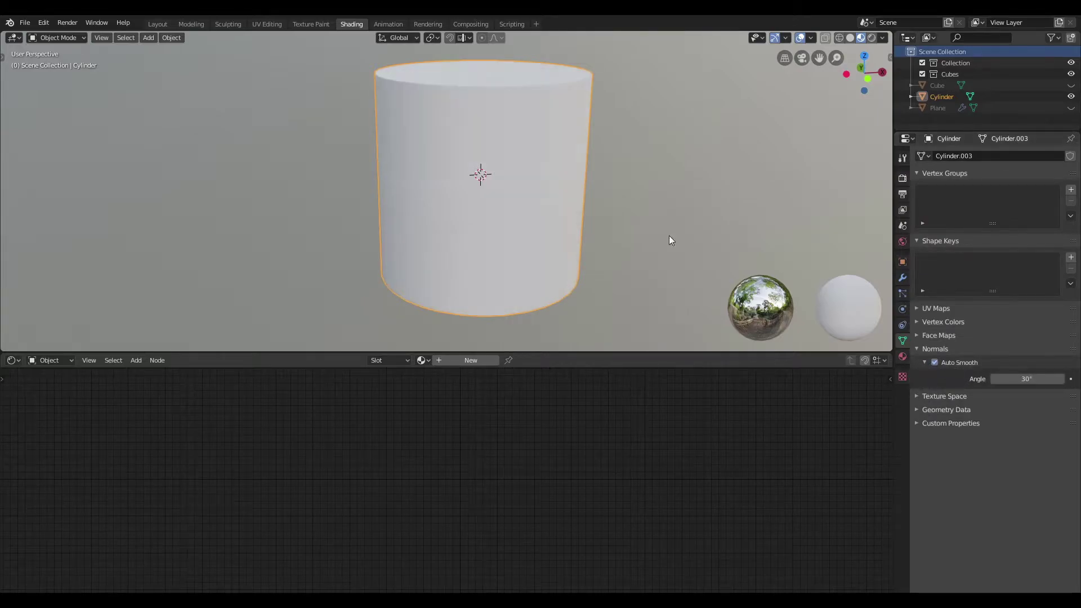
# - Add a mesh plane and move it along the global Y axis to stand clear of the cylinder
pyautogui.click(656, 168)
pyautogui.scroll(-2, 641, 172)
pyautogui.hotkey('shift', 'a')
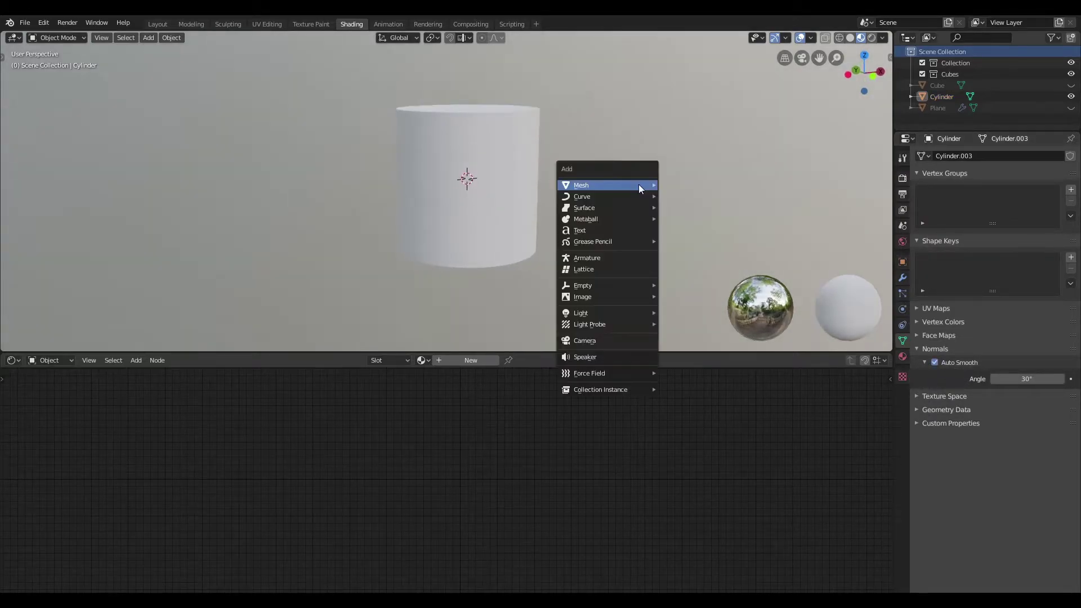
pyautogui.moveTo(639, 184)
pyautogui.click(693, 184)
pyautogui.moveTo(625, 180); pyautogui.dragTo(675, 205, button='middle')
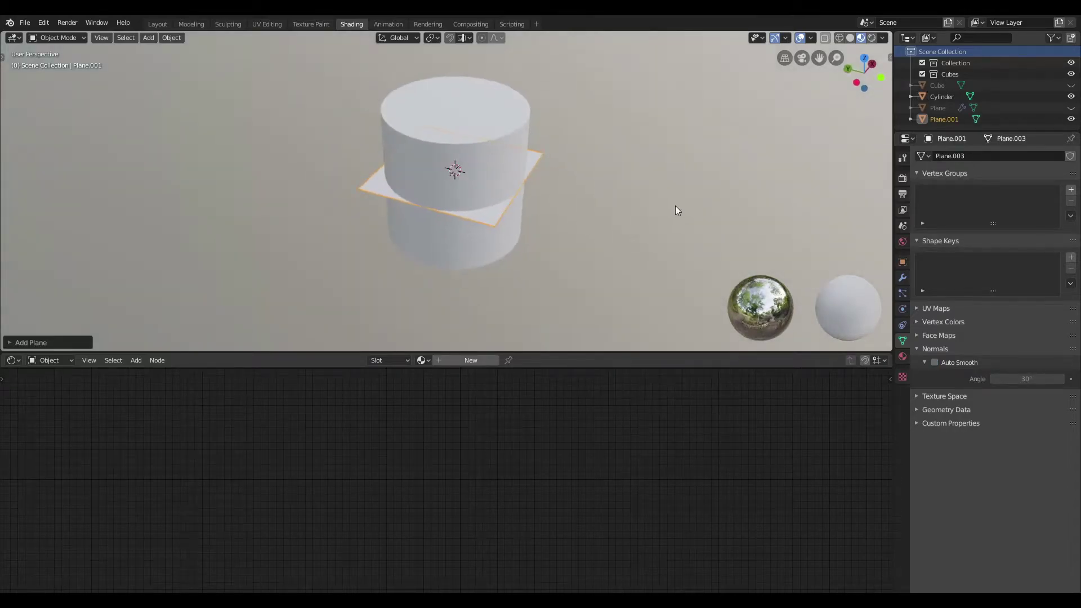
pyautogui.press('g')
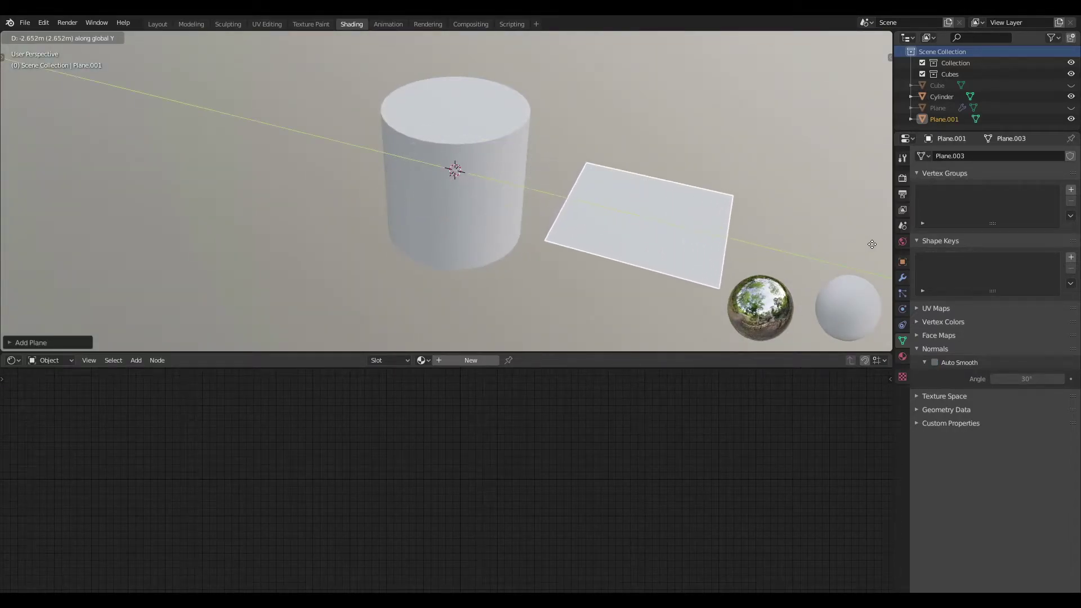
pyautogui.click(787, 226)
# - Rotate the plane 90° about the global X axis and scale it down to be smaller than the cylinder
pyautogui.scroll(-2, 787, 227)
pyautogui.write('rx')
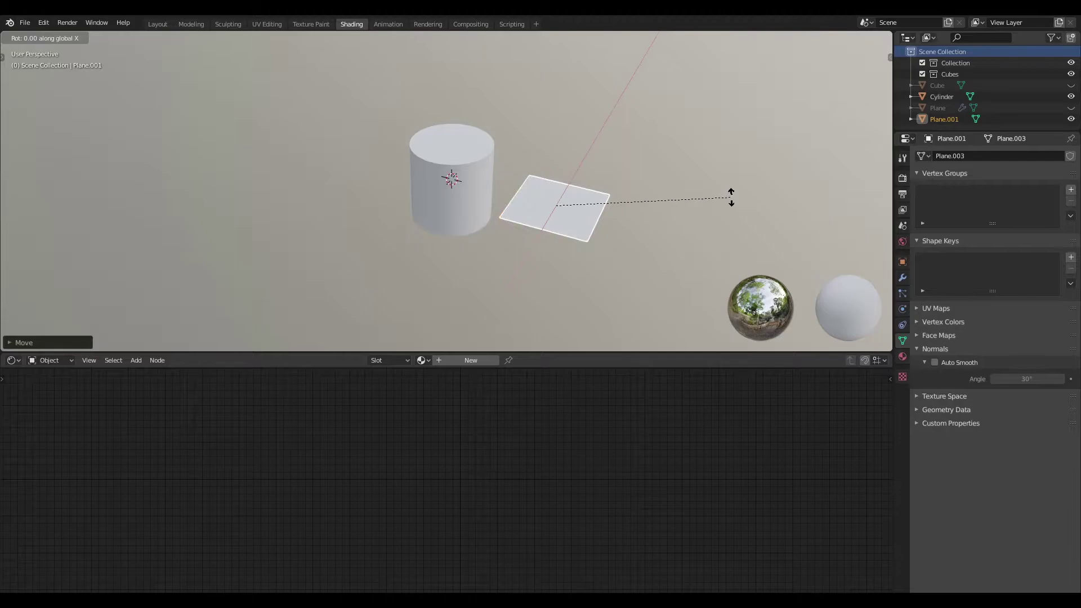
pyautogui.write('90')
pyautogui.press('Return')
pyautogui.moveTo(614, 209); pyautogui.dragTo(512, 177, button='middle')
pyautogui.press('s')
pyautogui.click(601, 184)
pyautogui.scroll(2, 601, 183)
pyautogui.moveTo(601, 184); pyautogui.dragTo(596, 222, button='middle')
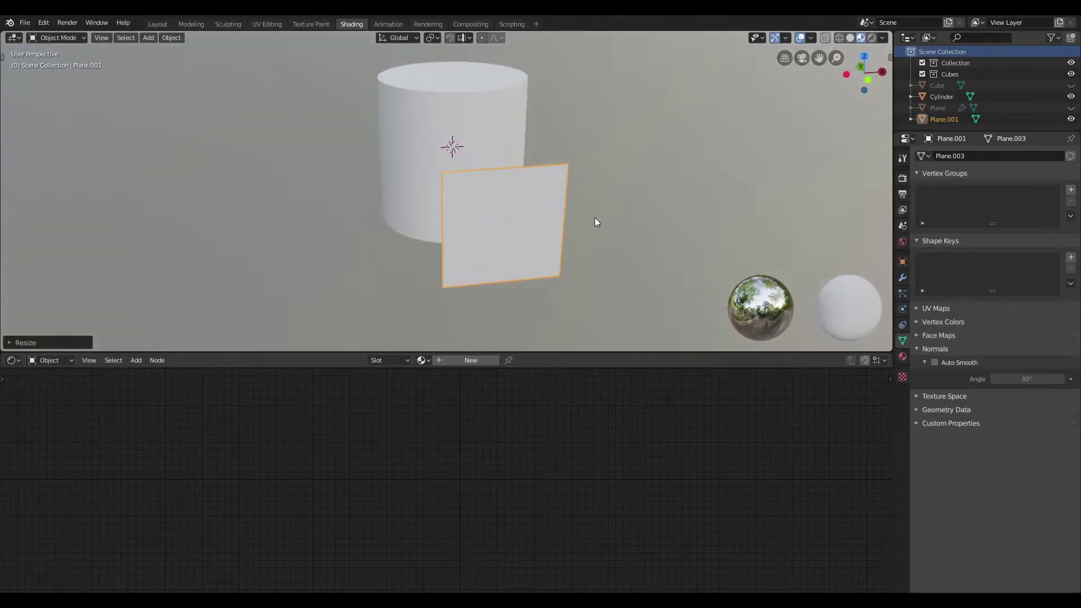
# - Assign the existing metallic Material.001 to the cylinder and a new material with Metallic 1.000 to the plane
pyautogui.click(461, 360)
pyautogui.click(464, 93)
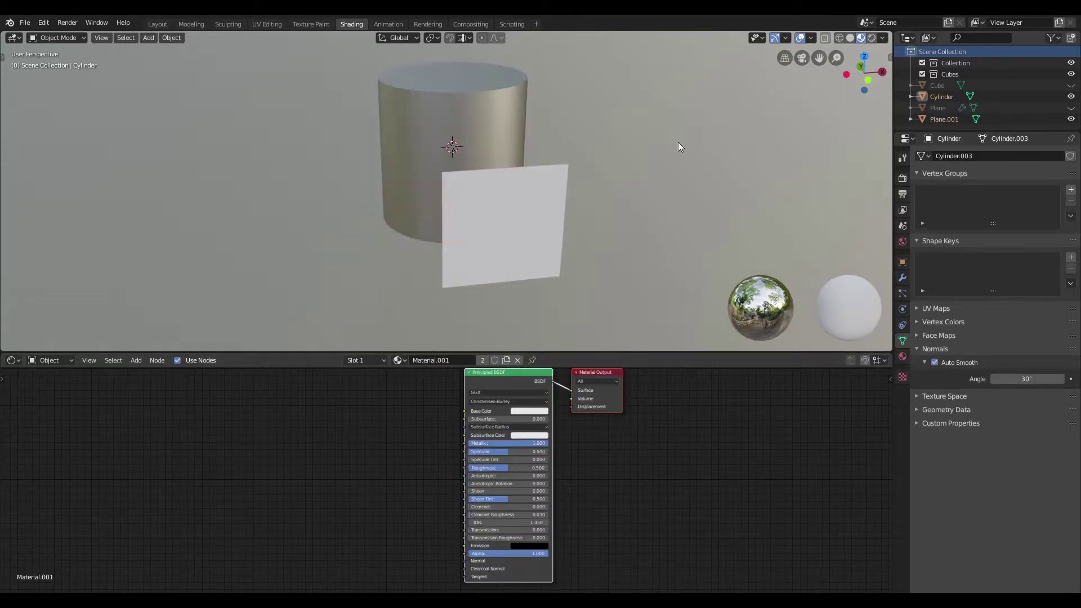
pyautogui.click(509, 222)
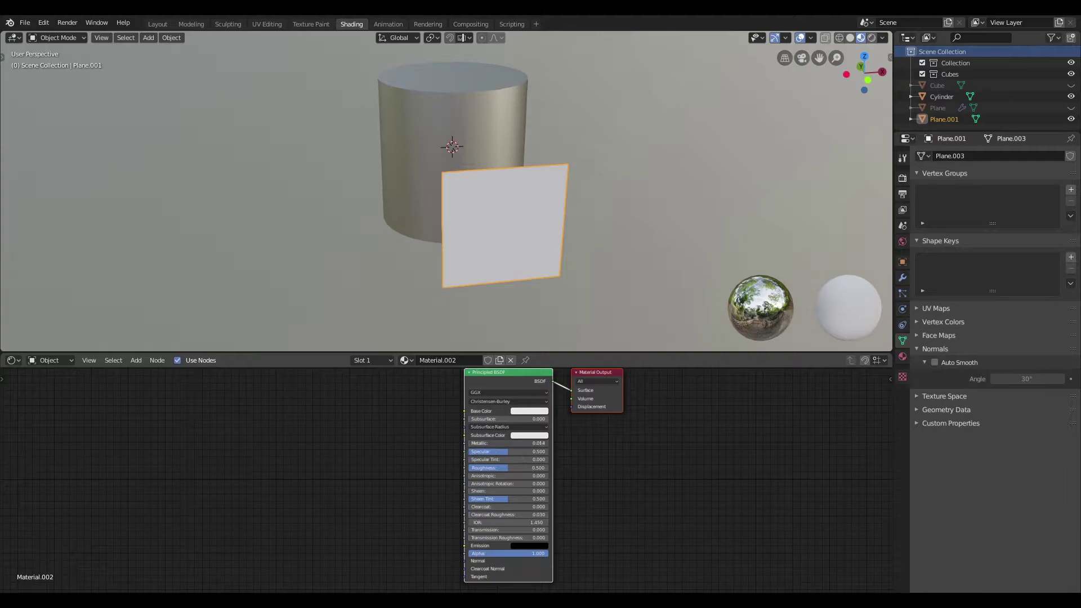
pyautogui.moveTo(496, 443); pyautogui.dragTo(582, 447)
pyautogui.moveTo(559, 202); pyautogui.dragTo(652, 196, button='middle')
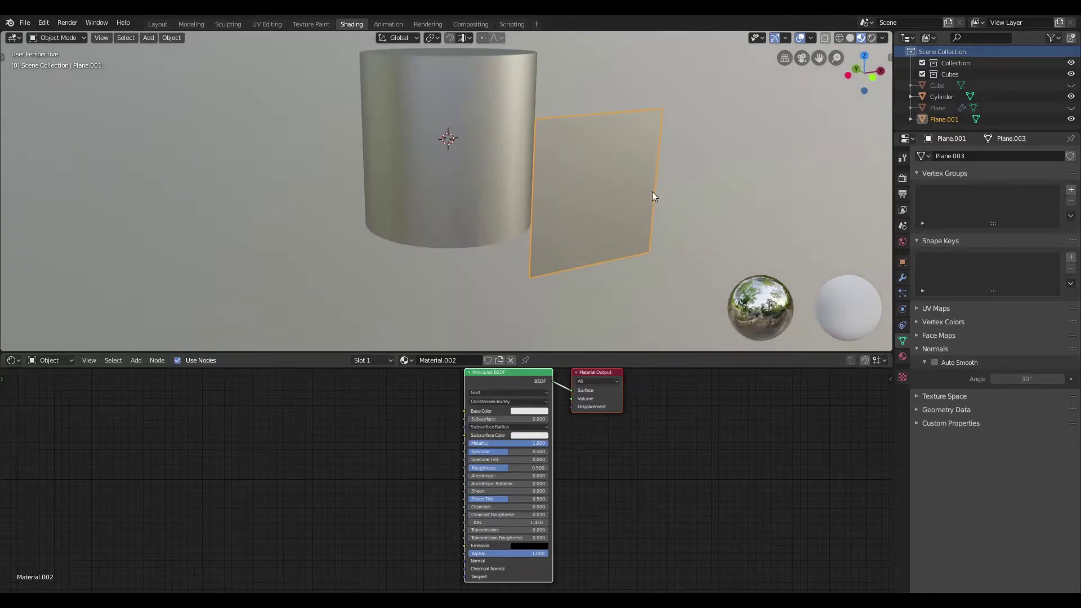
# - Add an Image Texture node and a Normal Map node to the plane's material
pyautogui.hotkey('shift', 'a')
pyautogui.click(290, 459)
pyautogui.write('image')
pyautogui.press('Return')
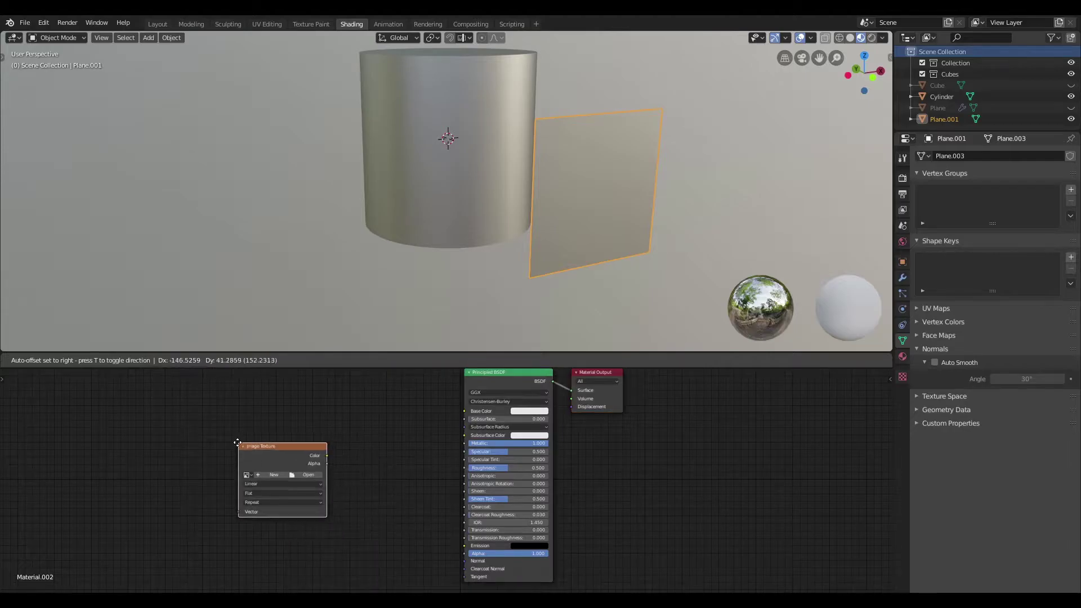
pyautogui.click(238, 443)
pyautogui.hotkey('shift', 'a')
pyautogui.click(411, 469)
pyautogui.write('normal')
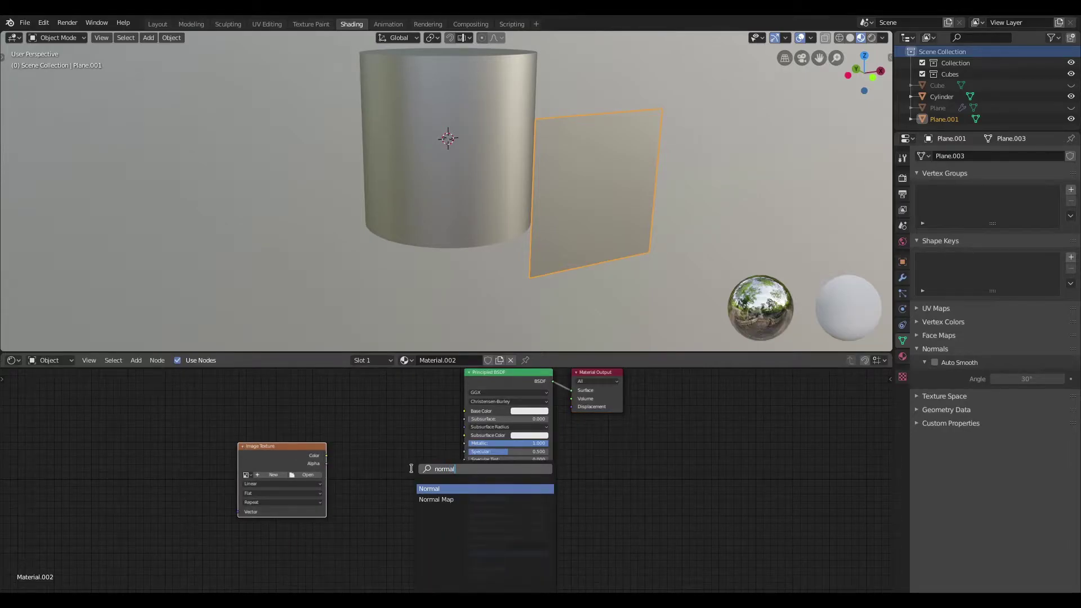
pyautogui.press('Down')
pyautogui.press('Return')
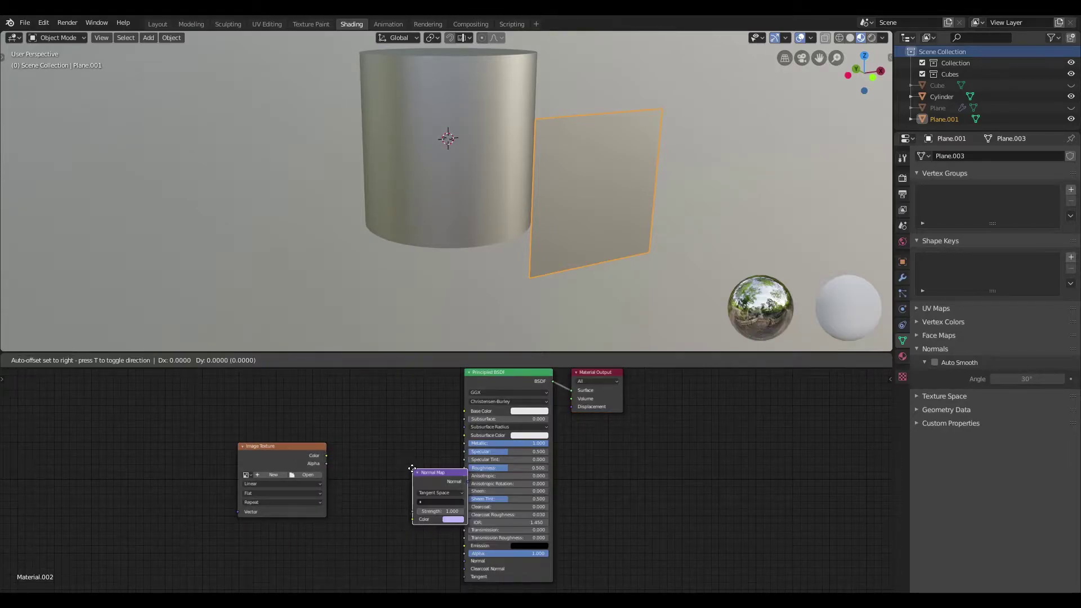
# - Load Hex_pattern.png from the Normal Maps folder into the Image Texture node
pyautogui.click(306, 475)
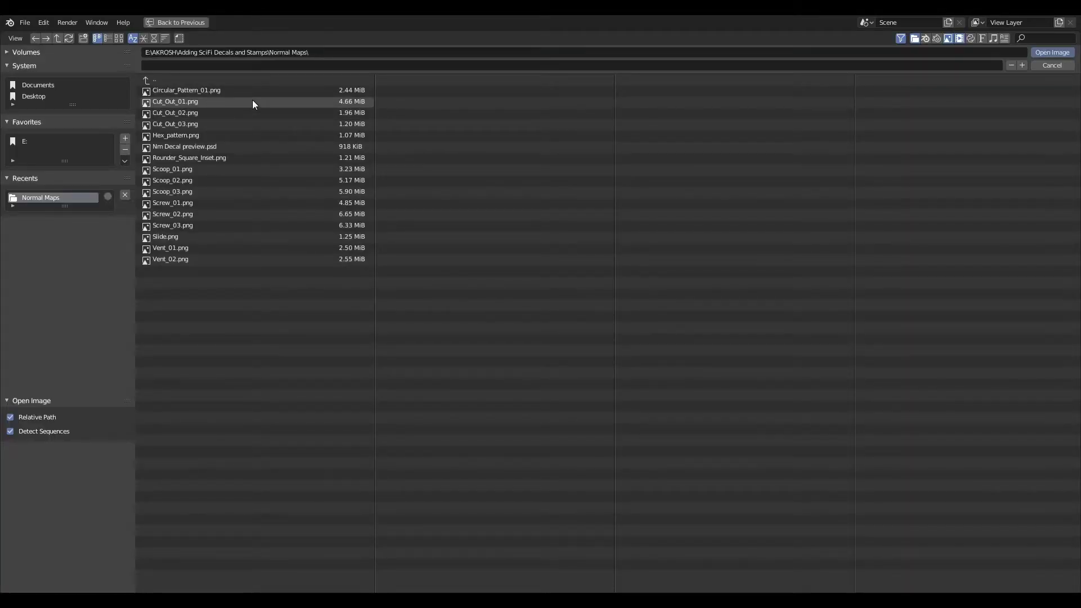
pyautogui.click(302, 136)
pyautogui.click(1041, 54)
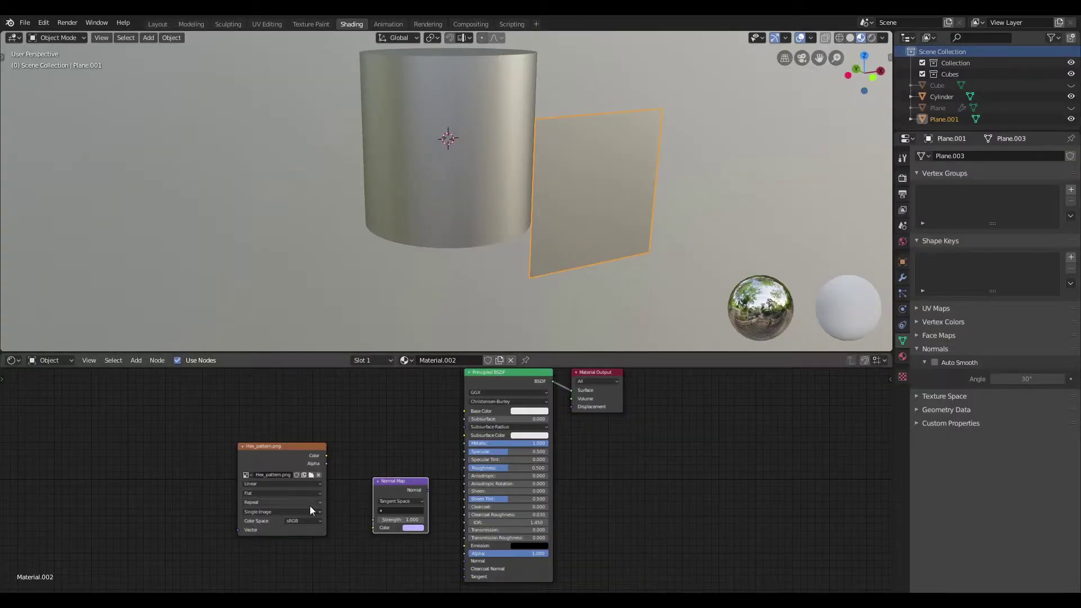
# - Set the hex pattern image's color space to Non-Color and link its color through the Normal Map node to the Principled BSDF's Normal input
pyautogui.click(300, 520)
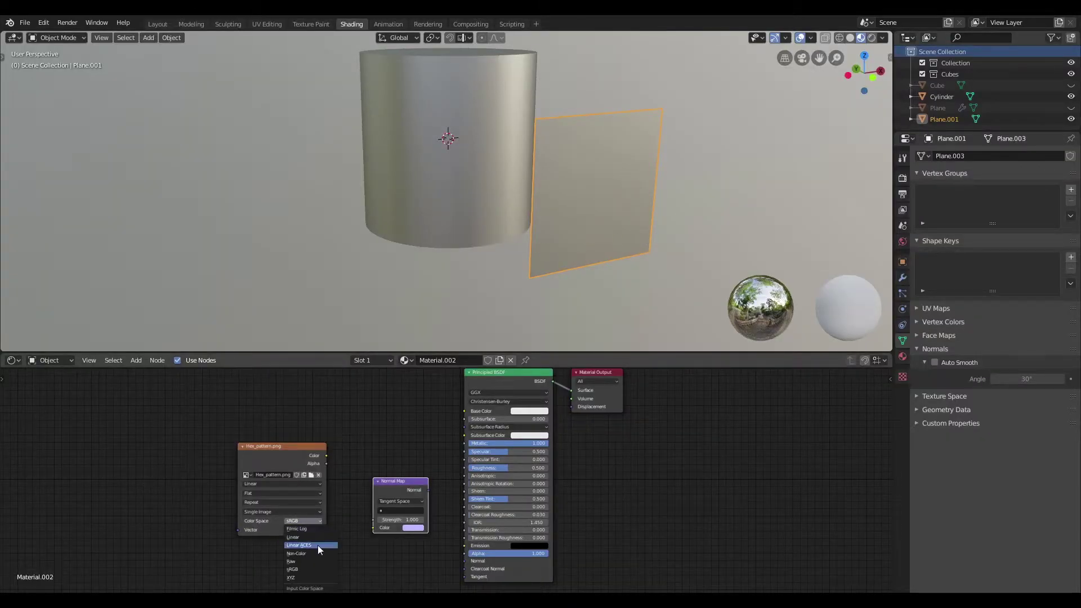
pyautogui.click(315, 554)
pyautogui.moveTo(296, 473)
pyautogui.keyDown('alt'); pyautogui.mouseDown(button='right')
pyautogui.moveTo(412, 513)
pyautogui.moveTo(493, 520)
pyautogui.mouseUp(button='right'); pyautogui.keyUp('alt')
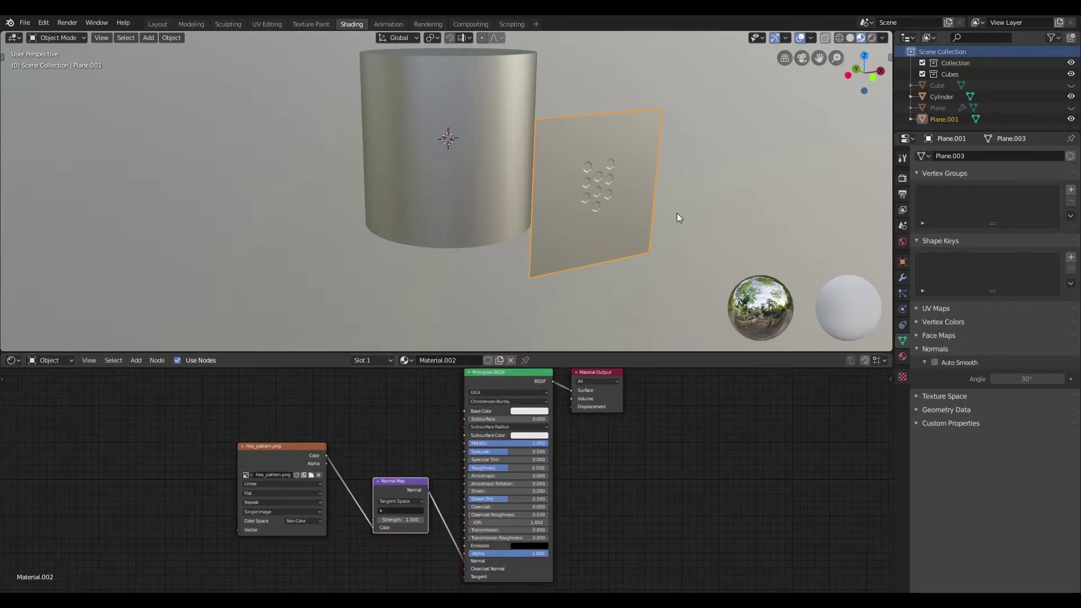
# - Put the plane into Edit Mode in front view with its whole face selected
pyautogui.moveTo(687, 197); pyautogui.dragTo(646, 218, button='middle')
pyautogui.press('`')
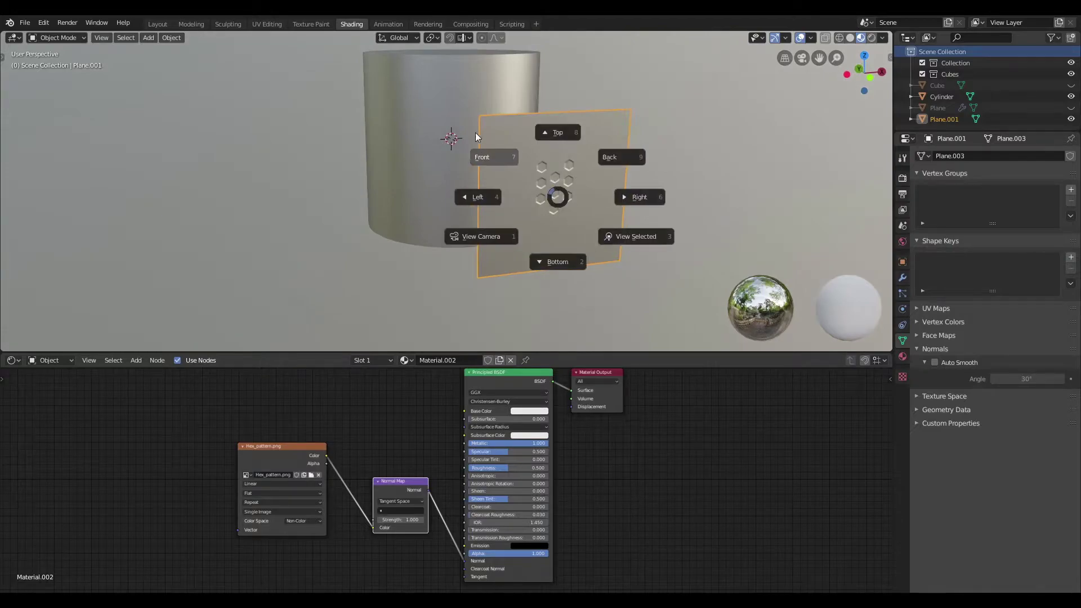
pyautogui.click(475, 132)
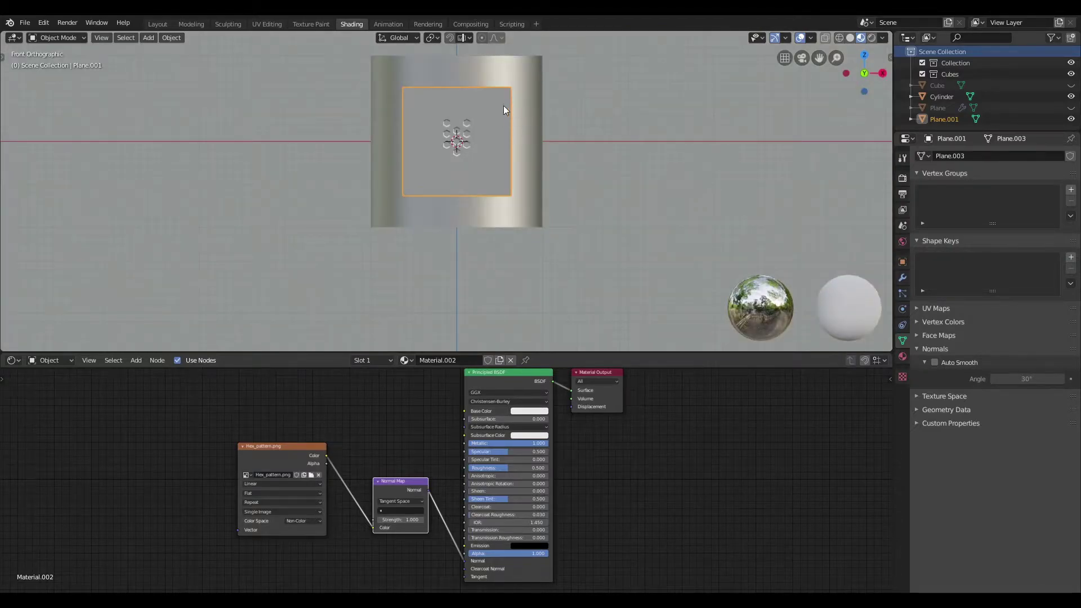
pyautogui.press('KP_Decimal')
pyautogui.press('Tab')
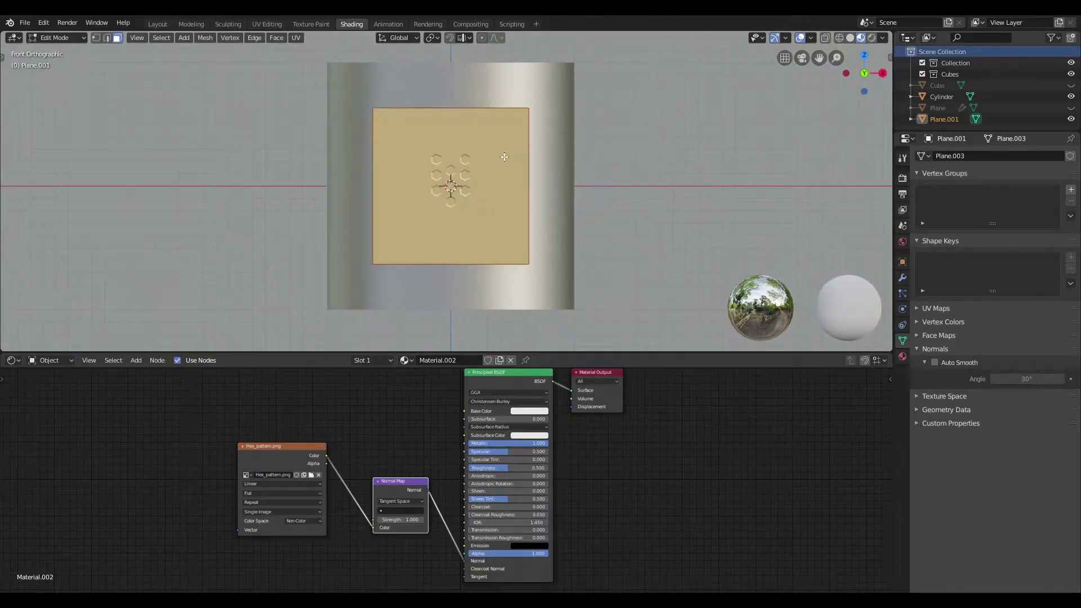
pyautogui.moveTo(552, 174); pyautogui.dragTo(593, 204, button='middle')
pyautogui.press('`')
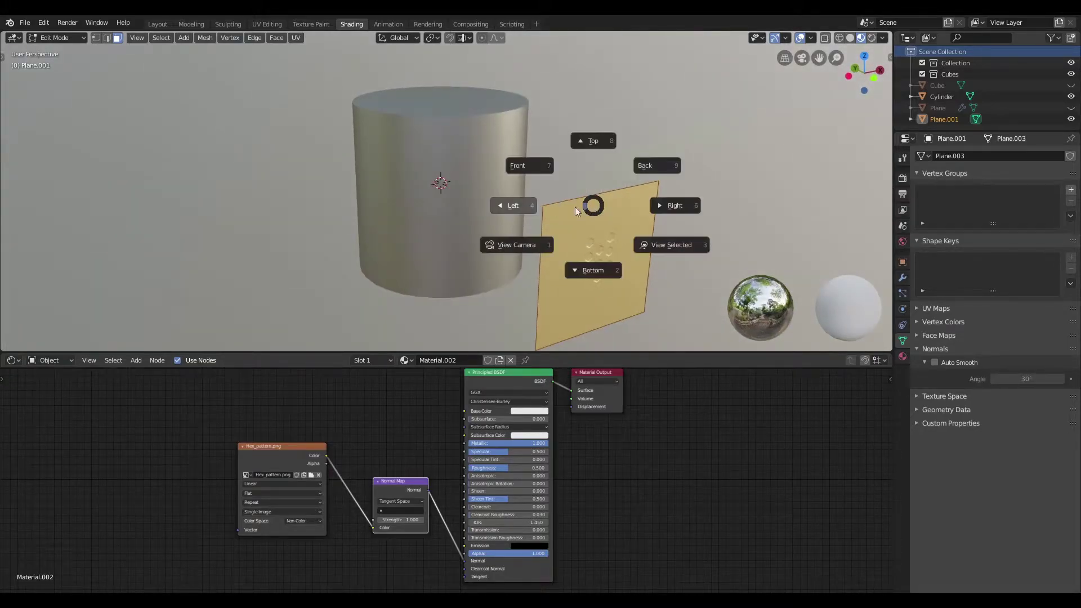
pyautogui.click(542, 171)
pyautogui.hotkey('alt', 'a')
pyautogui.press('a')
pyautogui.hotkey('ctrl', 'r')
pyautogui.scroll(3, 456, 139)
pyautogui.scroll(2, 456, 139)
pyautogui.scroll(-1, 456, 139)
pyautogui.rightClick(456, 139)
# - Switch to wireframe display and cut five evenly spaced vertical edge loops into the plane
pyautogui.press('z')
pyautogui.click(353, 152)
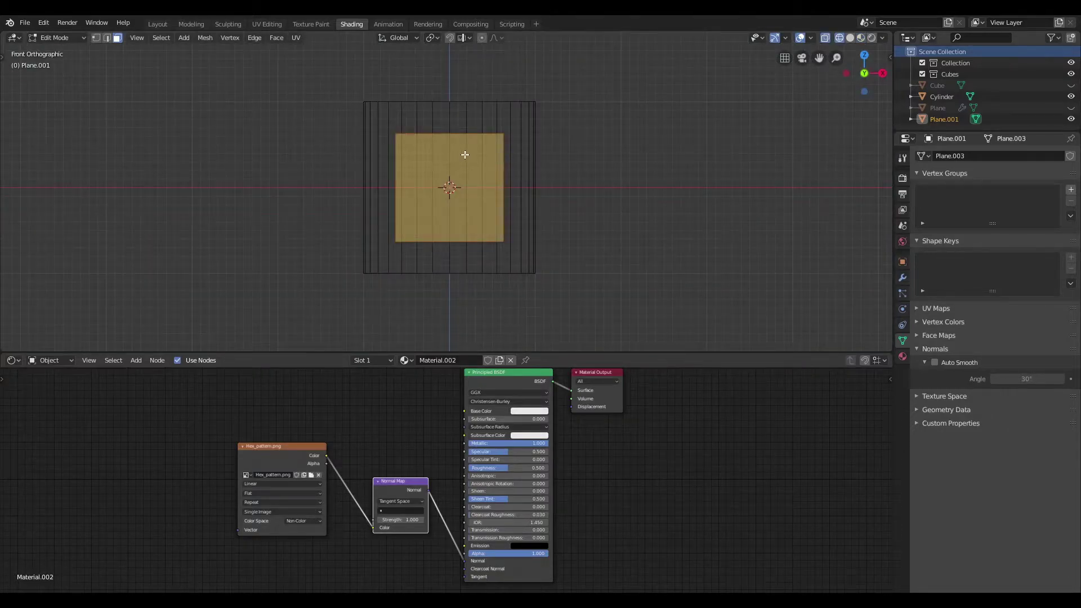
pyautogui.hotkey('ctrl', 'r')
pyautogui.scroll(3, 461, 147)
pyautogui.scroll(1, 461, 147)
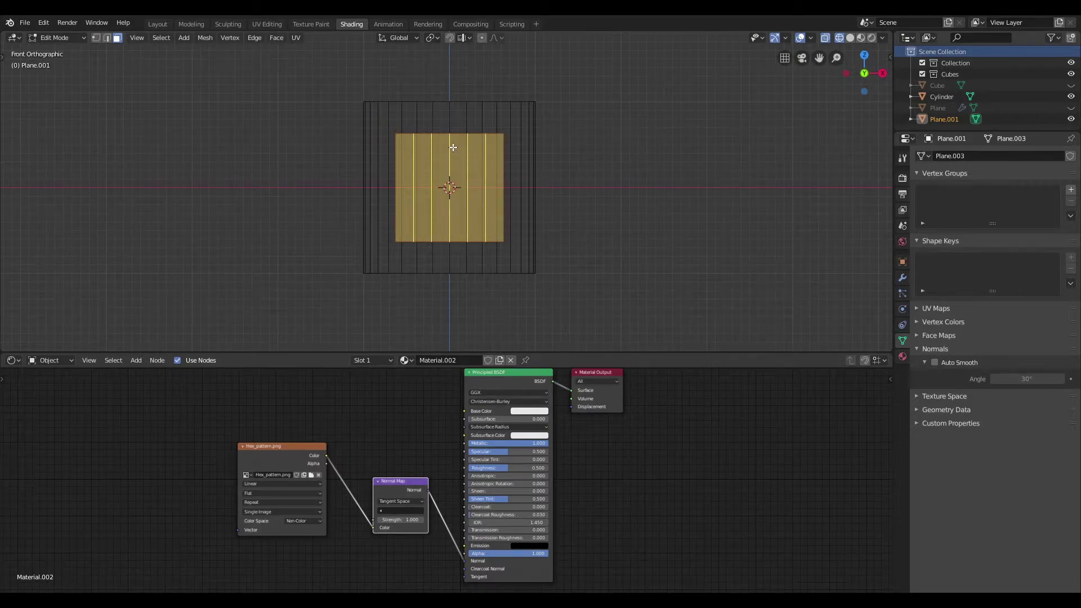
pyautogui.click(458, 147)
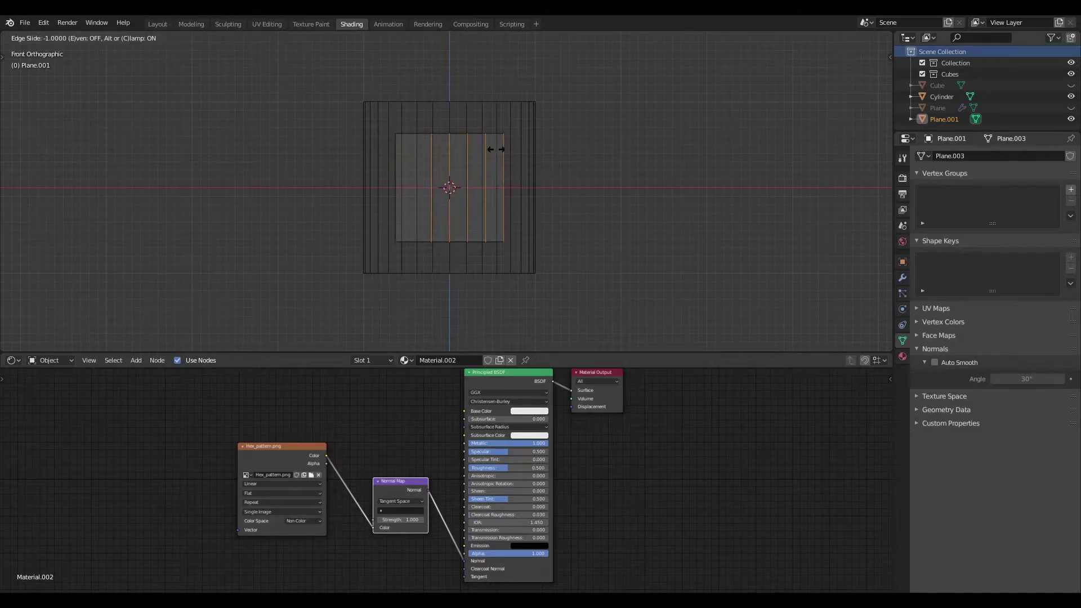
pyautogui.rightClick(448, 144)
pyautogui.scroll(-4, 524, 161)
pyautogui.moveTo(523, 162); pyautogui.dragTo(587, 204, button='middle')
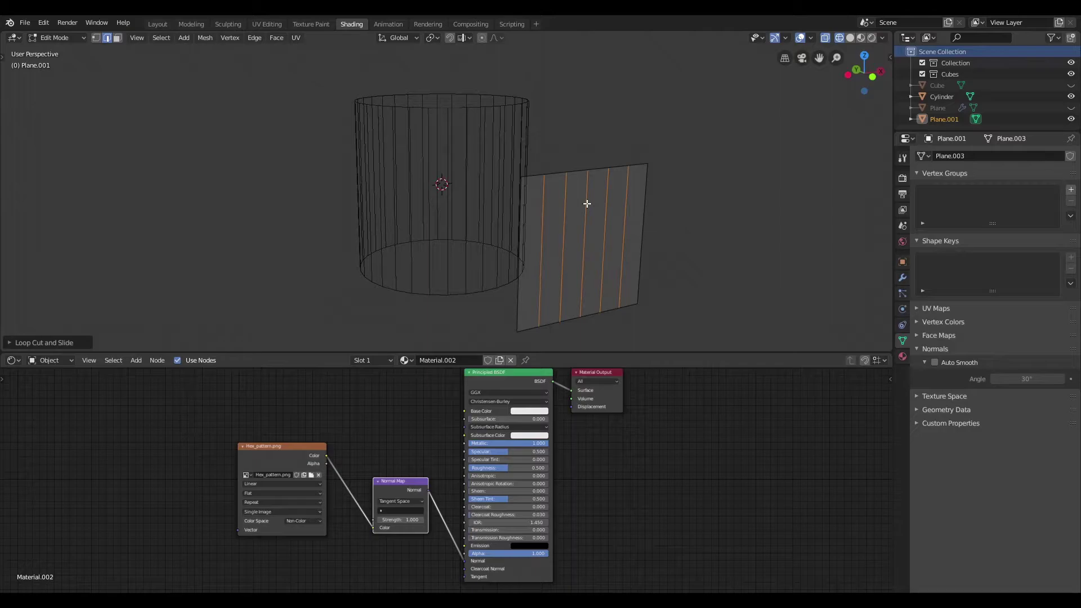
# - Return the plane to Object Mode and switch the viewport shading back to Material Preview
pyautogui.press('Tab')
pyautogui.press('z')
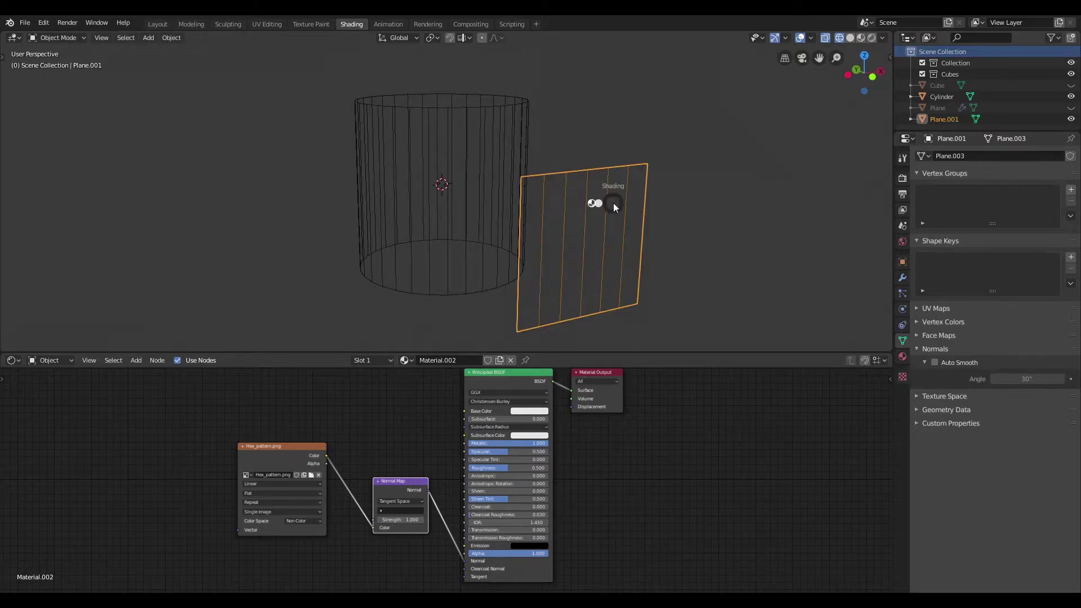
pyautogui.click(640, 201)
pyautogui.press('z')
pyautogui.click(622, 276)
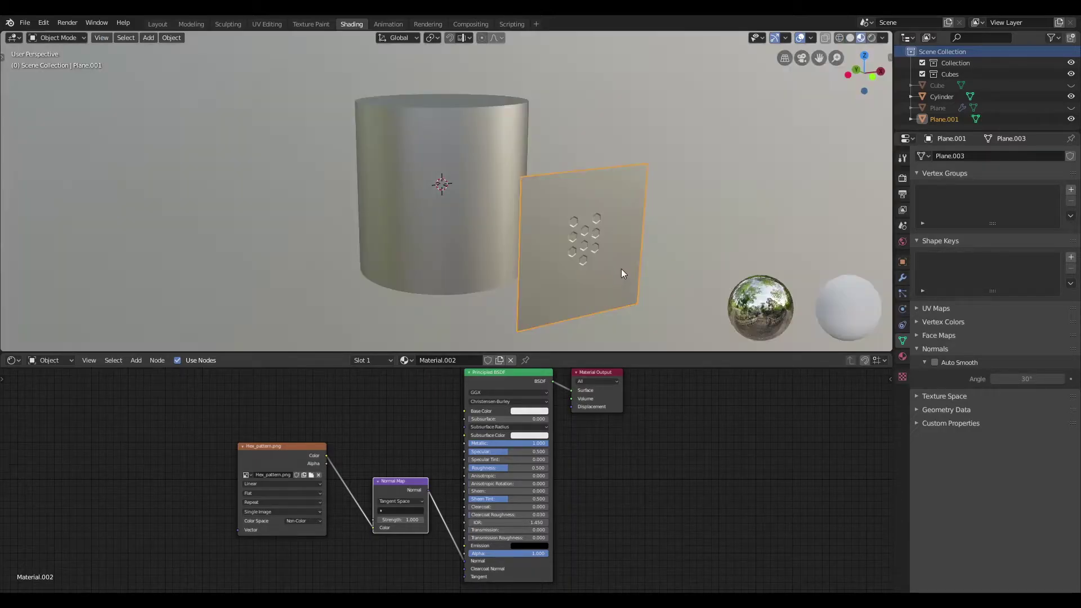
# - Add a Shrinkwrap modifier to the plane with the cylinder as its target
pyautogui.click(667, 156)
pyautogui.moveTo(667, 156); pyautogui.dragTo(616, 159, button='middle')
pyautogui.click(637, 195)
pyautogui.press('q')
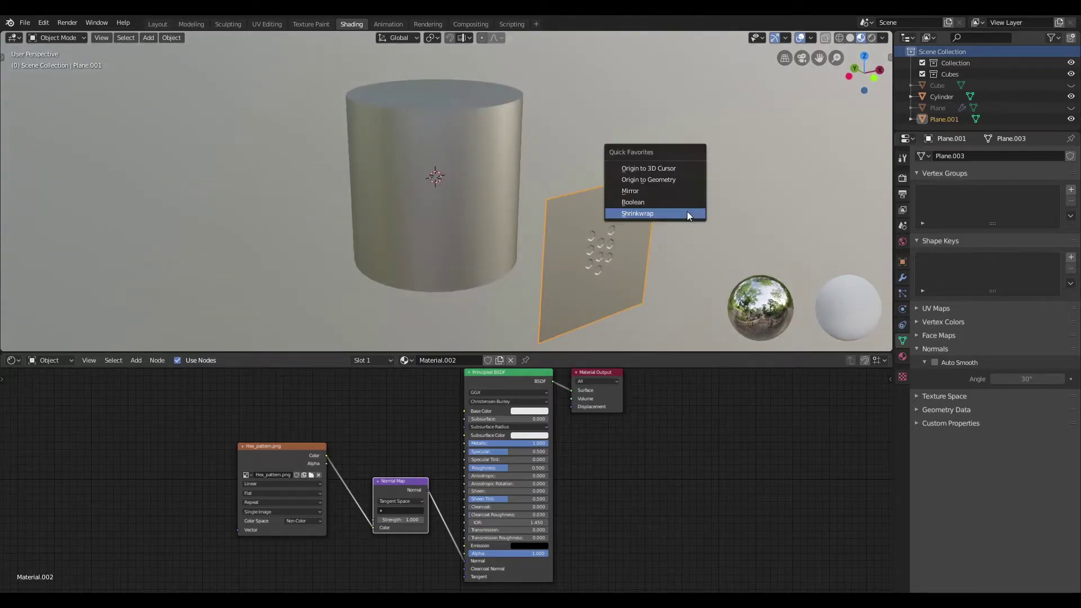
pyautogui.click(687, 211)
pyautogui.click(902, 278)
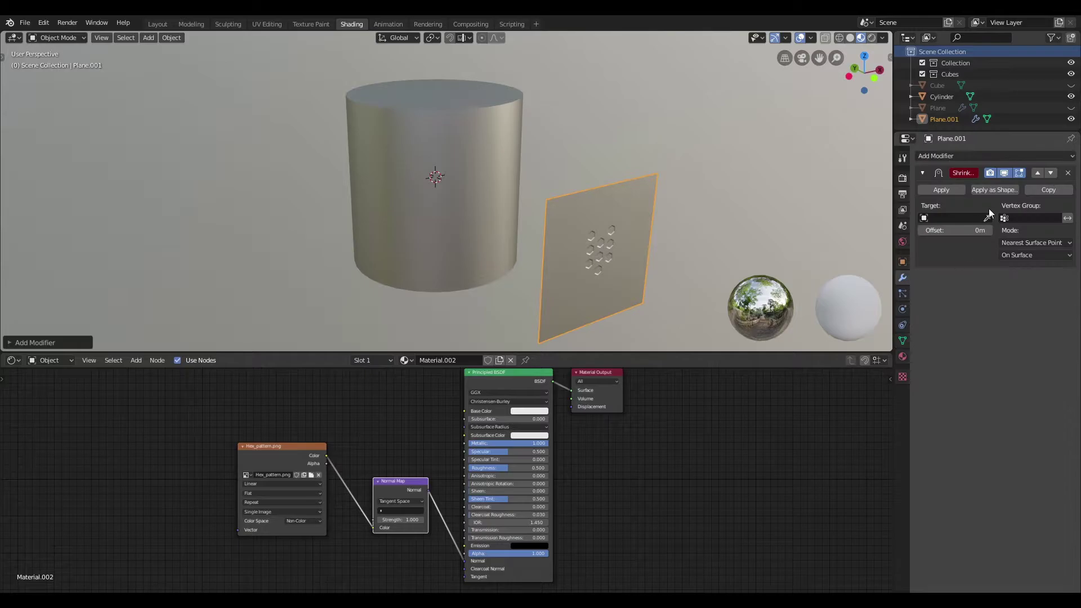
pyautogui.click(987, 219)
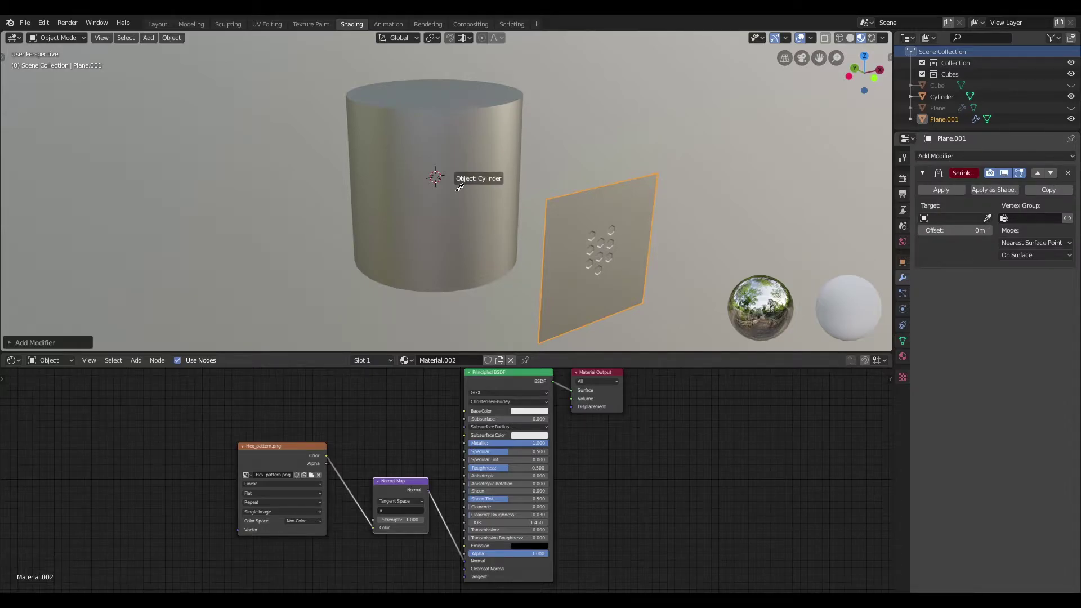
pyautogui.click(490, 151)
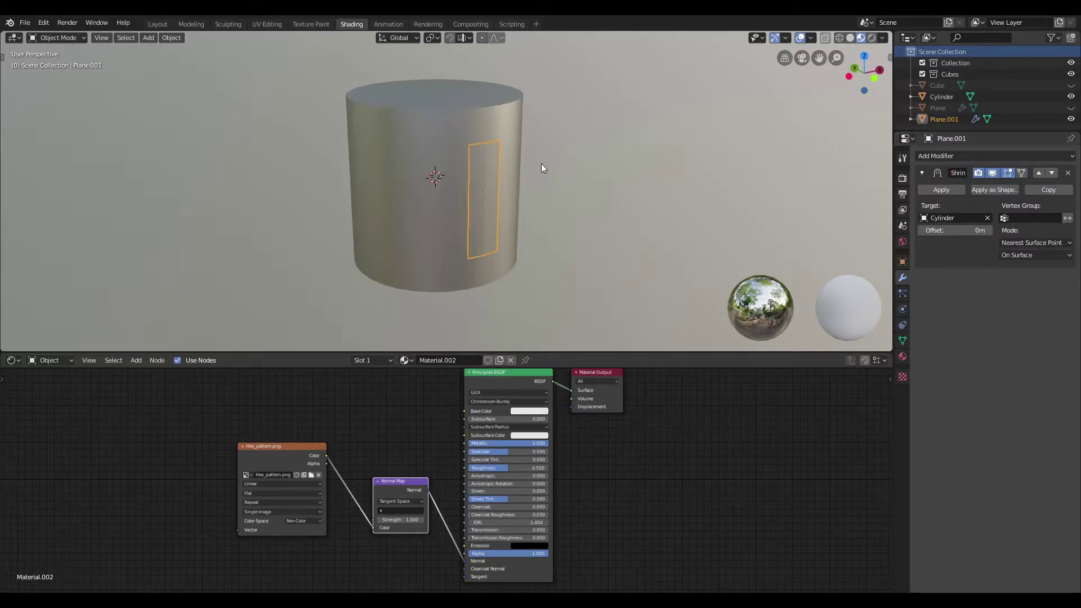
# - Set the plane's Shrinkwrap mode to Project in the negative direction only, with an offset of 0.02 m
pyautogui.scroll(3, 597, 202)
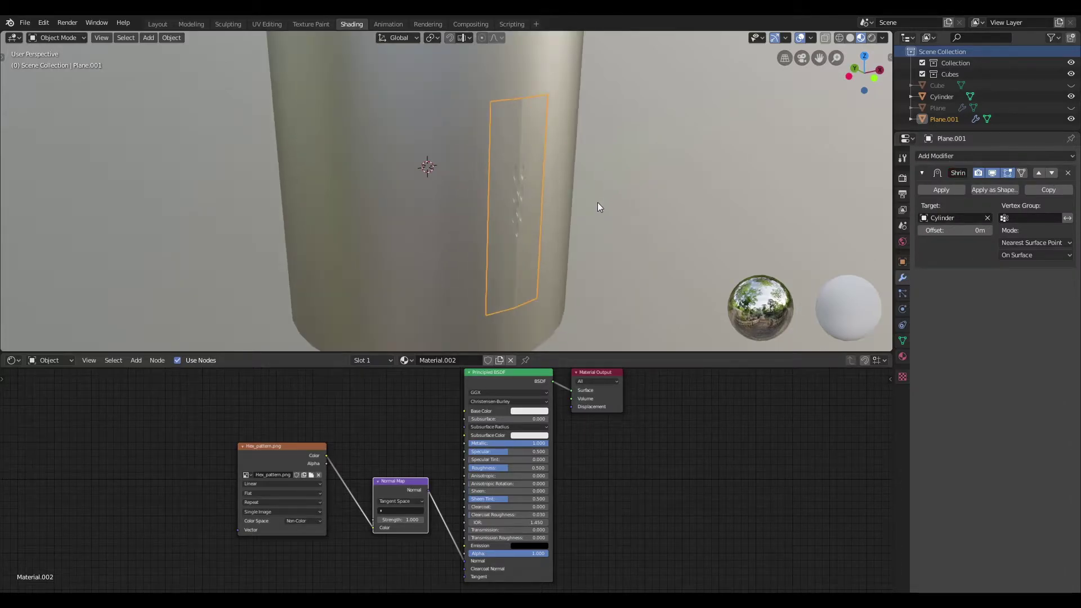
pyautogui.click(1036, 244)
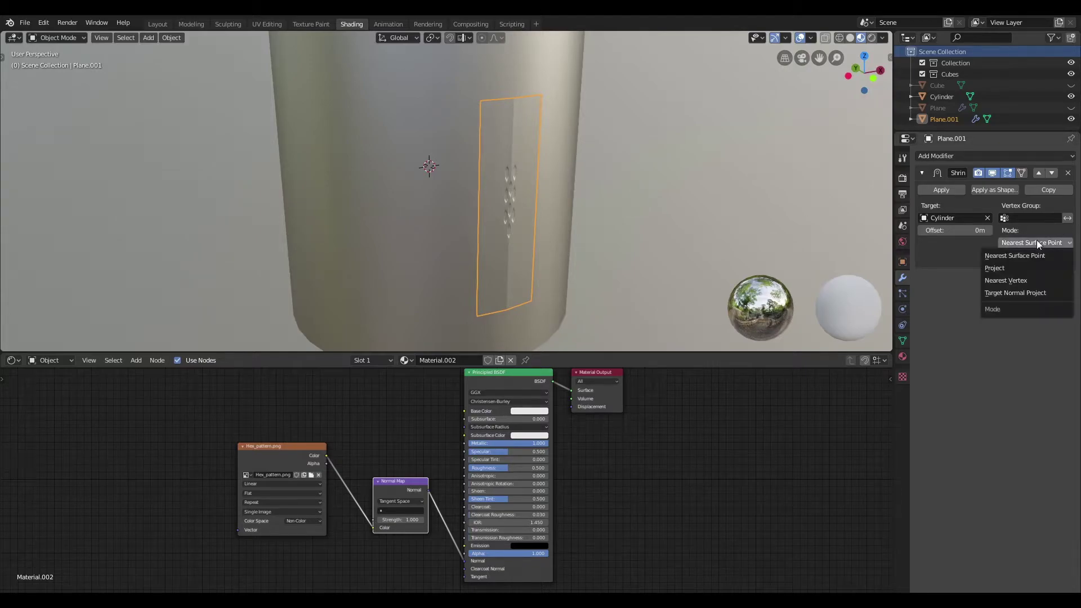
pyautogui.click(998, 268)
pyautogui.click(964, 305)
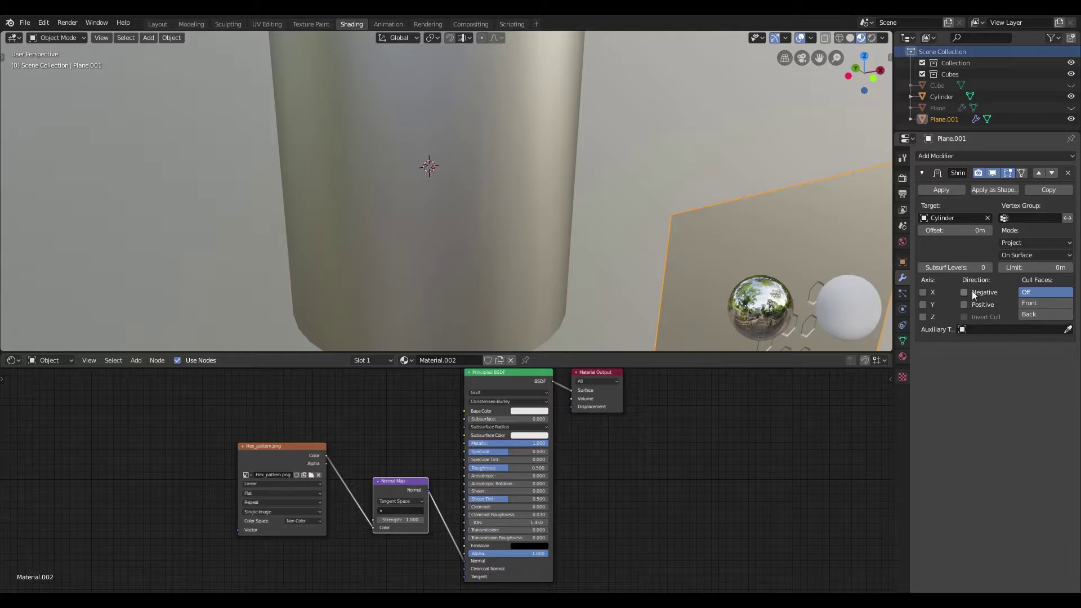
pyautogui.click(965, 292)
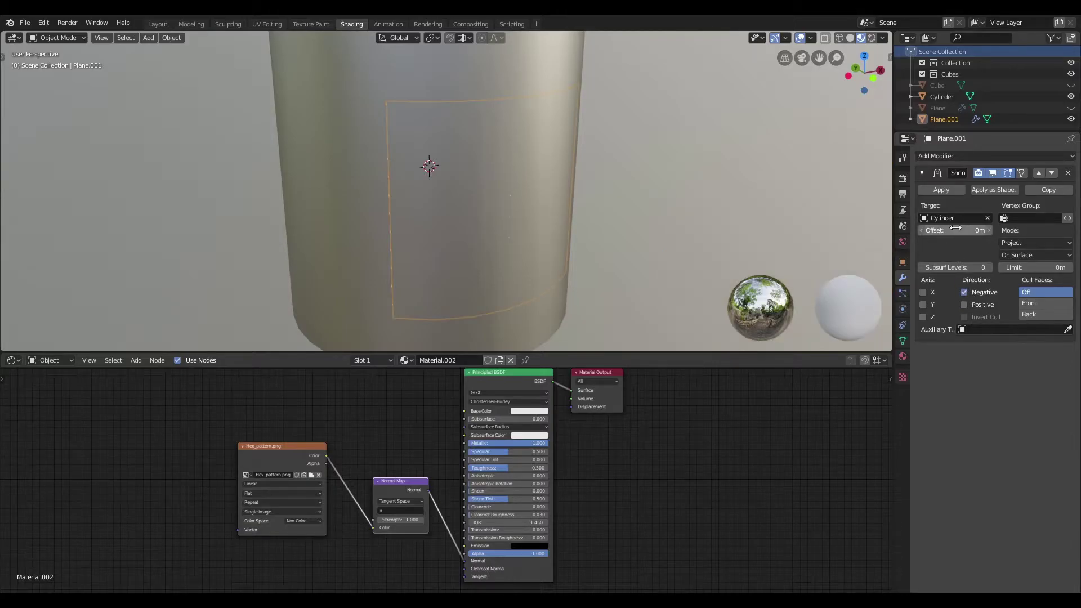
pyautogui.moveTo(955, 231)
pyautogui.mouseDown()
pyautogui.moveTo(980, 230)
pyautogui.moveTo(961, 230)
pyautogui.mouseUp()
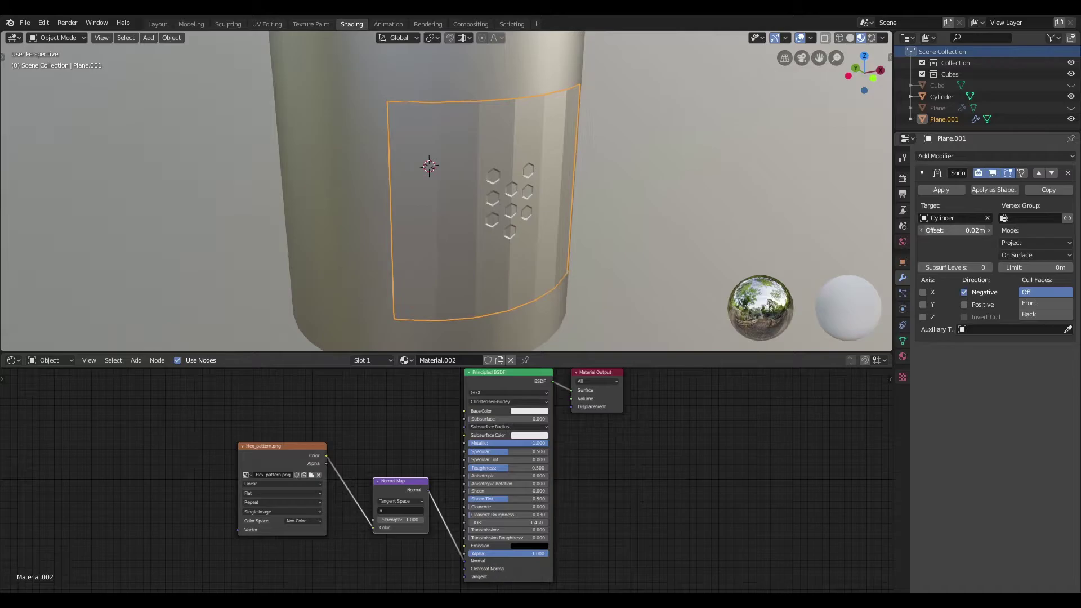
# - Shade the hex decal plane smooth and enable Auto Smooth in its normals settings
pyautogui.rightClick(498, 166)
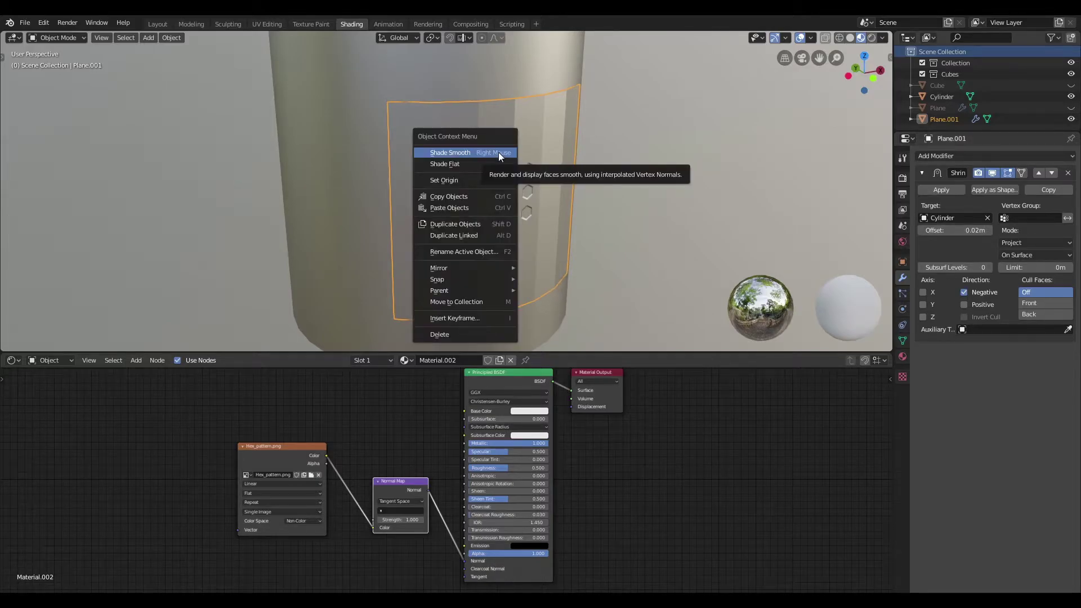
pyautogui.click(498, 152)
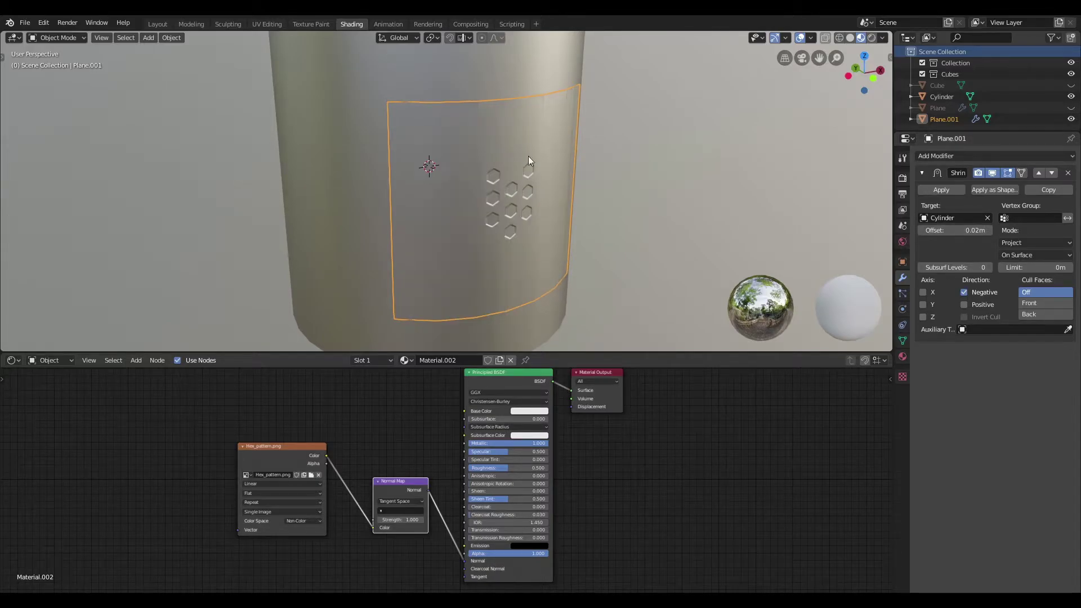
pyautogui.click(903, 341)
pyautogui.click(934, 362)
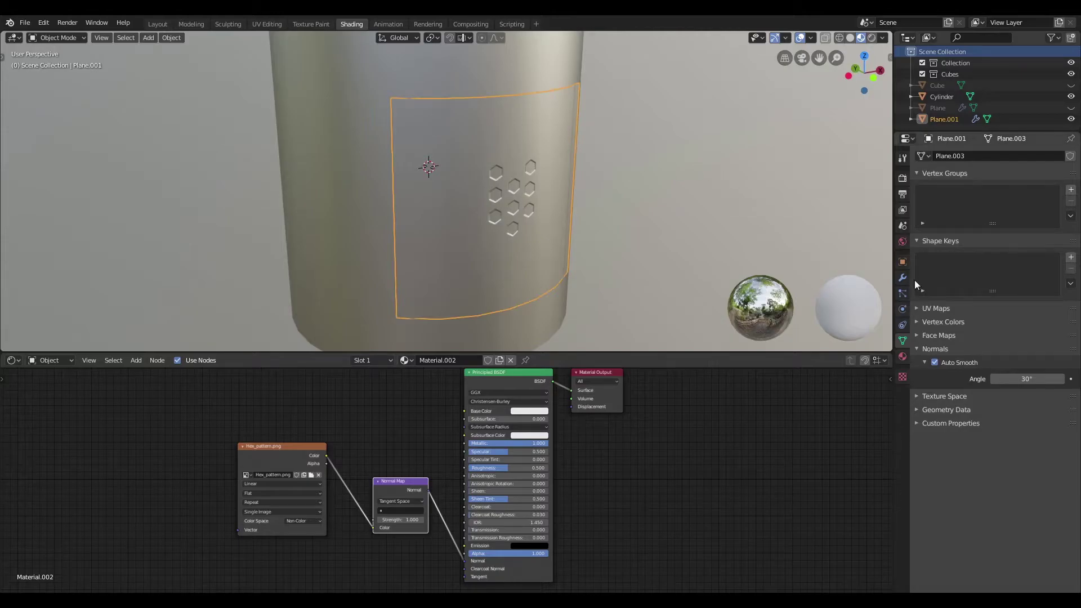
# - Reduce the plane's Shrinkwrap offset to 0.01 m
pyautogui.click(902, 278)
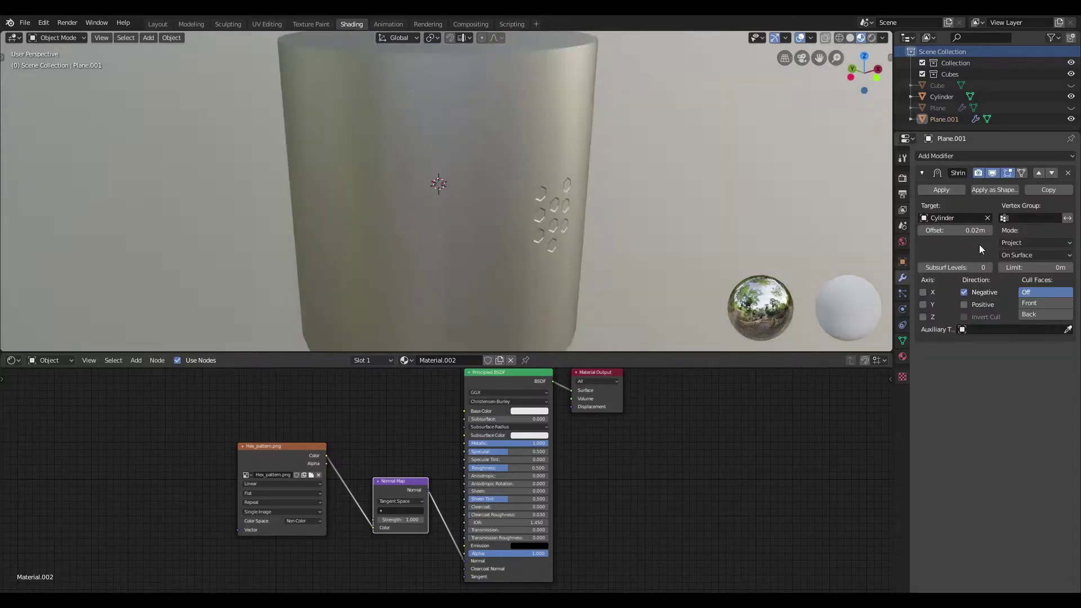
pyautogui.moveTo(976, 231); pyautogui.dragTo(978, 230)
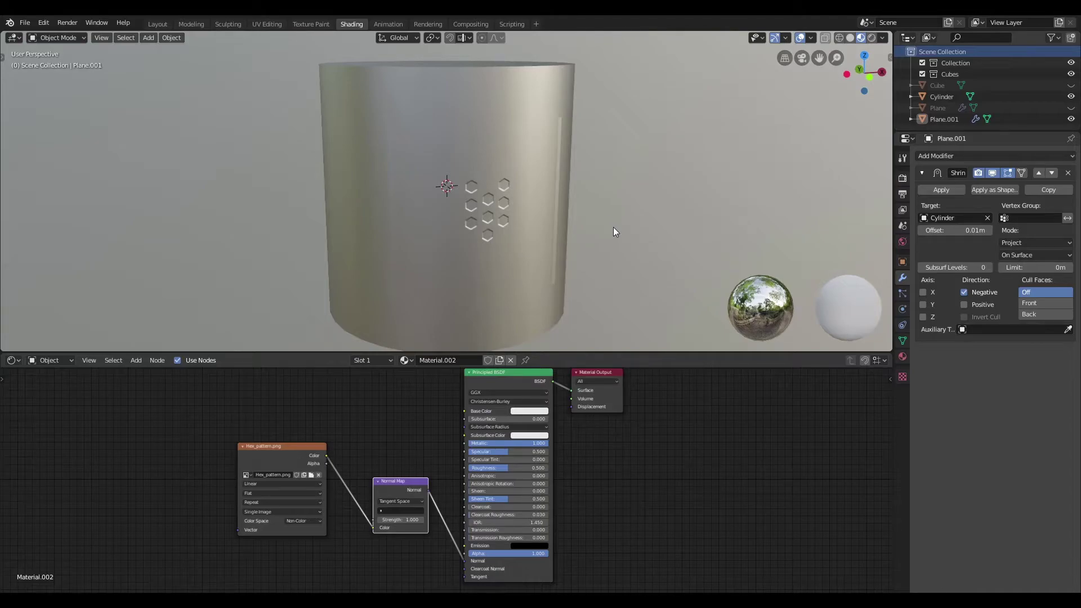
pyautogui.moveTo(613, 228)
pyautogui.mouseDown(button='middle')
pyautogui.moveTo(622, 222)
pyautogui.moveTo(594, 221)
pyautogui.mouseUp(button='middle')
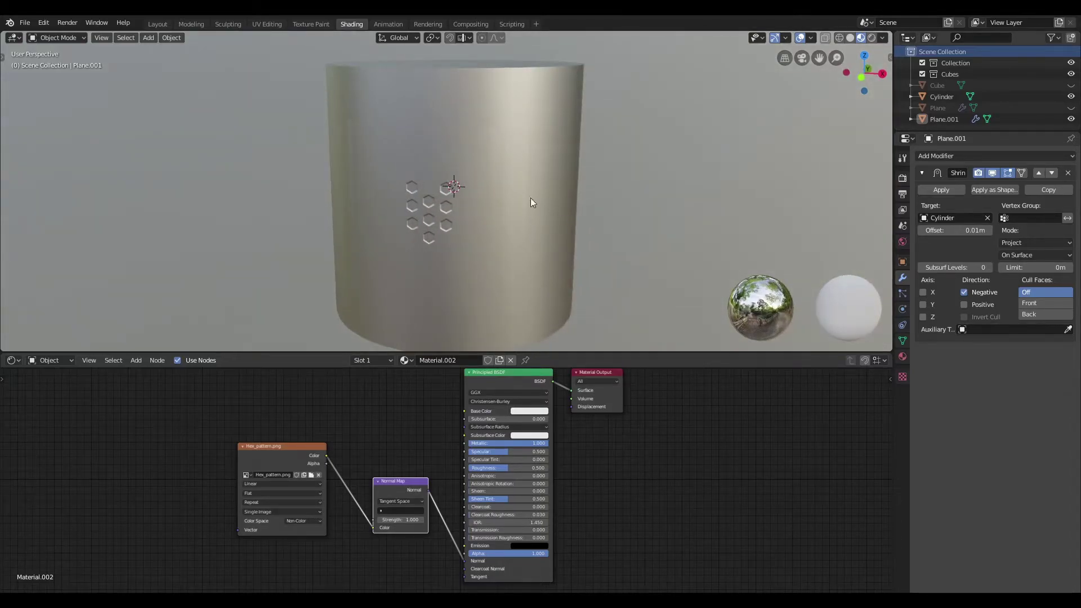
# - Switch to the Layout workspace and add a camera to the scene
pyautogui.click(155, 24)
pyautogui.scroll(-3, 560, 253)
pyautogui.hotkey('shift', 'a')
pyautogui.moveTo(558, 388)
pyautogui.click(563, 409)
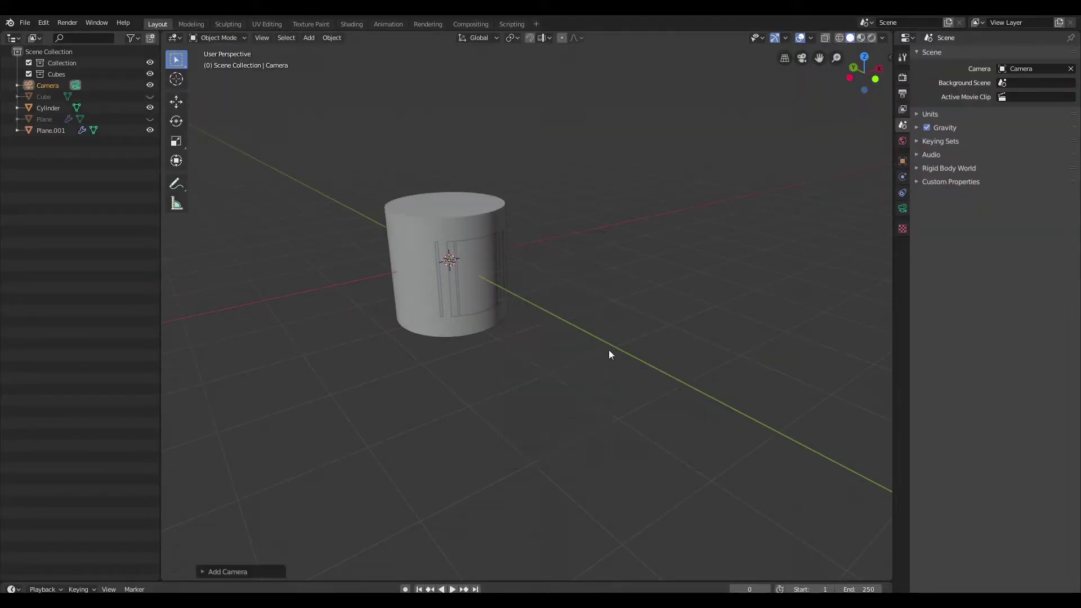
# - Move the camera along the Y axis out of the cylinder, toward the side with the decal plane
pyautogui.moveTo(593, 292); pyautogui.dragTo(545, 299, button='middle')
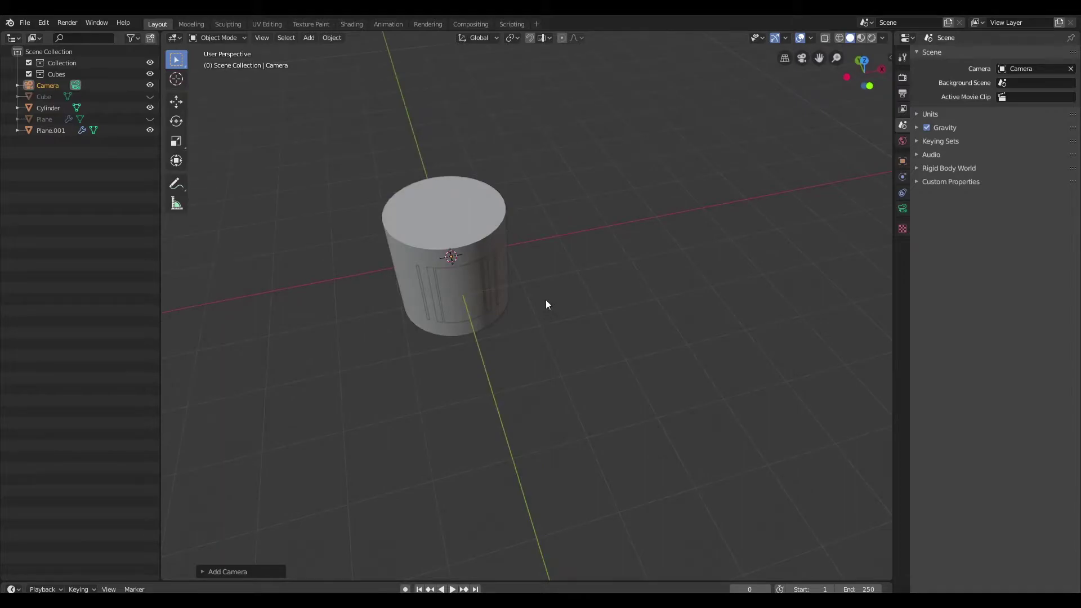
pyautogui.press('g')
pyautogui.press('y')
pyautogui.click(598, 482)
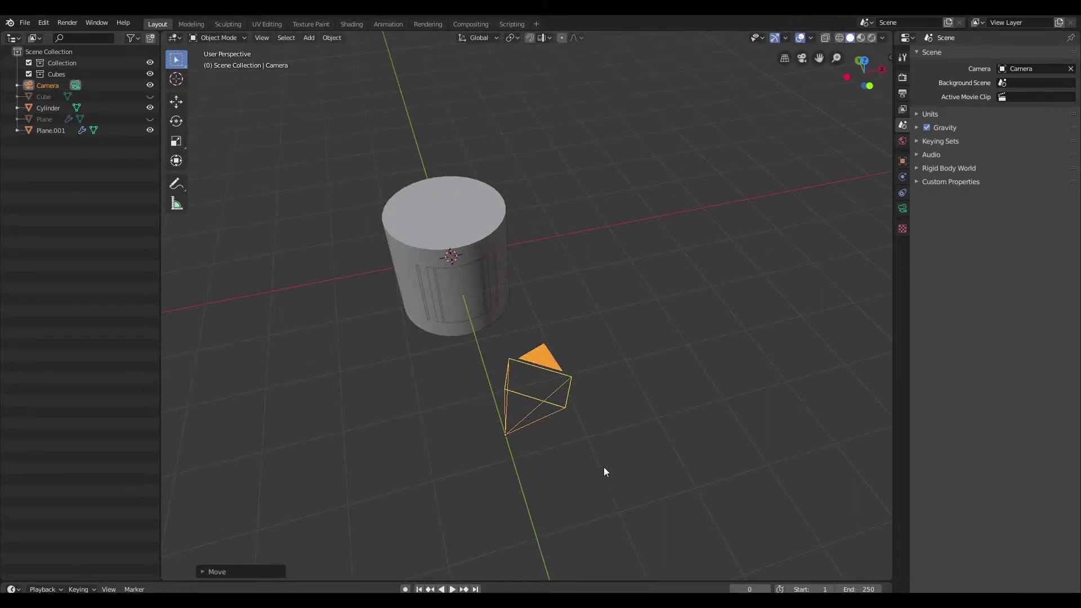
# - Clear the camera's rotation and rotate it 90° about the X axis to face the cylinder
pyautogui.hotkey('alt', 'r')
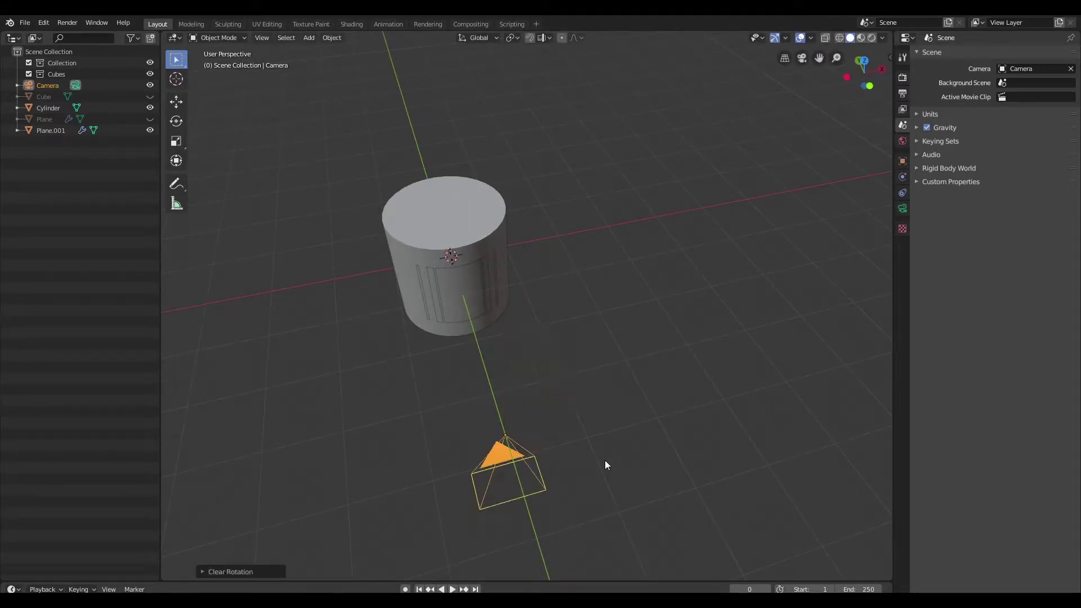
pyautogui.moveTo(604, 441)
pyautogui.mouseDown(button='middle')
pyautogui.moveTo(661, 384)
pyautogui.moveTo(662, 394)
pyautogui.mouseUp(button='middle')
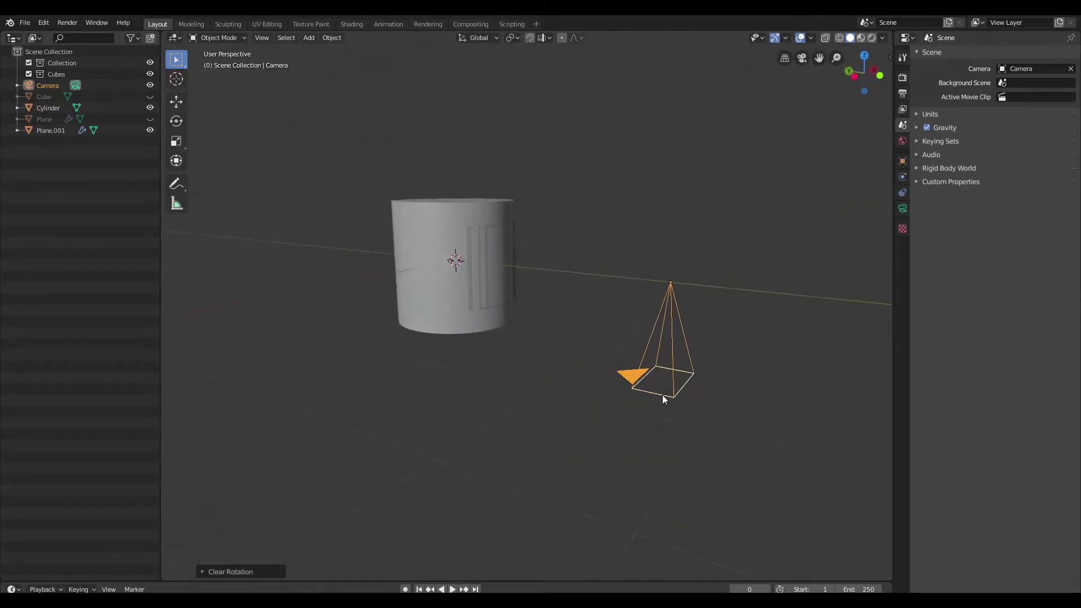
pyautogui.write('rx90')
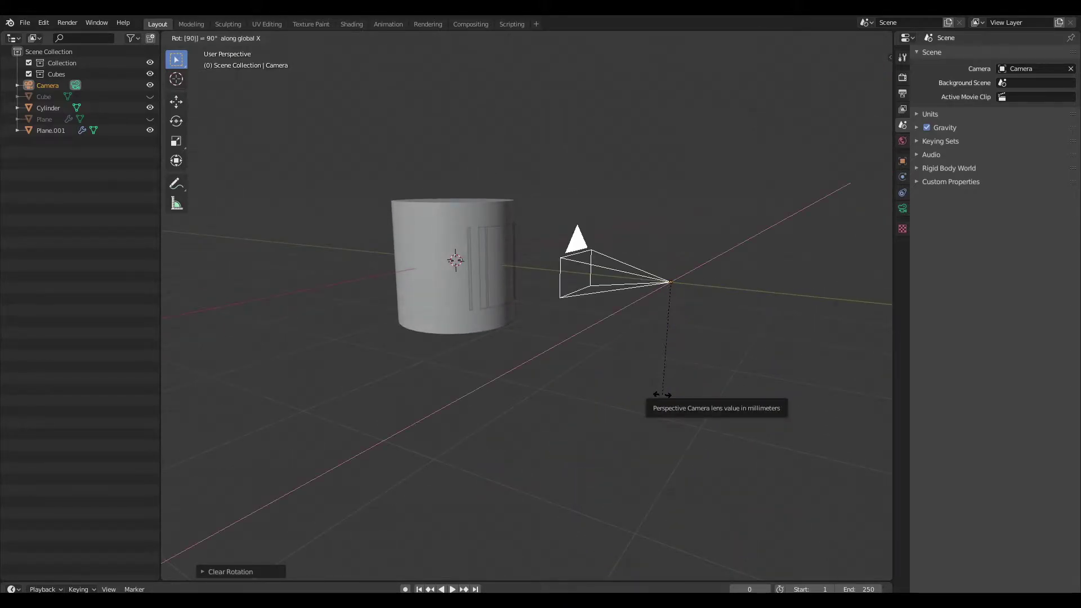
pyautogui.press('Return')
# - Move the camera farther from the cylinder along the Y axis
pyautogui.press('g')
pyautogui.press('y')
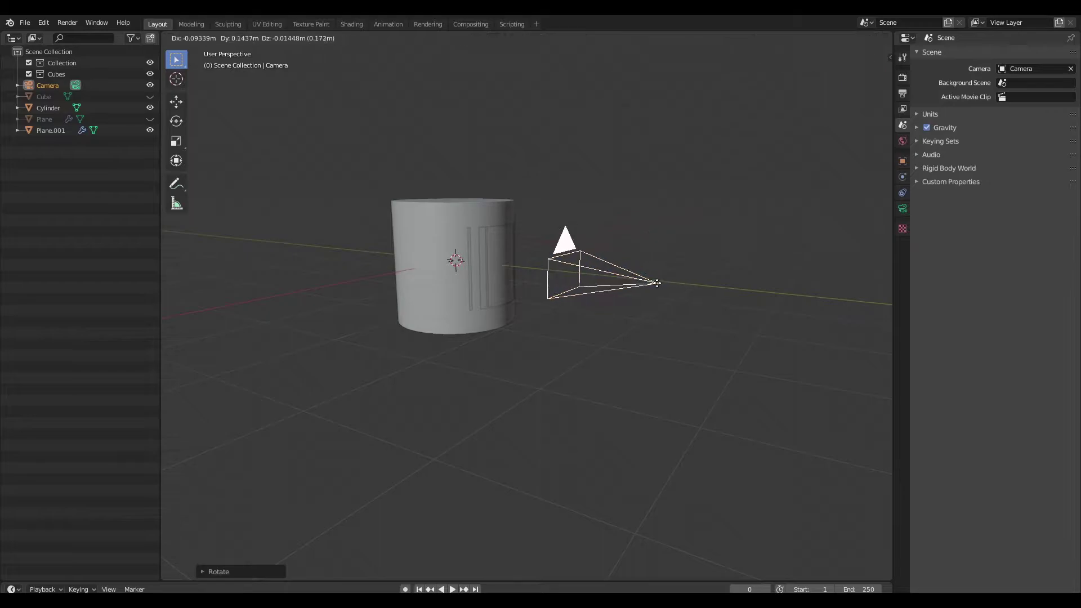
pyautogui.click(462, 406)
pyautogui.scroll(-3, 461, 405)
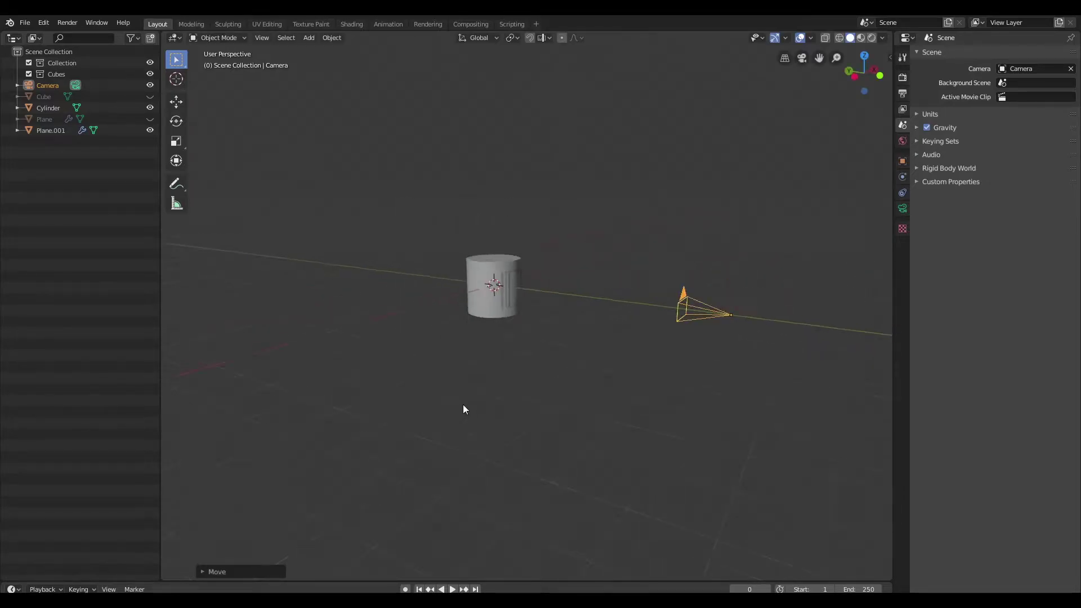
# - Add an area light and rotate it 90° about the X axis
pyautogui.moveTo(639, 403); pyautogui.dragTo(620, 386, button='middle')
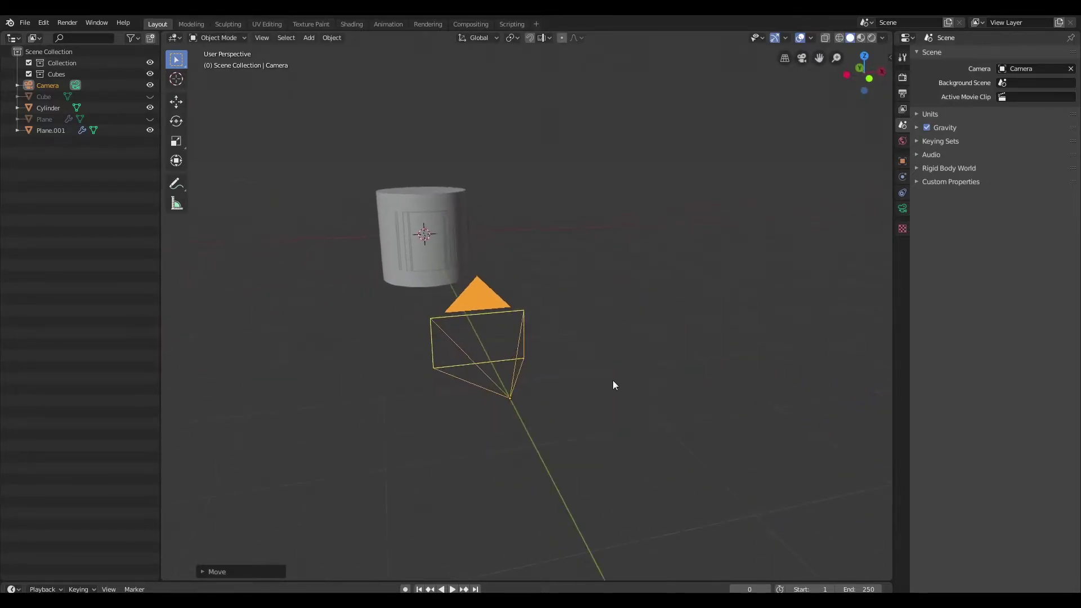
pyautogui.hotkey('shift', 'a')
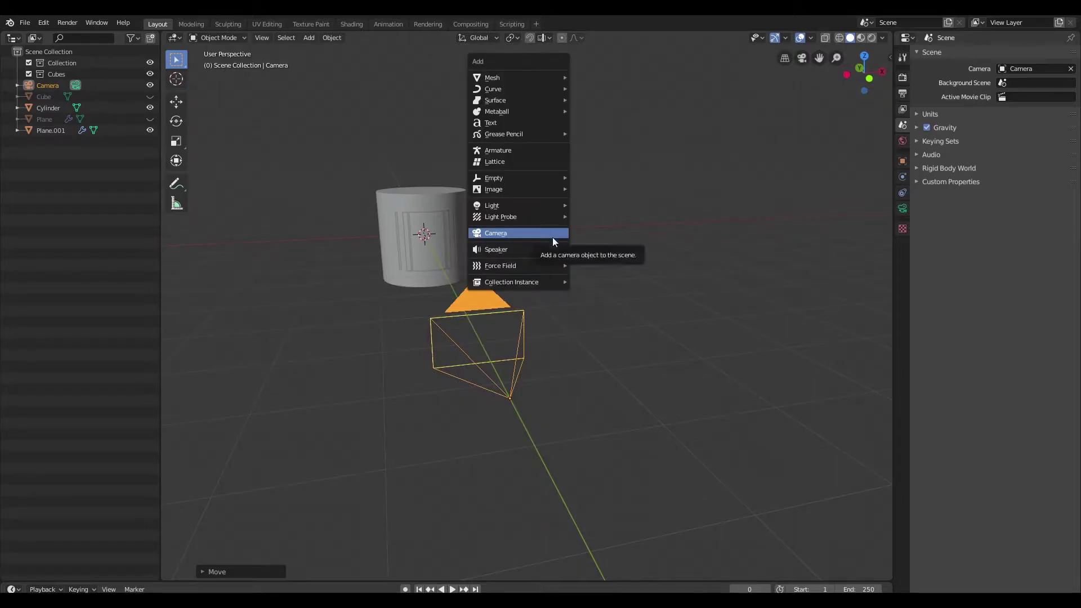
pyautogui.moveTo(541, 205)
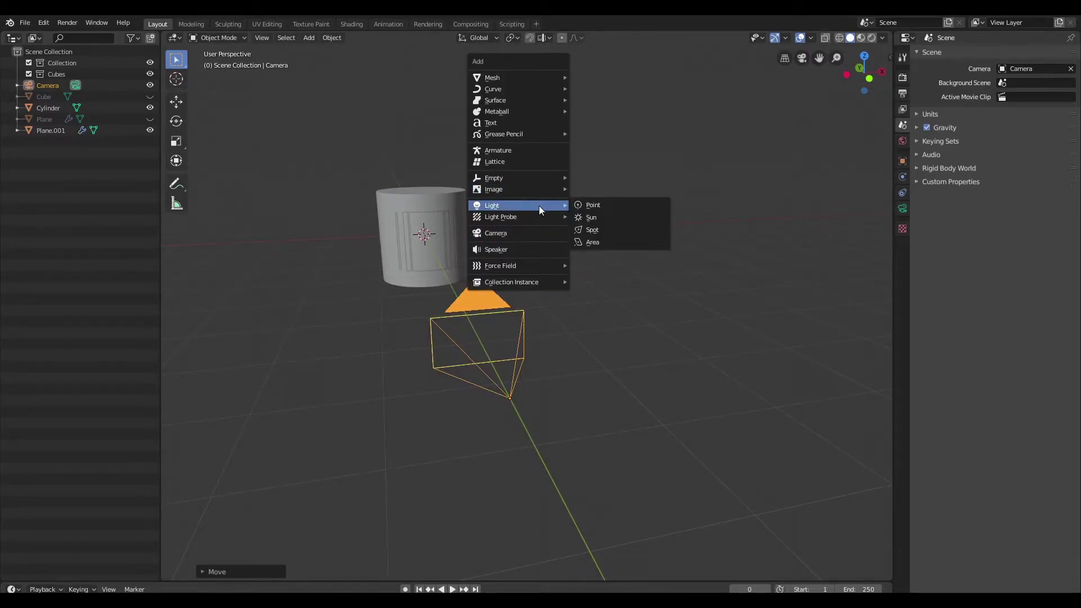
pyautogui.click(610, 237)
pyautogui.moveTo(512, 239); pyautogui.dragTo(600, 249, button='middle')
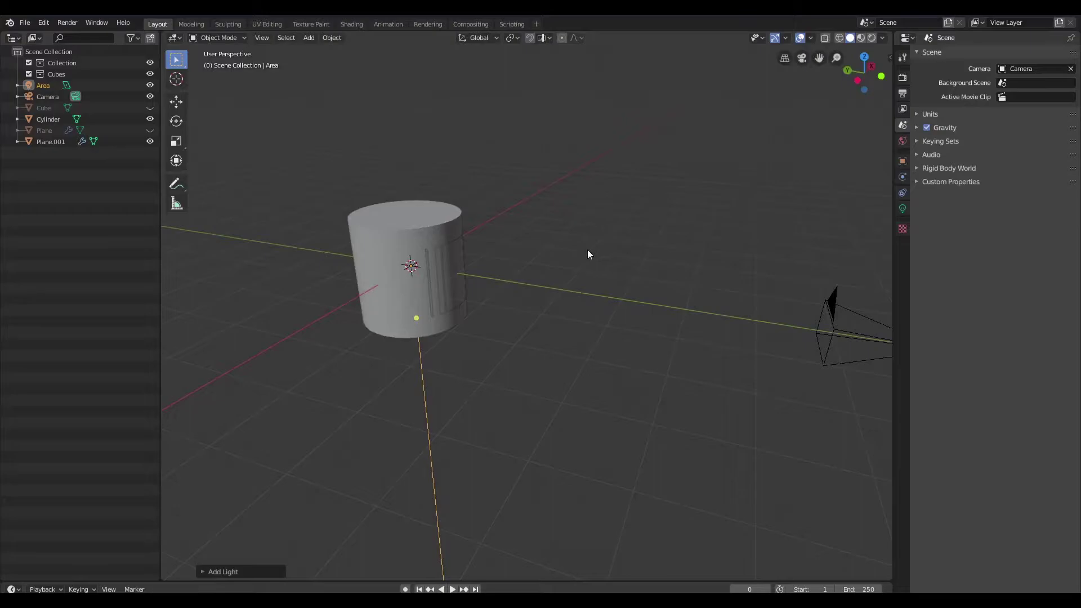
pyautogui.write('rx90')
pyautogui.press('Return')
# - In top view, move the area light along the Y axis from the cylinder toward the camera
pyautogui.press('KP_7')
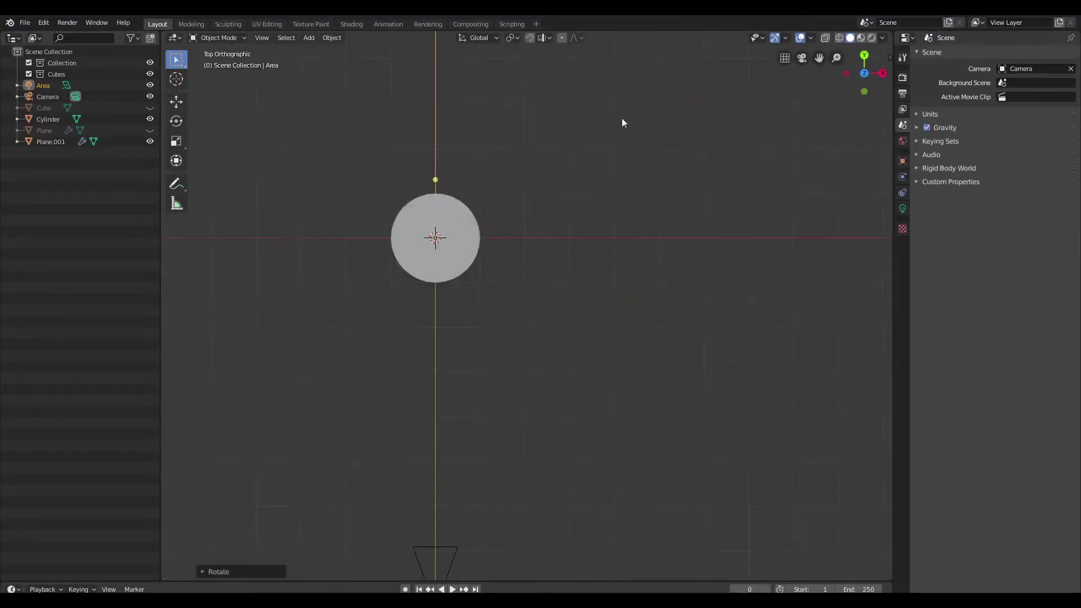
pyautogui.scroll(-2, 497, 317)
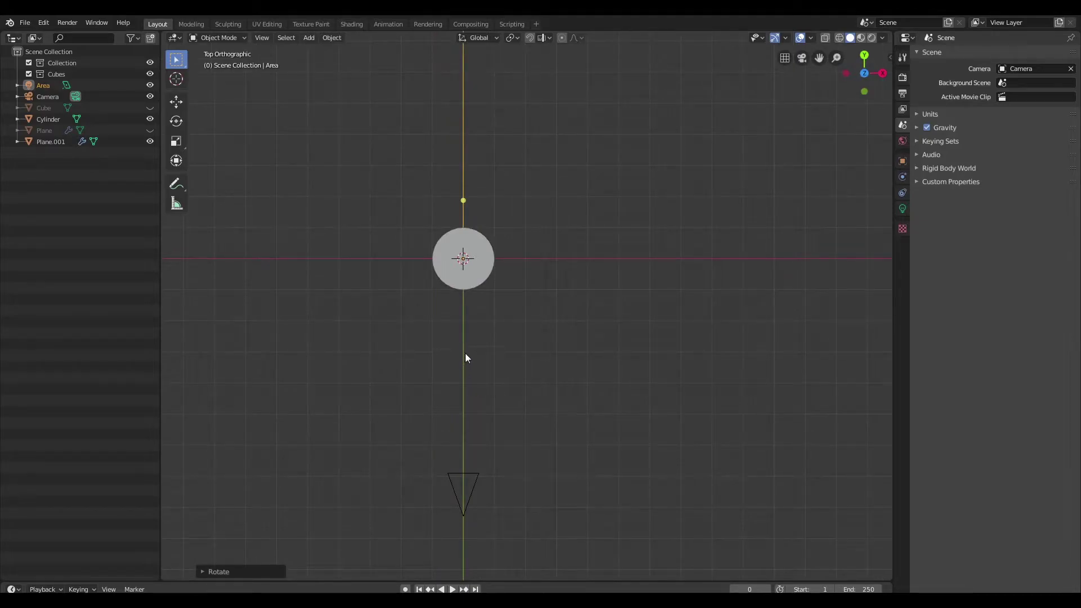
pyautogui.press('g')
pyautogui.press('y')
pyautogui.click(469, 527)
# - Move the area light to one side of the camera and rotate it to aim at the cylinder
pyautogui.press('r')
pyautogui.click(679, 487)
pyautogui.press('g')
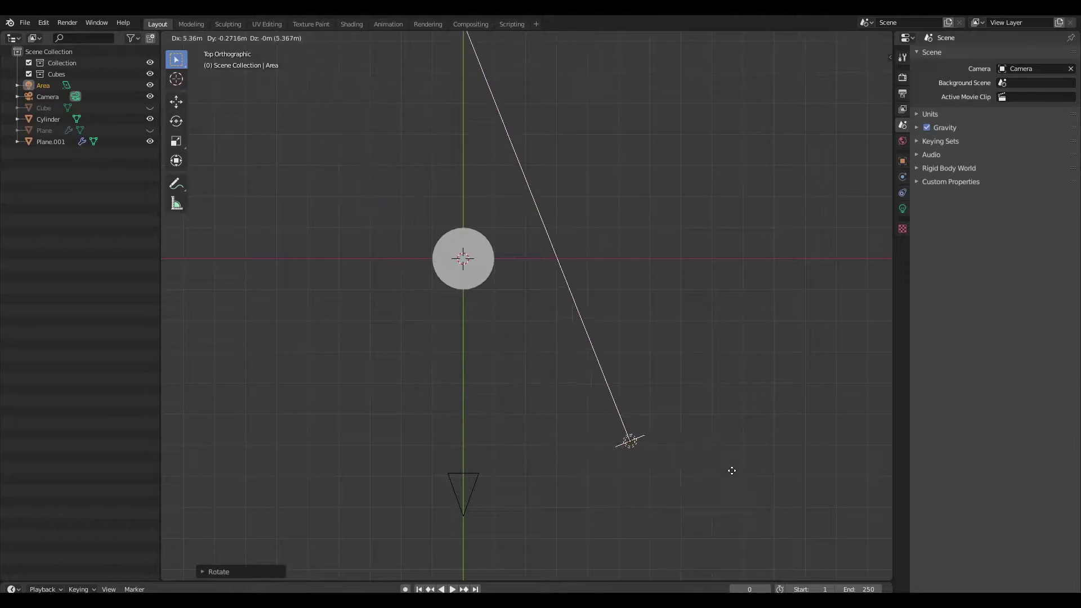
pyautogui.click(628, 512)
pyautogui.press('r')
pyautogui.click(664, 485)
pyautogui.press('g')
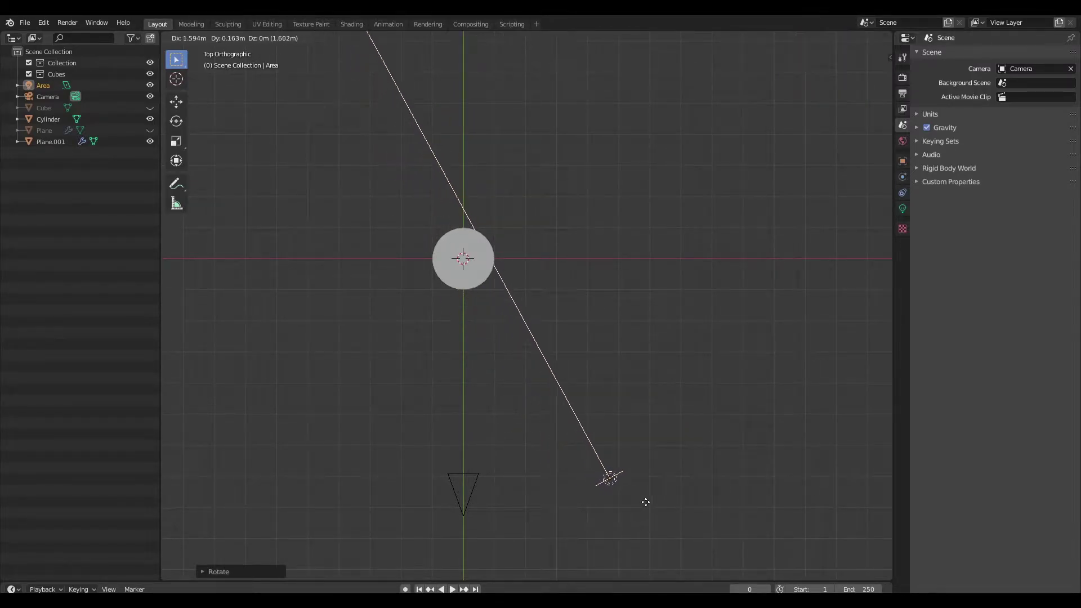
pyautogui.click(618, 509)
# - Render the scene and examine the hex pattern and the decal plane's edges on the cylinder up close
pyautogui.moveTo(630, 502); pyautogui.dragTo(693, 364, button='middle')
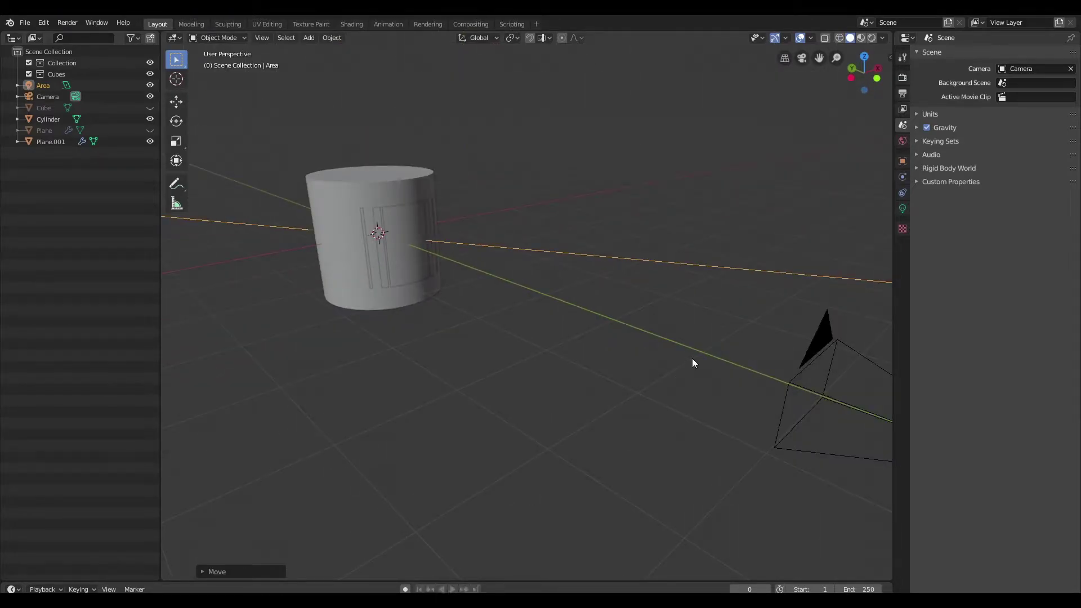
pyautogui.press('F12')
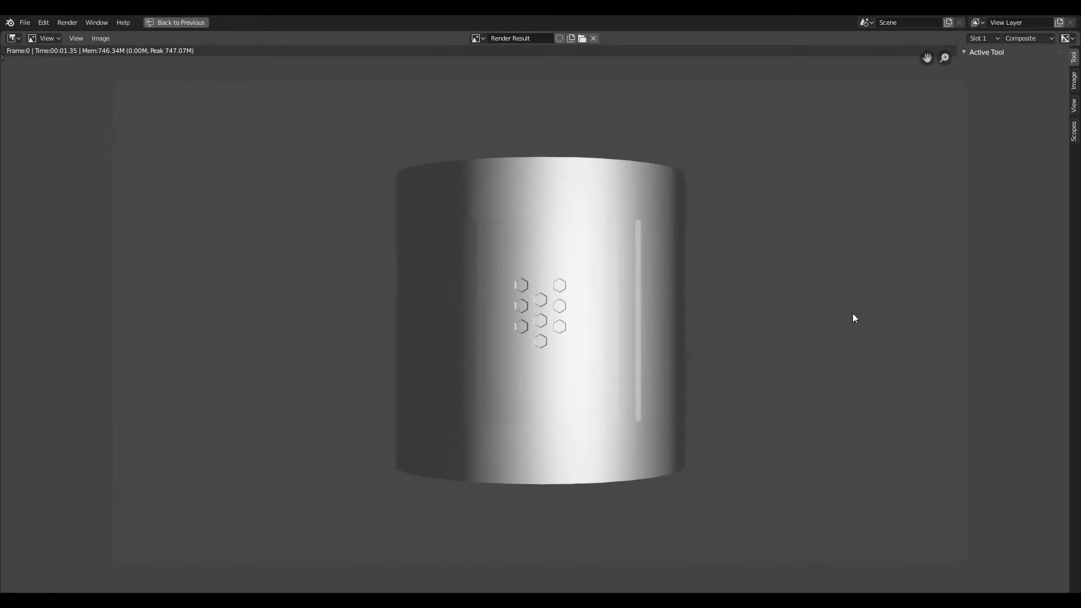
pyautogui.scroll(3, 667, 256)
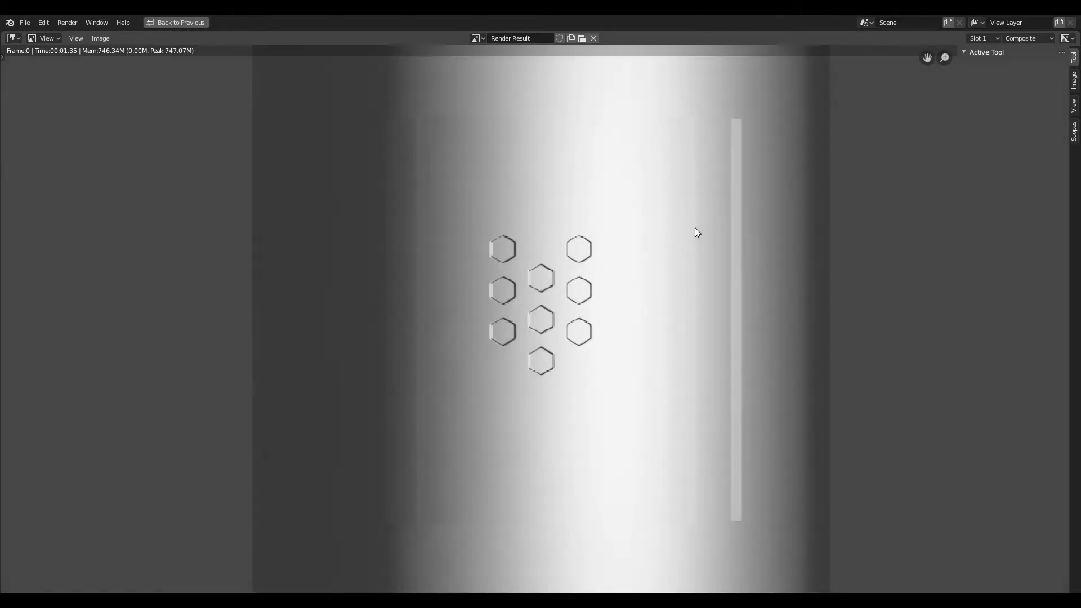
pyautogui.moveTo(699, 227); pyautogui.dragTo(560, 302, button='middle')
pyautogui.scroll(-1, 644, 476)
pyautogui.moveTo(640, 551); pyautogui.dragTo(640, 452, button='middle')
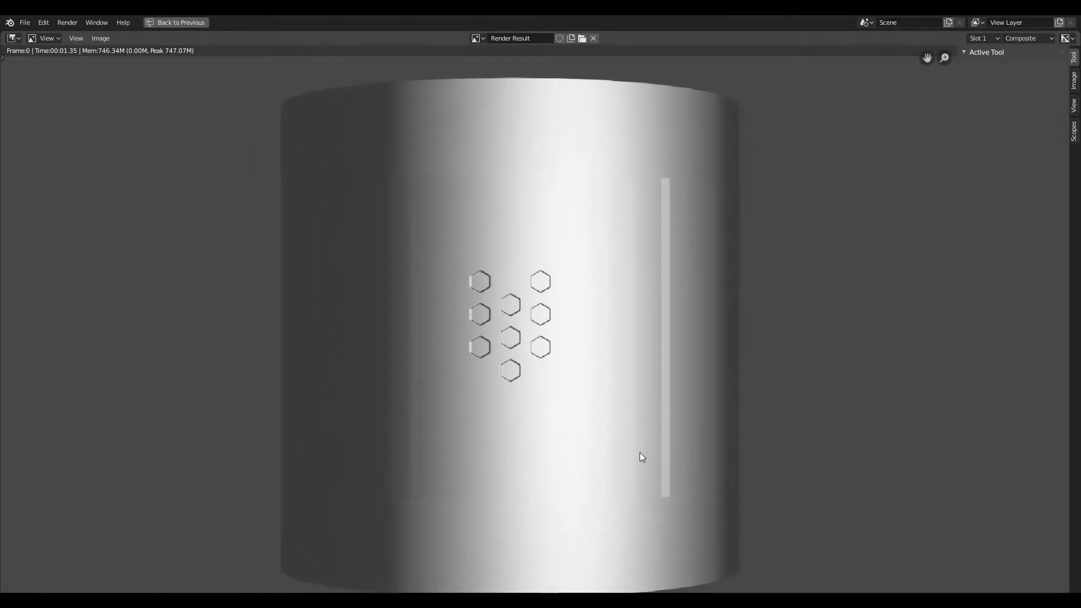
pyautogui.scroll(-2, 639, 452)
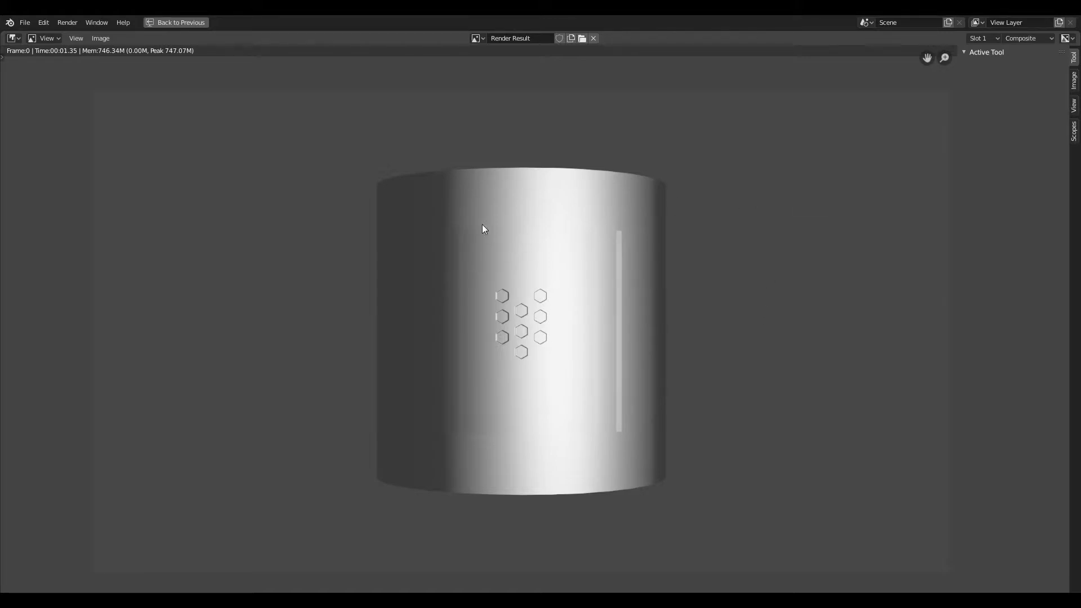
pyautogui.press('Escape')
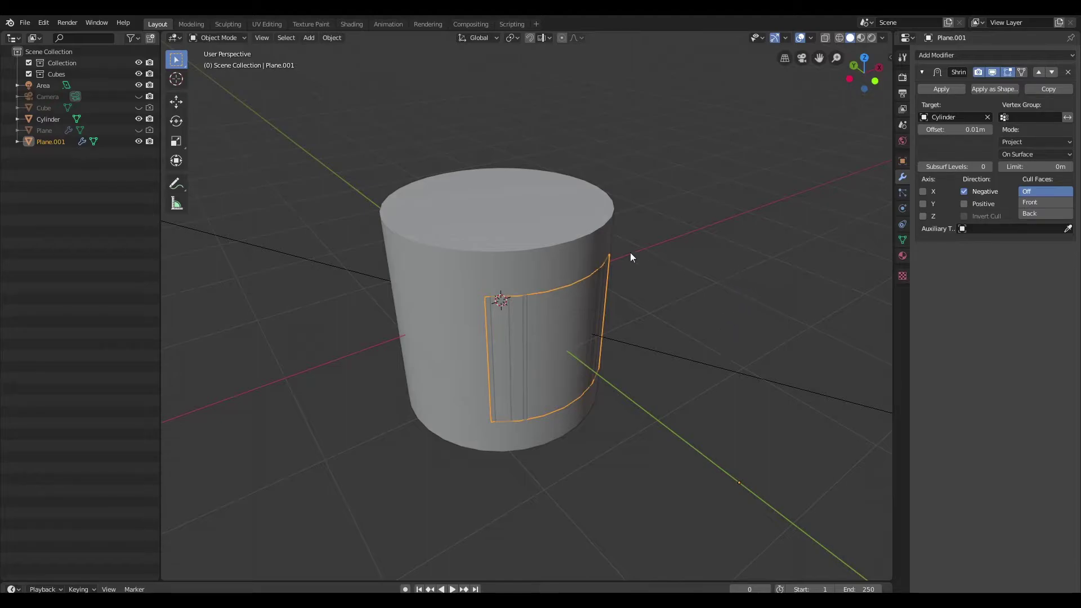
# - Turn off the viewport display of the decal plane's Shrinkwrap modifier and switch to front view
pyautogui.moveTo(661, 297); pyautogui.dragTo(683, 319, button='middle')
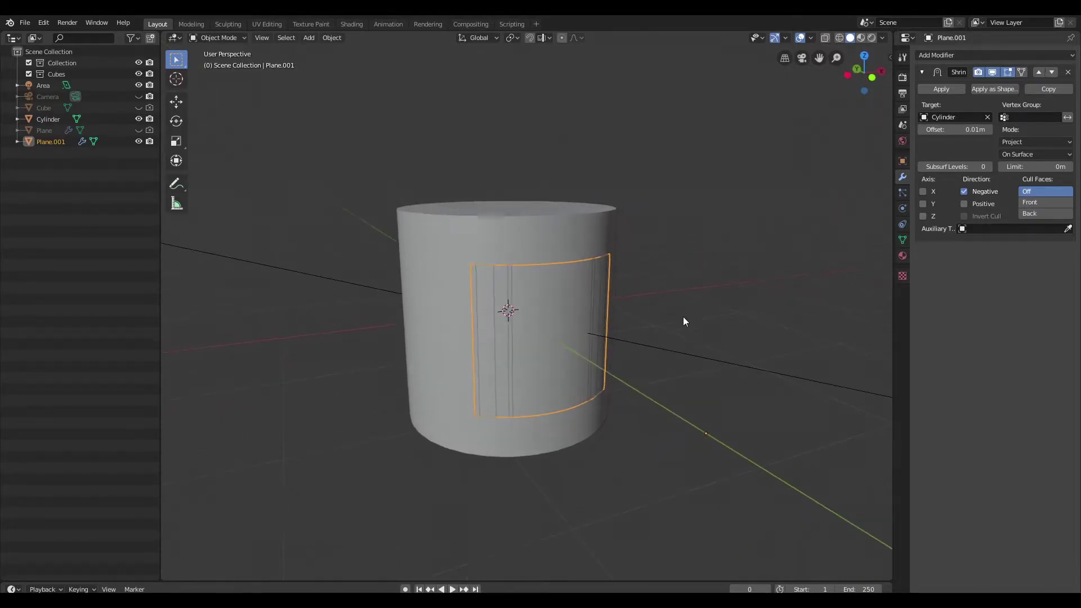
pyautogui.click(992, 72)
pyautogui.scroll(-2, 805, 318)
pyautogui.press('`')
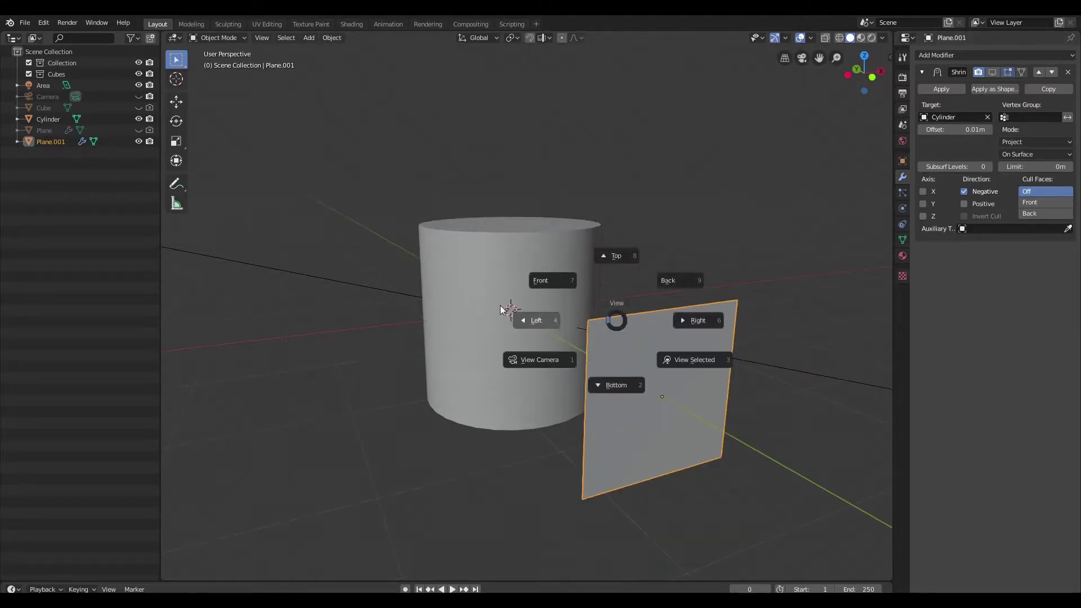
pyautogui.click(490, 256)
pyautogui.scroll(2, 617, 293)
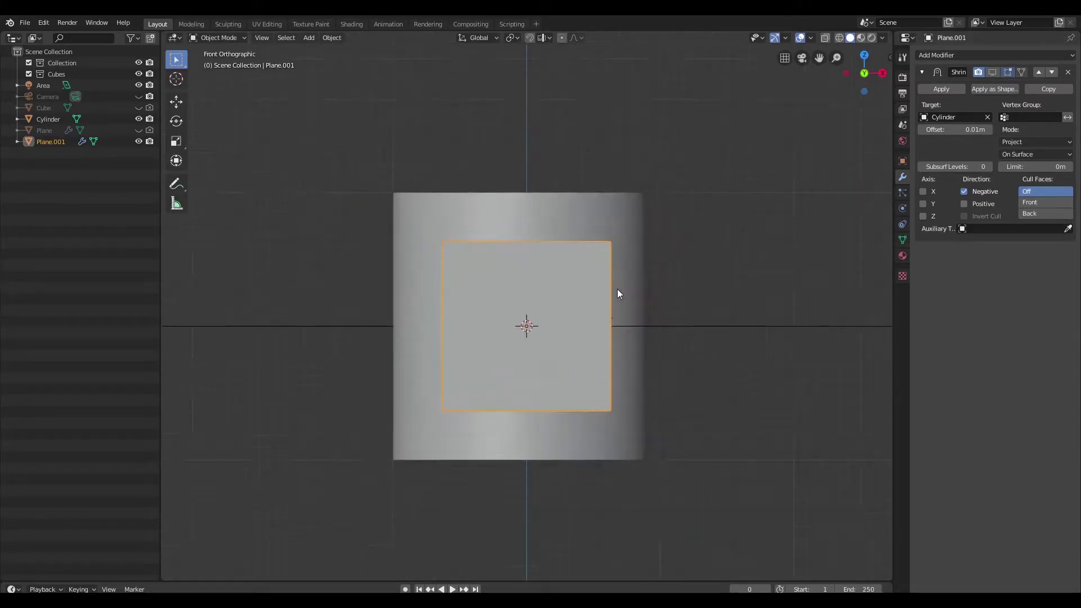
# - In wireframe display, scale the decal plane to about 0.88 so its side edges line up with the cylinder's vertical edges
pyautogui.press('Tab')
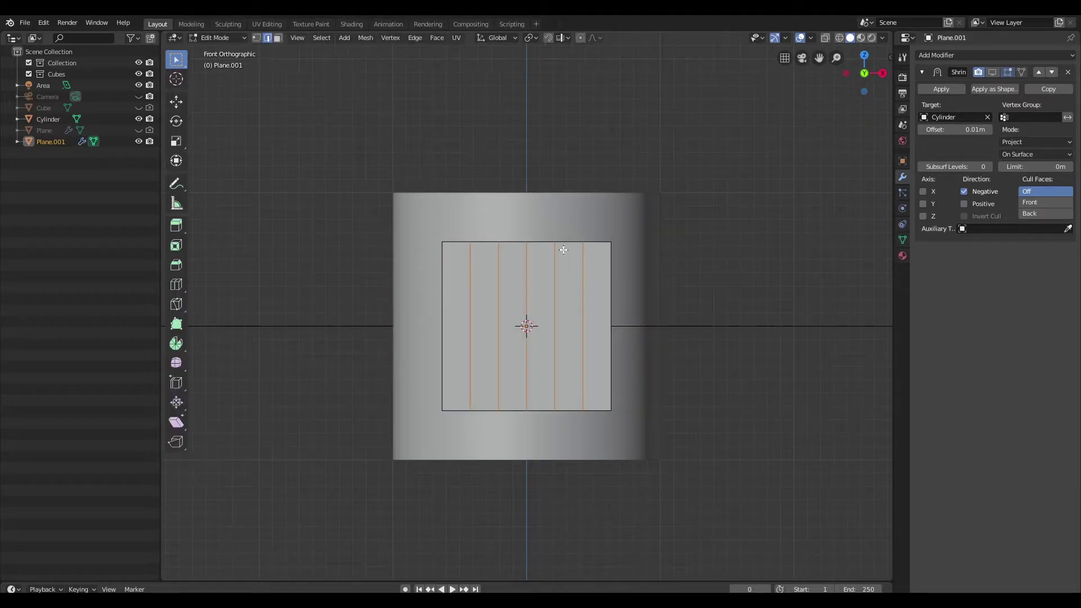
pyautogui.press('Tab')
pyautogui.press('z')
pyautogui.click(430, 256)
pyautogui.scroll(2, 661, 251)
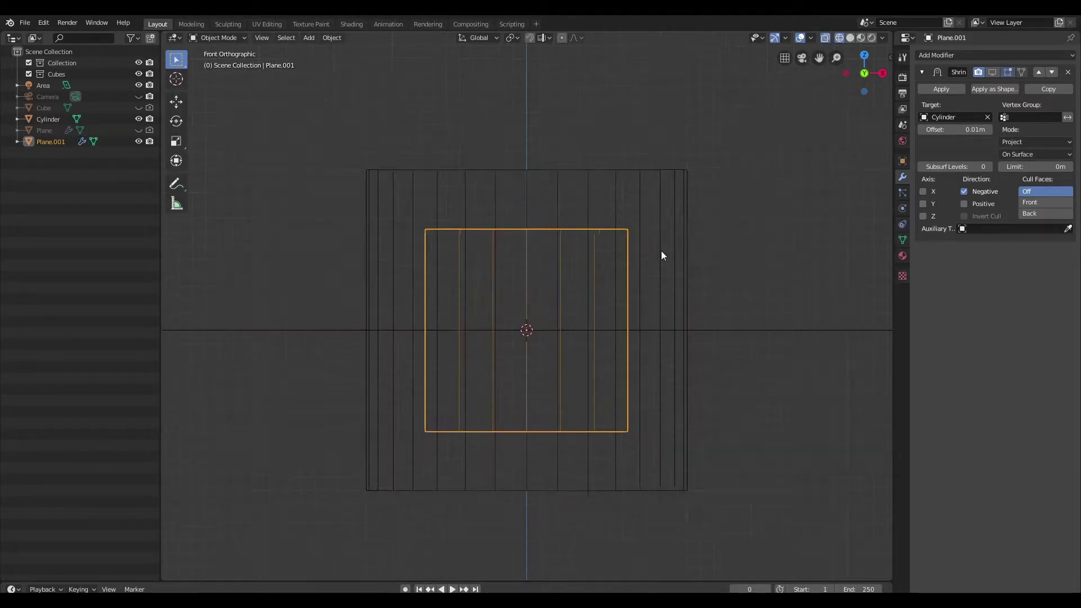
pyautogui.press('s')
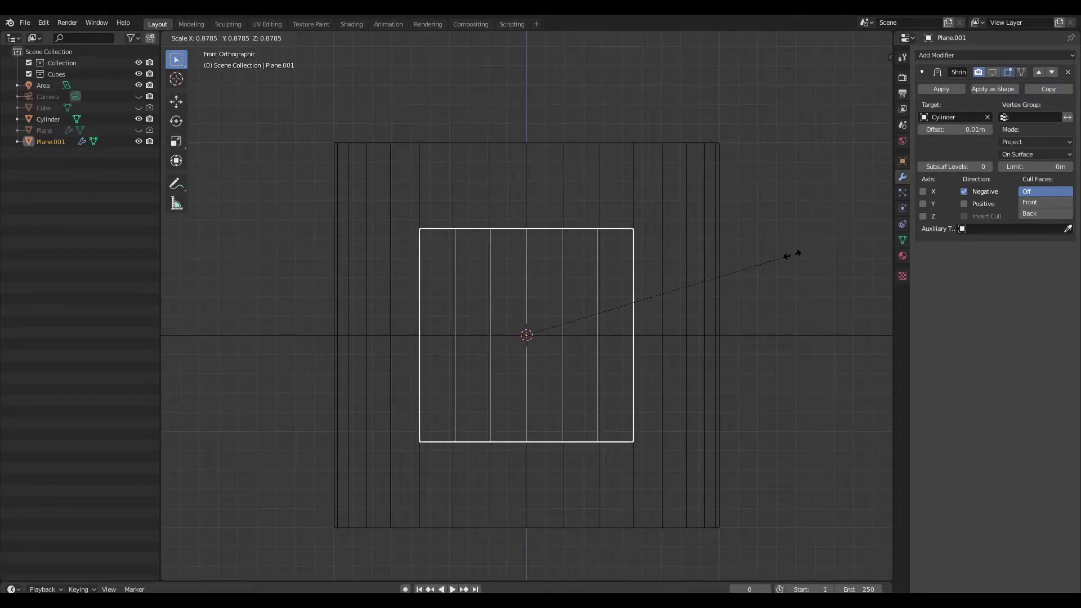
pyautogui.click(792, 254)
pyautogui.scroll(-2, 658, 280)
pyautogui.moveTo(645, 239); pyautogui.dragTo(693, 270, button='middle')
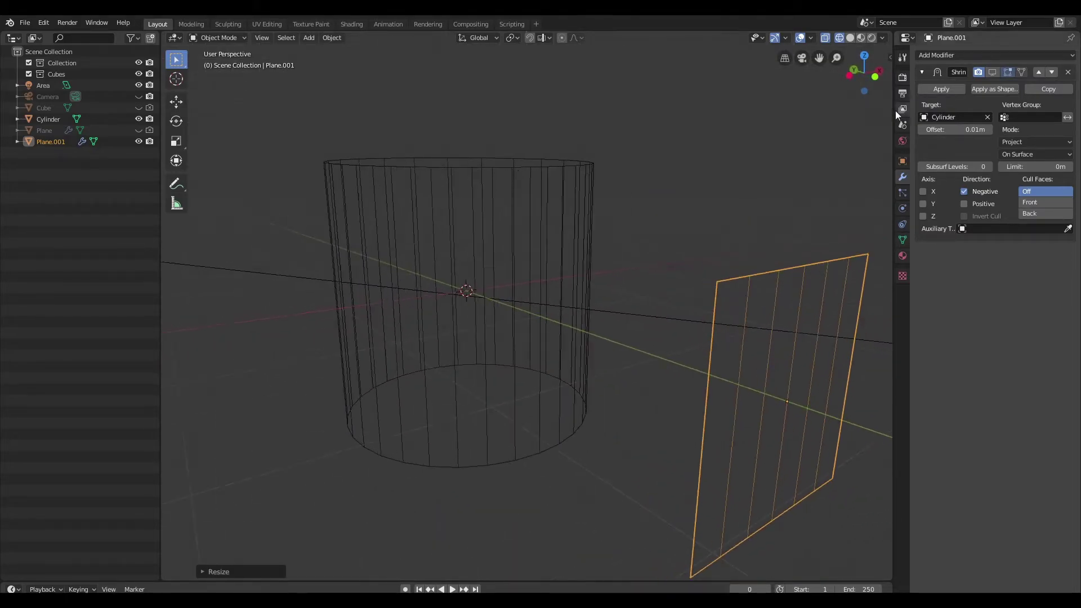
# - Turn the Shrinkwrap modifier's viewport display back on and select the cylinder instead of the plane in front view
pyautogui.click(993, 71)
pyautogui.press('`')
pyautogui.click(502, 188)
pyautogui.scroll(2, 603, 248)
pyautogui.hotkey('ctrl', 'i')
pyautogui.keyDown('shift'); pyautogui.moveTo(698, 202); pyautogui.dragTo(719, 246, button='middle'); pyautogui.keyUp('shift')
pyautogui.moveTo(659, 181); pyautogui.dragTo(734, 248)
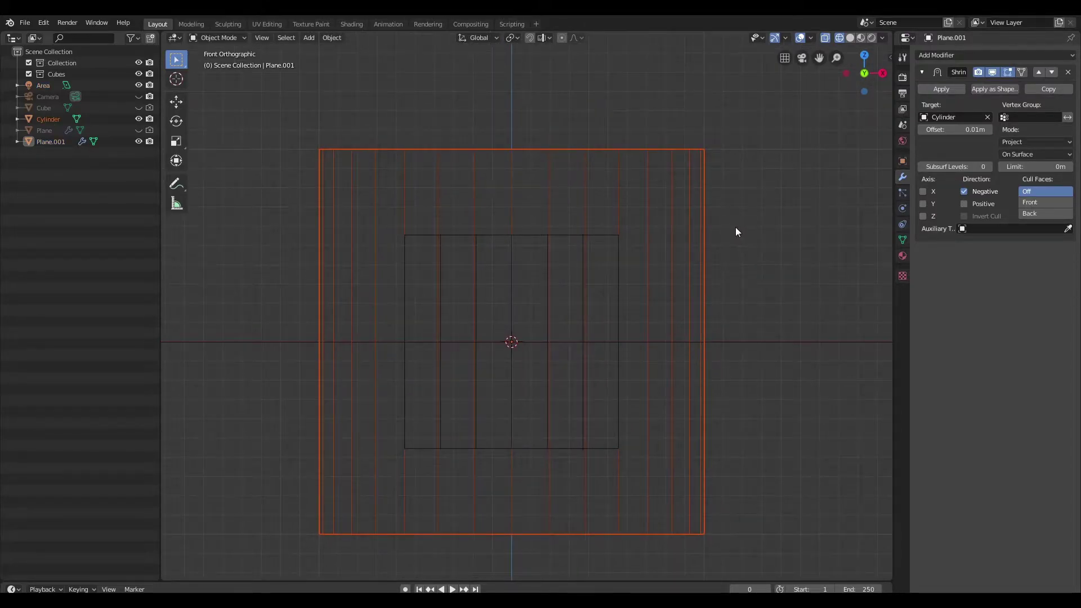
# - Loop-cut the cylinder horizontally and widen the cut along Z into a band matching the decal plane's upper and lower edges
pyautogui.press('Tab')
pyautogui.hotkey('ctrl', 'r')
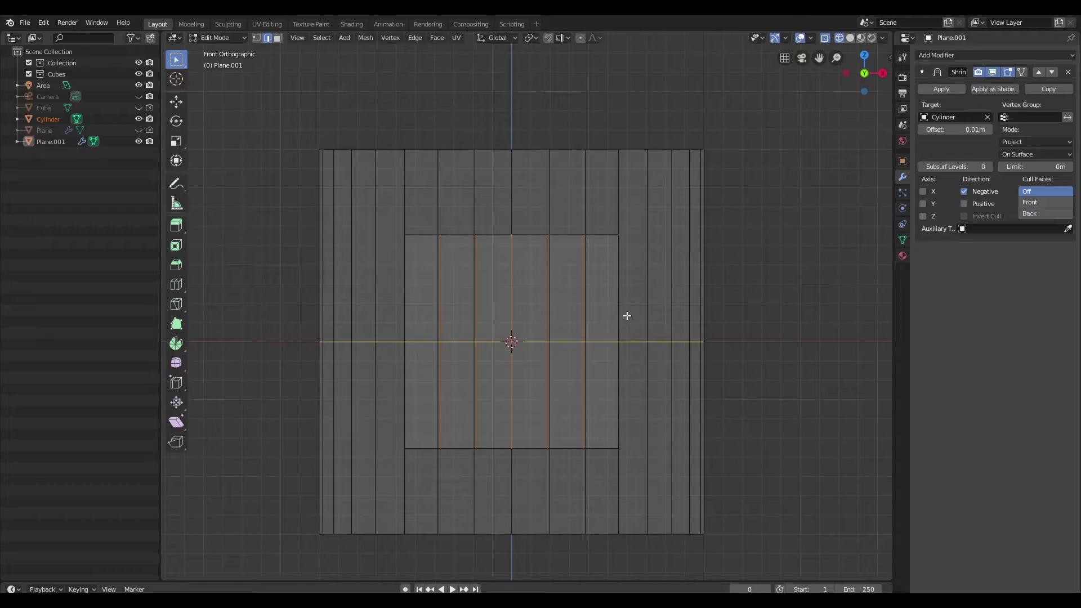
pyautogui.click(653, 338)
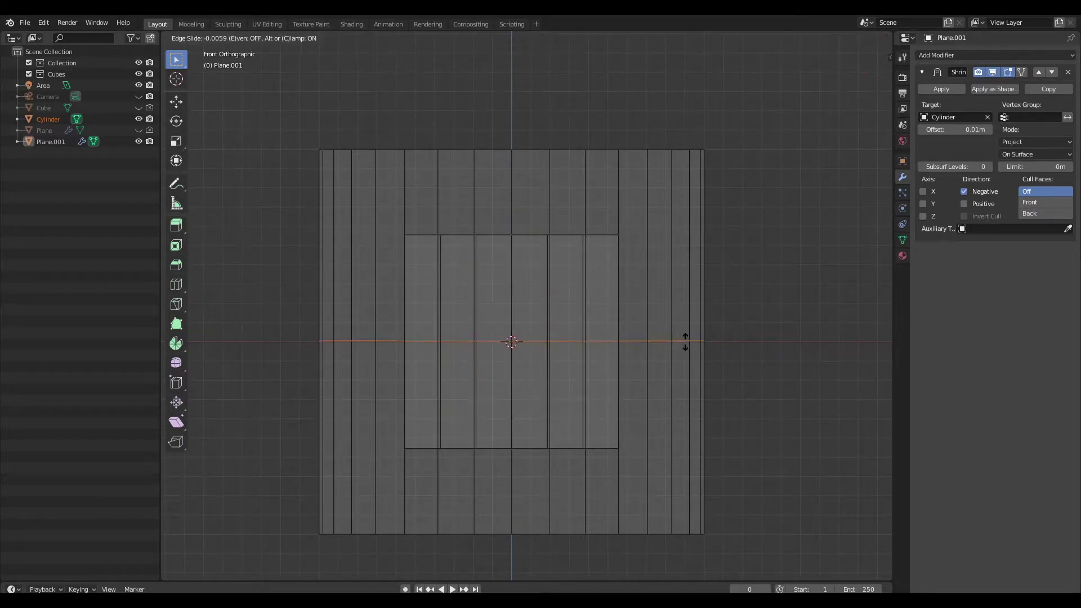
pyautogui.click(710, 337)
pyautogui.press('s')
pyautogui.press('z')
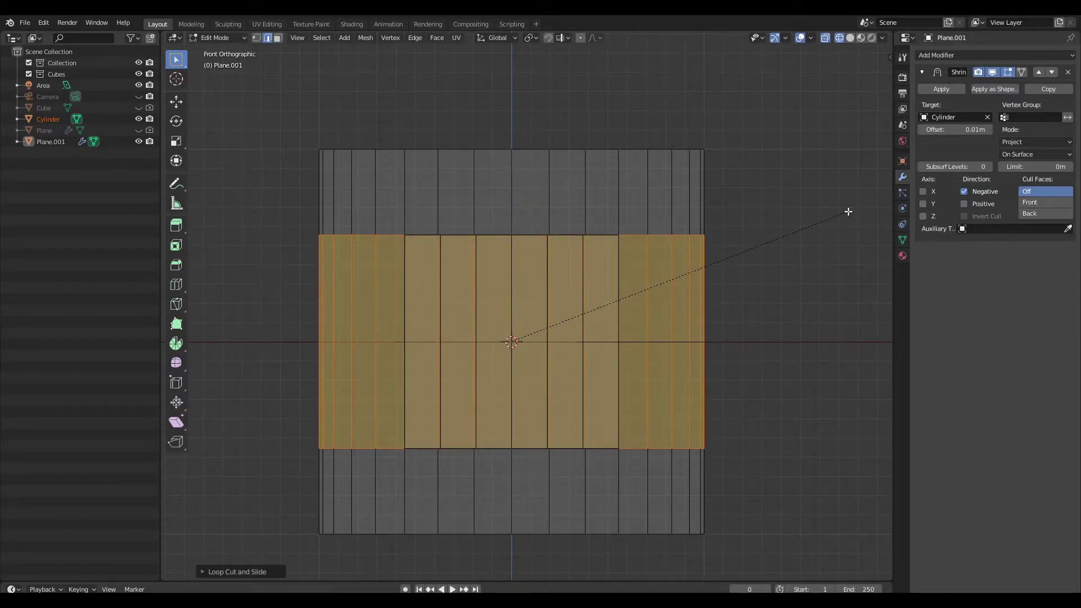
pyautogui.click(848, 211)
pyautogui.scroll(-4, 849, 211)
pyautogui.moveTo(733, 264)
pyautogui.mouseDown(button='middle')
pyautogui.moveTo(748, 273)
pyautogui.moveTo(765, 254)
pyautogui.moveTo(729, 279)
pyautogui.moveTo(742, 279)
pyautogui.mouseUp(button='middle')
pyautogui.scroll(2, 748, 273)
pyautogui.press('Tab')
# - Examine the cylinder's new edge loops around the decal plane from several angles
pyautogui.scroll(1, 717, 278)
pyautogui.click(645, 248)
pyautogui.click(614, 244)
pyautogui.scroll(-3, 707, 248)
pyautogui.moveTo(708, 248); pyautogui.dragTo(670, 257, button='middle')
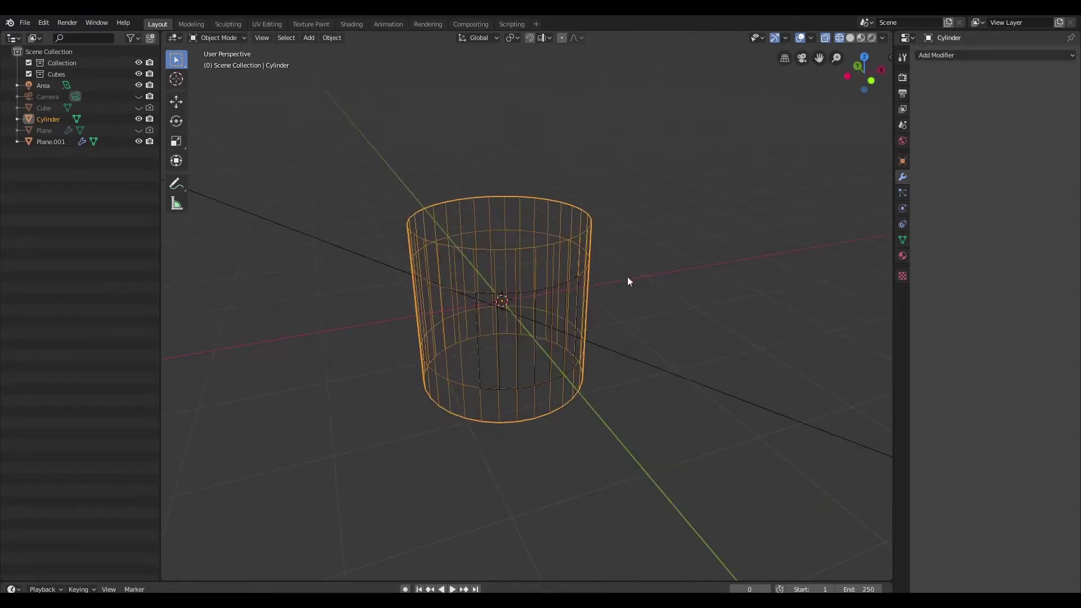
pyautogui.scroll(2, 628, 279)
pyautogui.press('Tab')
pyautogui.scroll(-1, 679, 265)
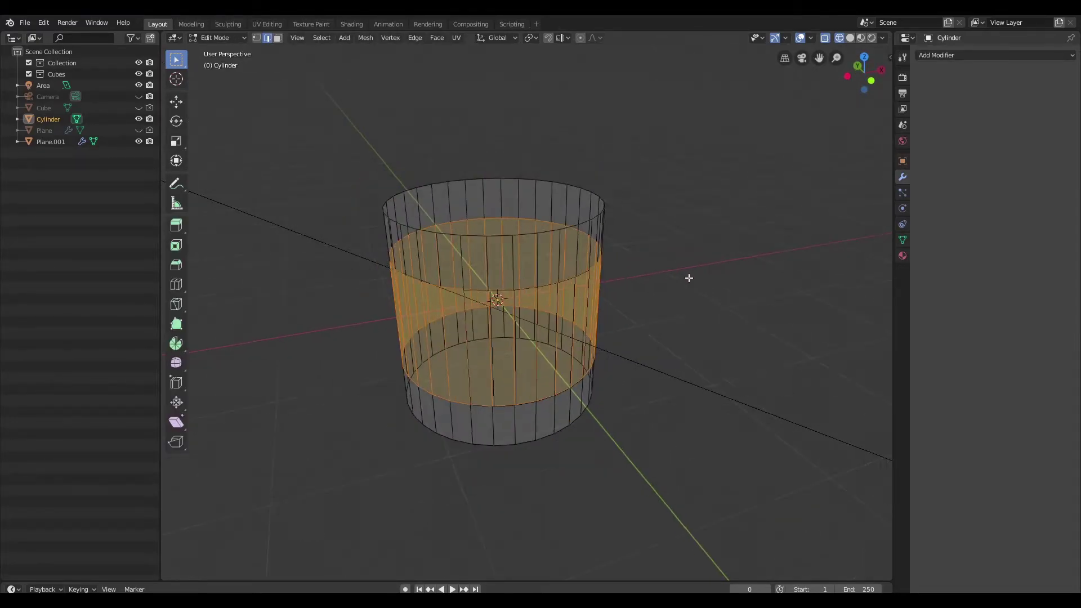
pyautogui.moveTo(687, 278); pyautogui.dragTo(716, 266, button='middle')
pyautogui.press('Tab')
pyautogui.click(677, 299)
pyautogui.click(523, 301)
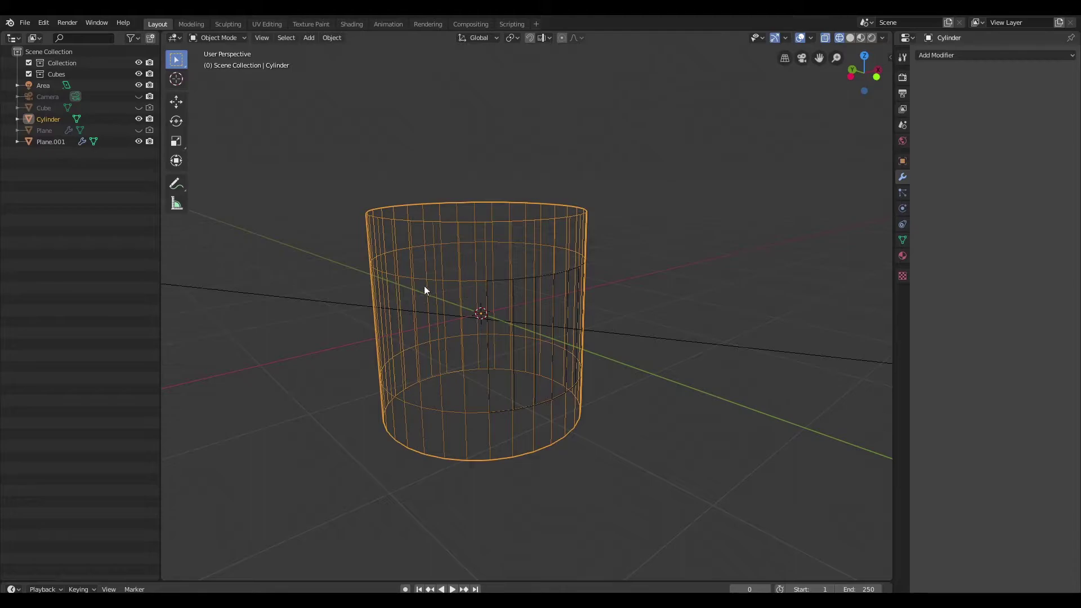
# - Select Plane.001, return to solid shading, and set its Shrinkwrap offset to 0 m
pyautogui.click(46, 143)
pyautogui.hotkey('shift', 'z')
pyautogui.moveTo(816, 265)
pyautogui.mouseDown(button='middle')
pyautogui.moveTo(694, 281)
pyautogui.moveTo(732, 248)
pyautogui.mouseUp(button='middle')
pyautogui.scroll(3, 711, 287)
pyautogui.click(962, 129)
pyautogui.write('0')
pyautogui.press('Return')
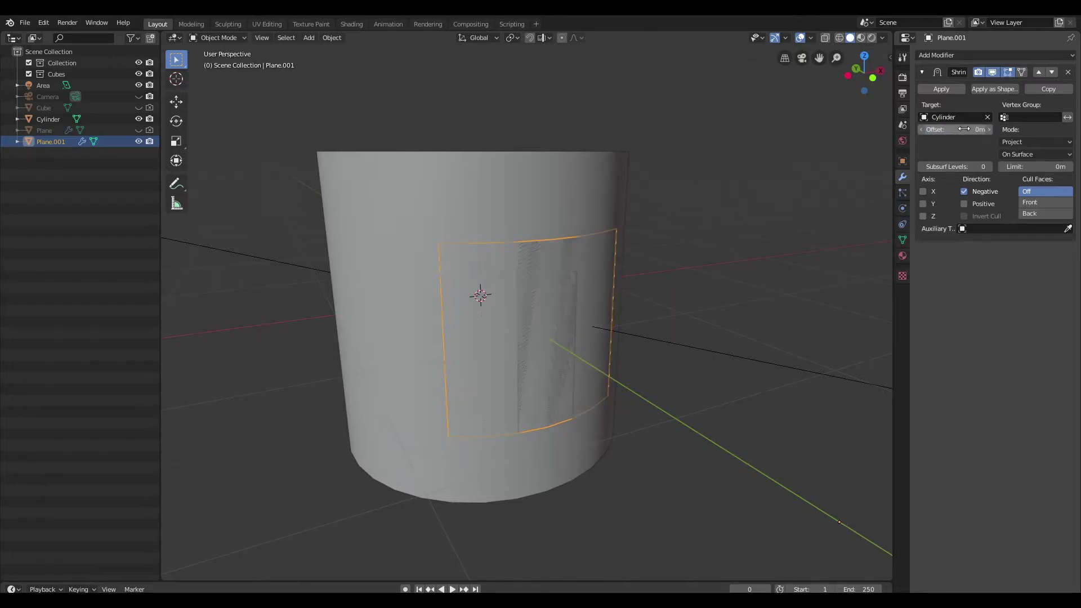
# - Apply the Shrinkwrap modifier on the decal plane
pyautogui.moveTo(622, 216); pyautogui.dragTo(528, 247, button='middle')
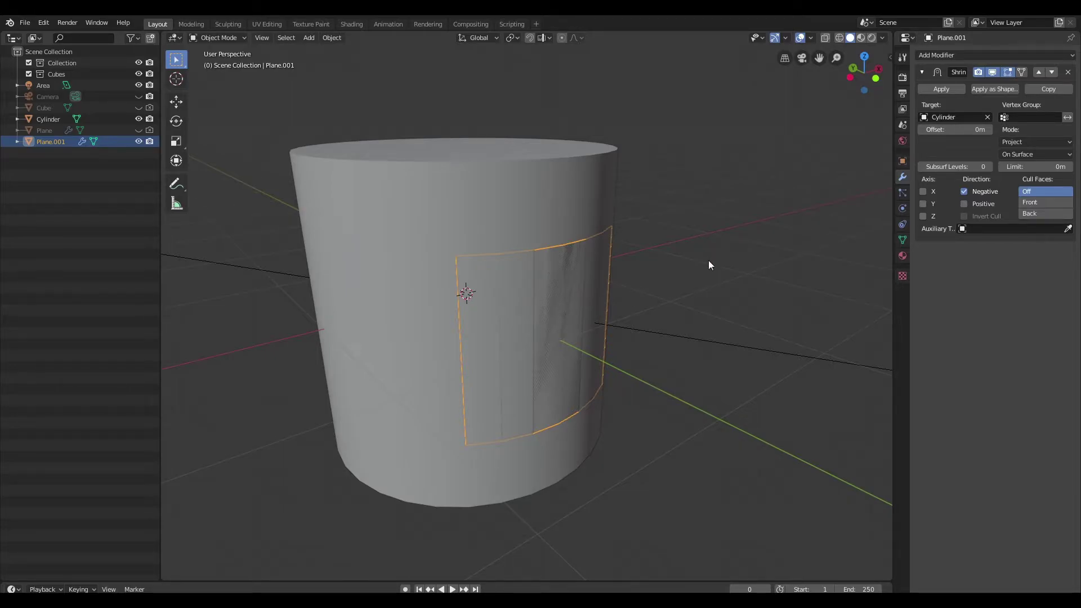
pyautogui.moveTo(725, 258)
pyautogui.mouseDown(button='middle')
pyautogui.moveTo(719, 235)
pyautogui.moveTo(727, 257)
pyautogui.mouseUp(button='middle')
pyautogui.click(563, 204)
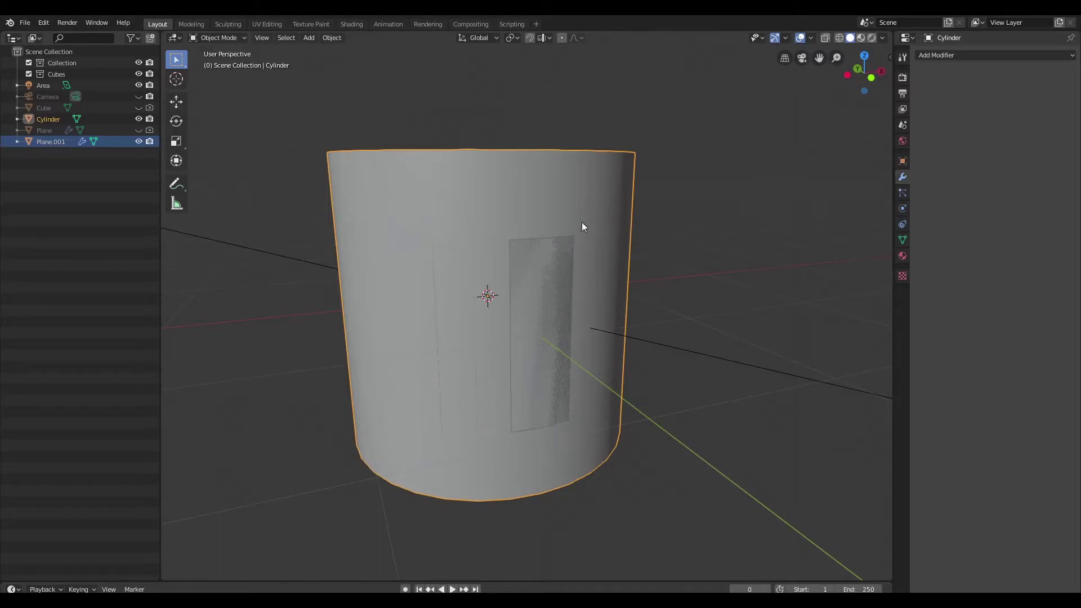
pyautogui.click(572, 266)
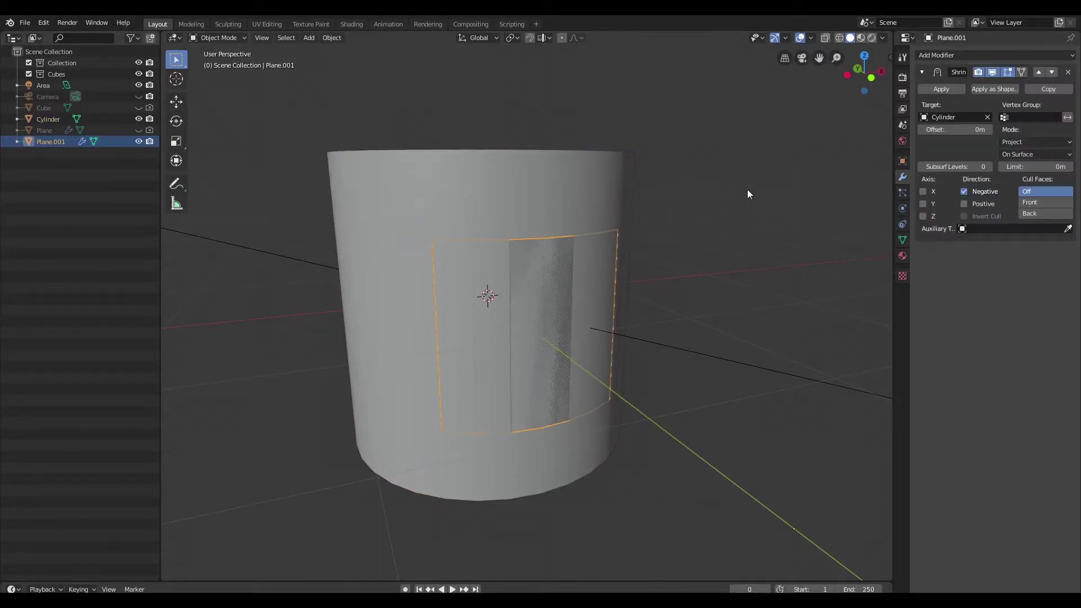
pyautogui.click(949, 90)
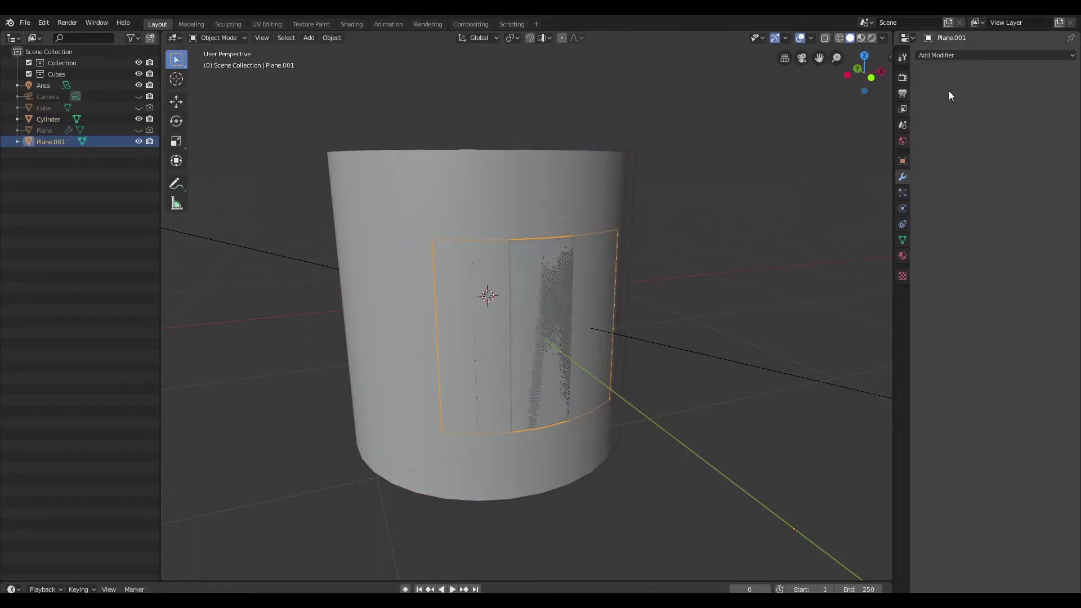
# - In front wireframe view, select the cylinder's faces that lie within the decal plane's outline
pyautogui.click(589, 206)
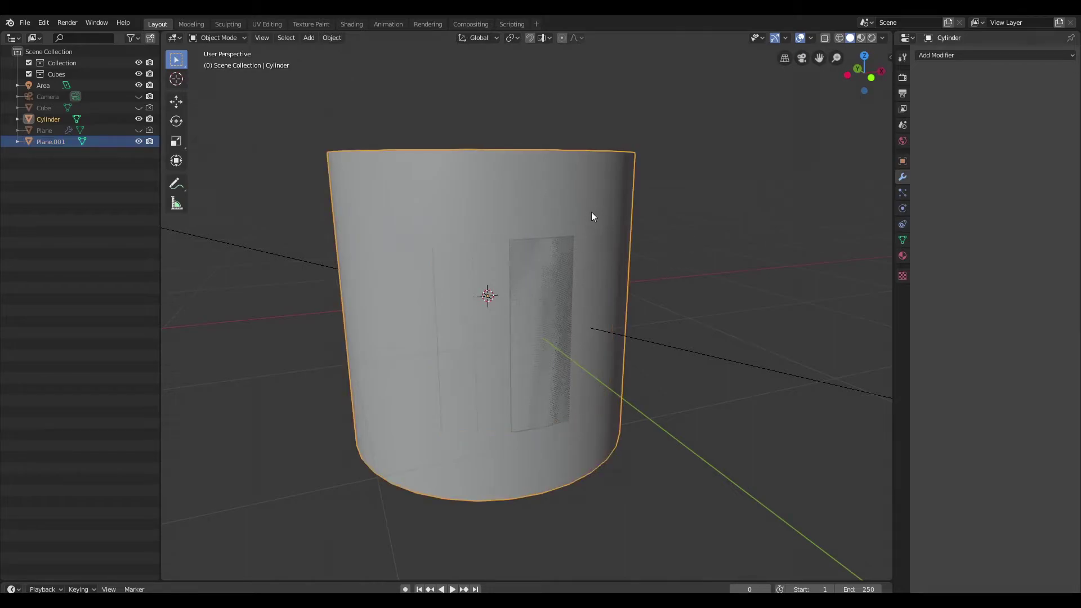
pyautogui.press('`')
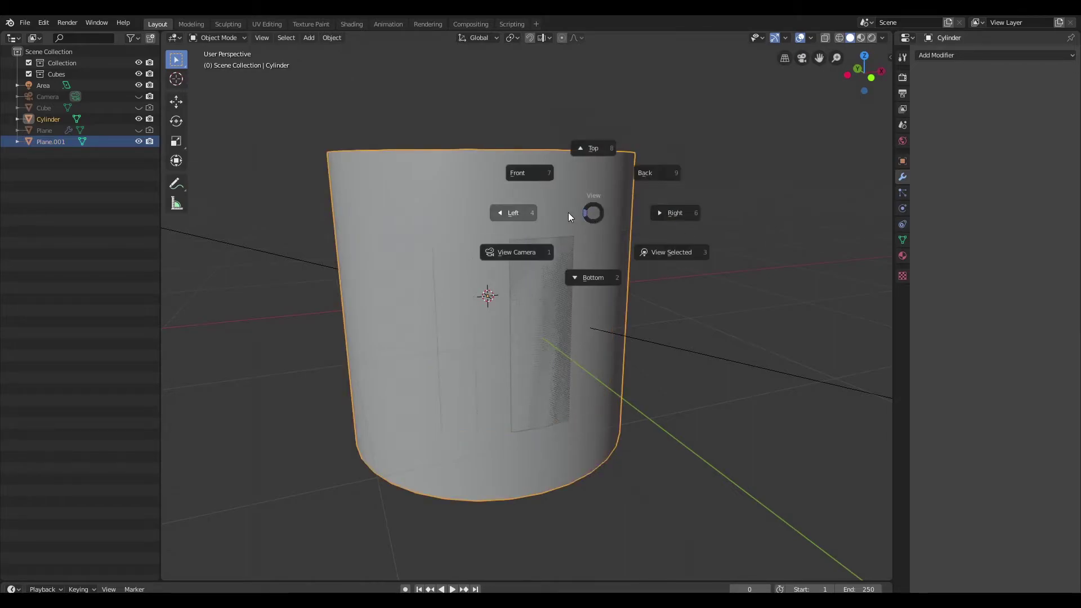
pyautogui.click(527, 170)
pyautogui.press('z')
pyautogui.click(445, 322)
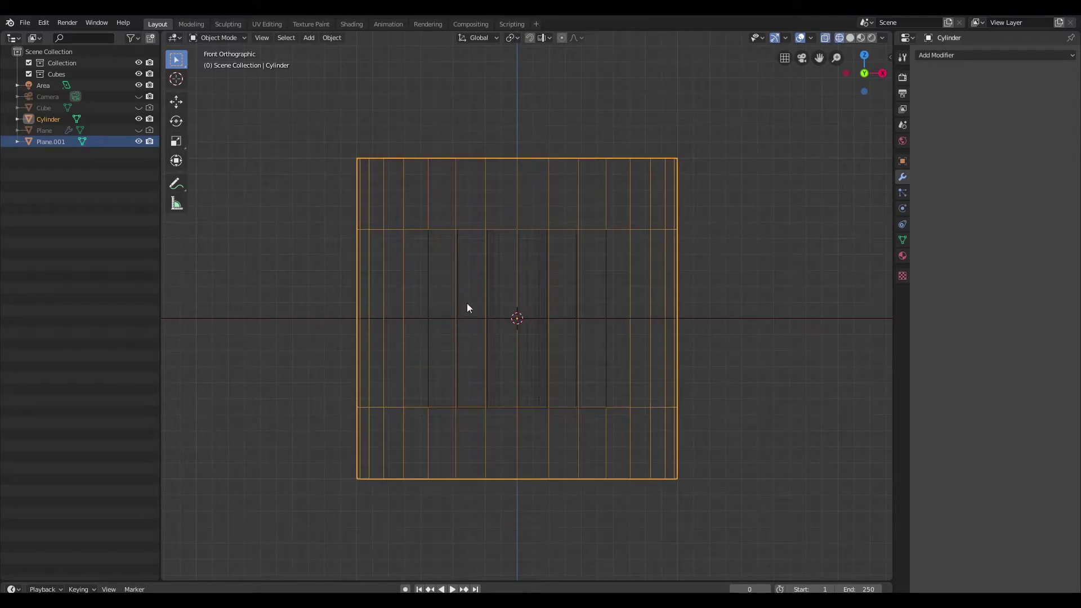
pyautogui.press('Tab')
pyautogui.press('3')
pyautogui.moveTo(433, 294); pyautogui.dragTo(604, 343)
pyautogui.scroll(-3, 663, 269)
pyautogui.press('z')
pyautogui.moveTo(656, 265)
pyautogui.mouseDown(button='middle')
pyautogui.moveTo(693, 309)
pyautogui.moveTo(631, 296)
pyautogui.mouseUp(button='middle')
pyautogui.click(806, 304)
pyautogui.scroll(3, 620, 298)
pyautogui.scroll(-5, 552, 290)
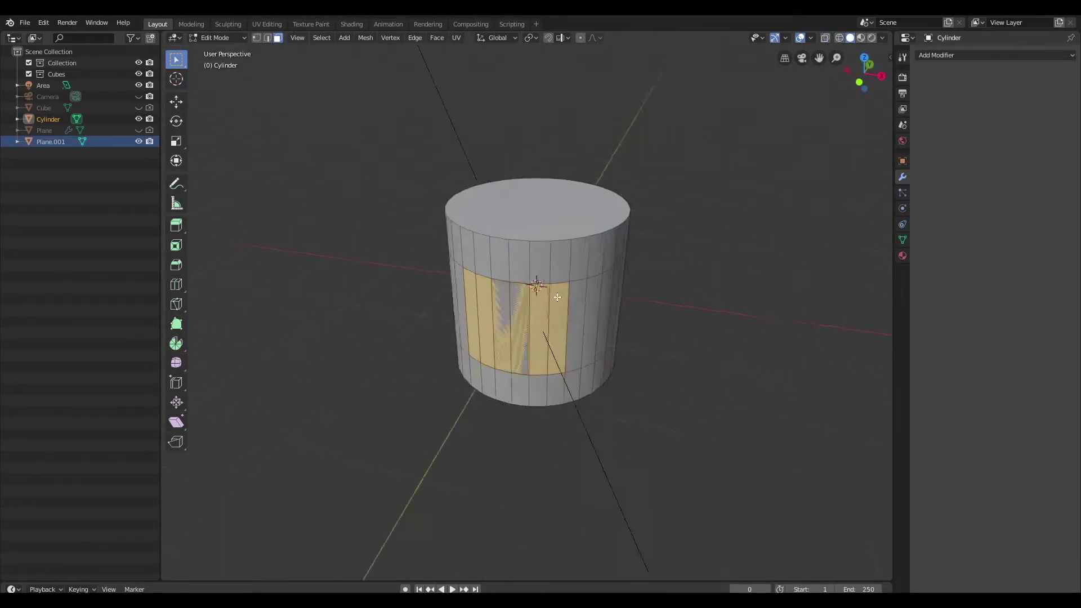
# - Deselect the faces on the cylinder's far side and delete the remaining selected faces behind the decal plane
pyautogui.moveTo(540, 290); pyautogui.dragTo(446, 292, button='middle')
pyautogui.hotkey('alt', 'z')
pyautogui.keyDown('ctrl'); pyautogui.moveTo(301, 152); pyautogui.dragTo(463, 372); pyautogui.keyUp('ctrl')
pyautogui.moveTo(696, 306); pyautogui.dragTo(677, 289, button='middle')
pyautogui.scroll(2, 632, 276)
pyautogui.press('x')
pyautogui.click(801, 306)
pyautogui.hotkey('alt', 'z')
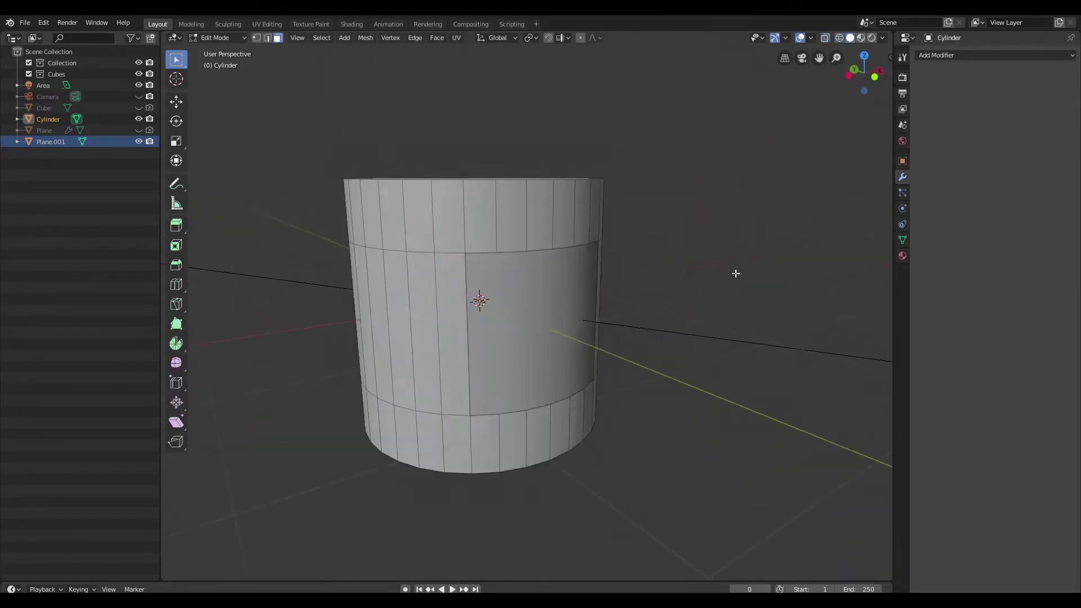
pyautogui.scroll(4, 763, 262)
pyautogui.scroll(-4, 721, 270)
pyautogui.press('Tab')
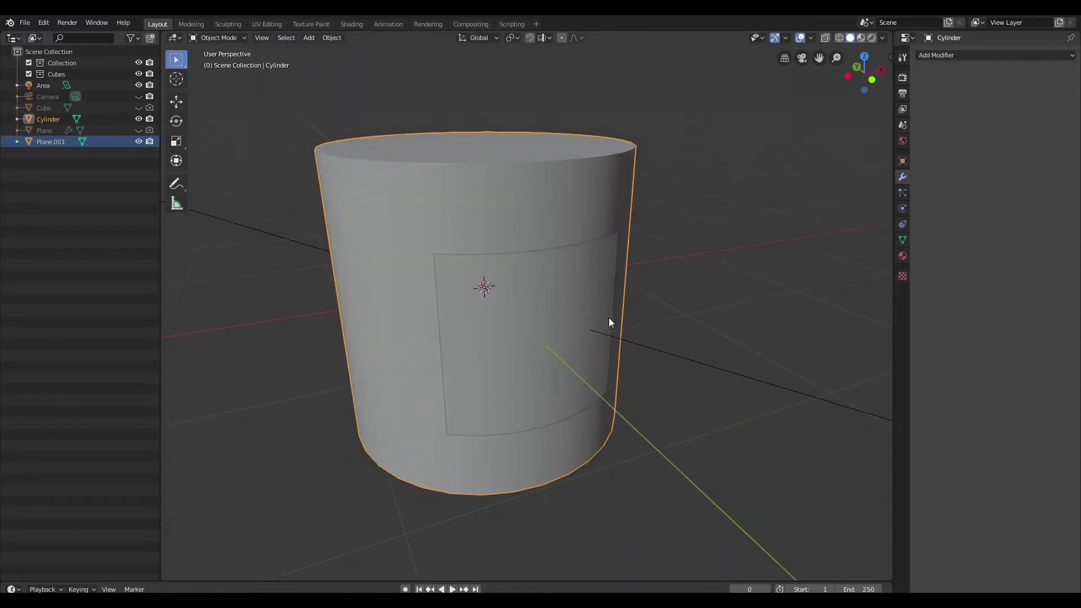
# - Select the cylinder and the decal plane together and join them into one object
pyautogui.moveTo(514, 169); pyautogui.dragTo(588, 300, button='middle')
pyautogui.keyDown('shift'); pyautogui.click(588, 301); pyautogui.keyUp('shift')
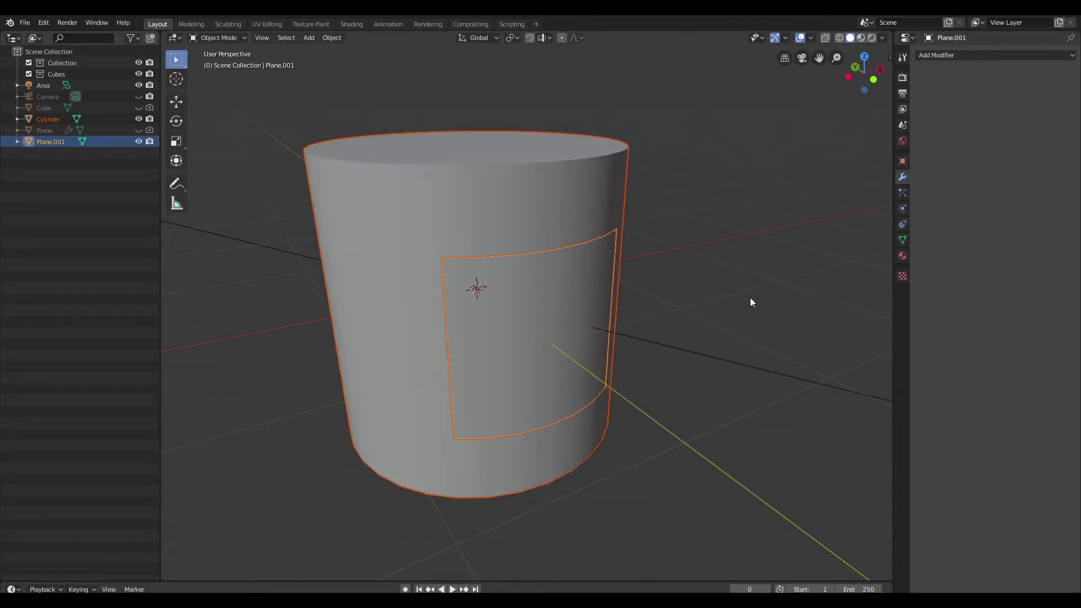
pyautogui.hotkey('ctrl', 'j')
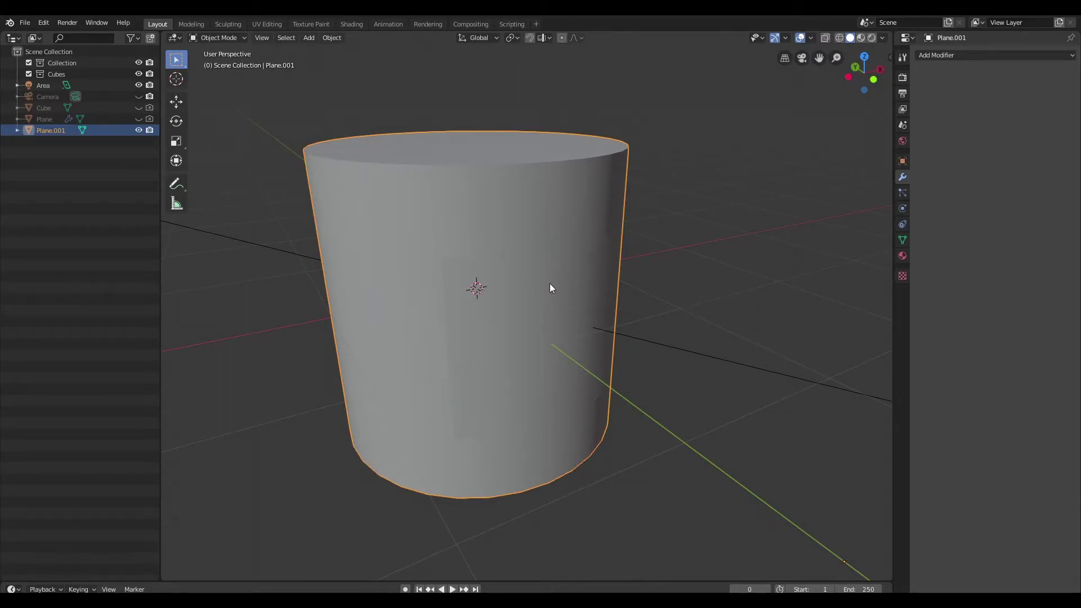
# - Edit the joined mesh in vertex mode and examine the vertices along the seam between decal and cylinder
pyautogui.press('Tab')
pyautogui.moveTo(656, 291)
pyautogui.mouseDown(button='middle')
pyautogui.moveTo(666, 294)
pyautogui.moveTo(656, 291)
pyautogui.mouseUp(button='middle')
pyautogui.keyDown('shift'); pyautogui.moveTo(498, 231); pyautogui.dragTo(567, 237, button='middle'); pyautogui.keyUp('shift')
pyautogui.scroll(2, 526, 239)
pyautogui.scroll(2, 601, 244)
pyautogui.scroll(-2, 490, 210)
pyautogui.press('1')
pyautogui.scroll(-3, 563, 211)
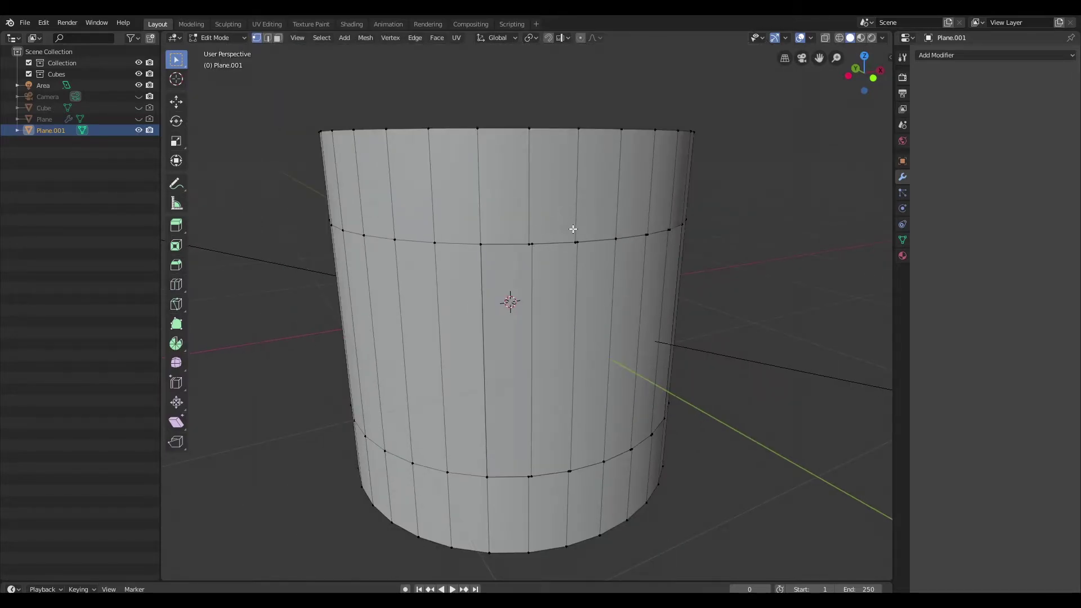
# - Try to merge the seam vertices by distance with a merge distance of 0.52 m, and undo the attempt
pyautogui.press('m')
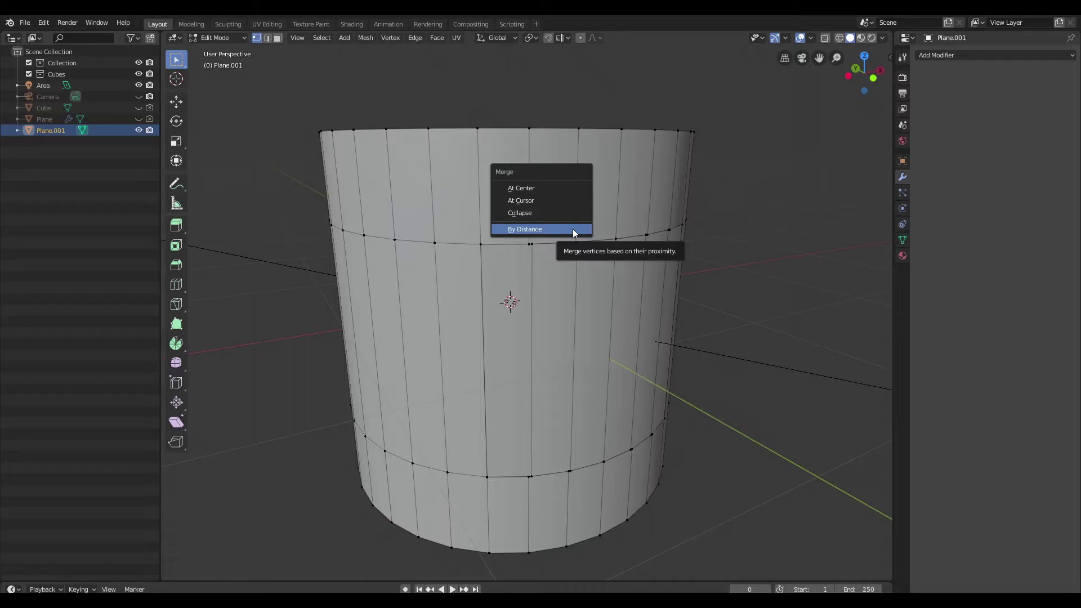
pyautogui.click(573, 228)
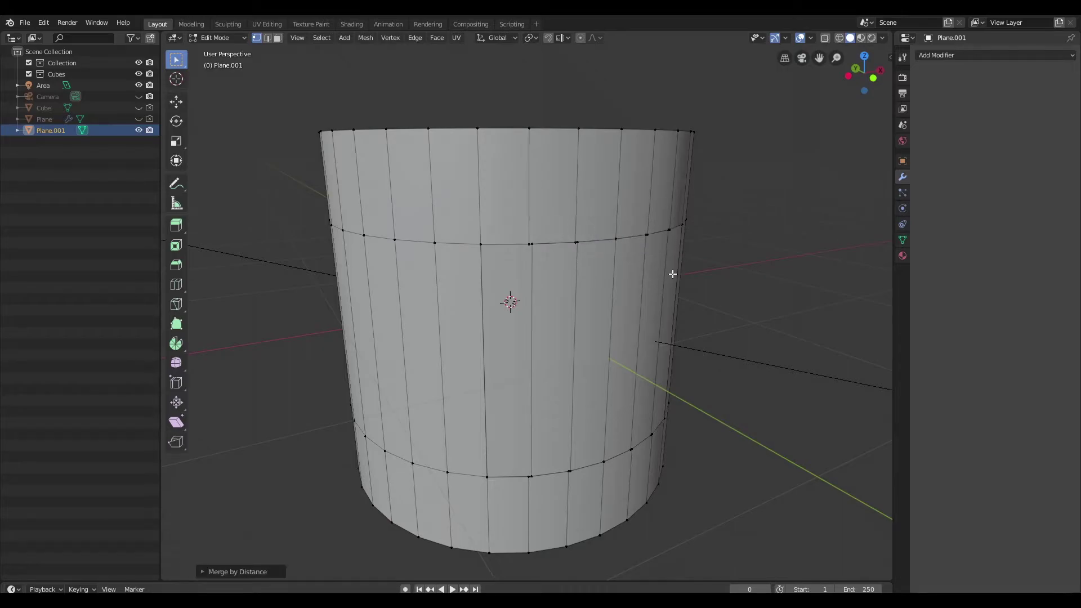
pyautogui.click(251, 571)
pyautogui.moveTo(291, 555); pyautogui.dragTo(343, 555)
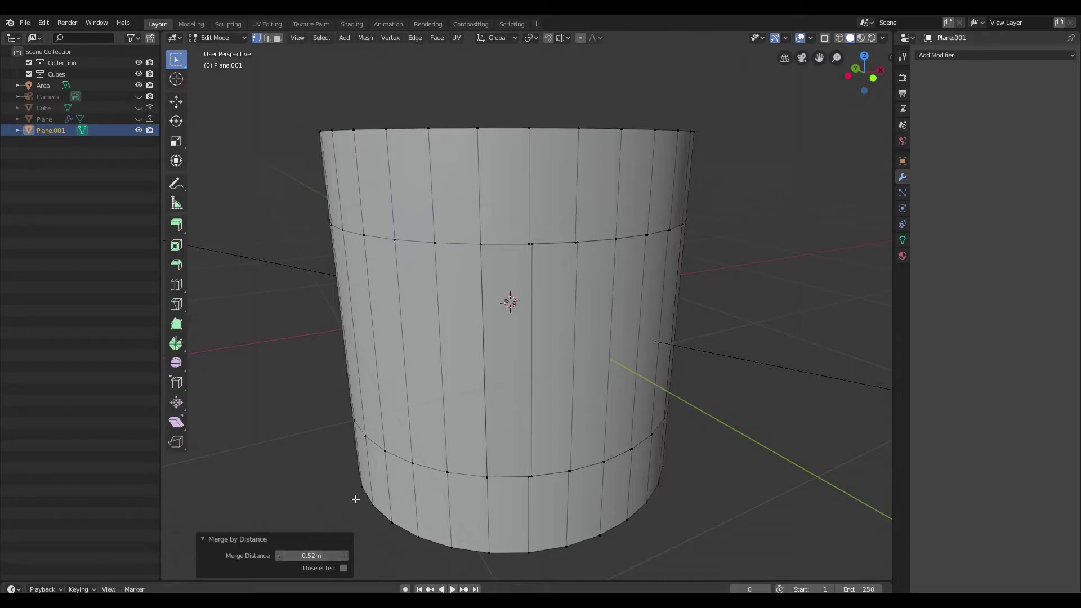
pyautogui.hotkey('ctrl', 'z')
# - Select the whole mesh and merge its vertices by distance with a merge distance of 0.0471 m
pyautogui.press('a')
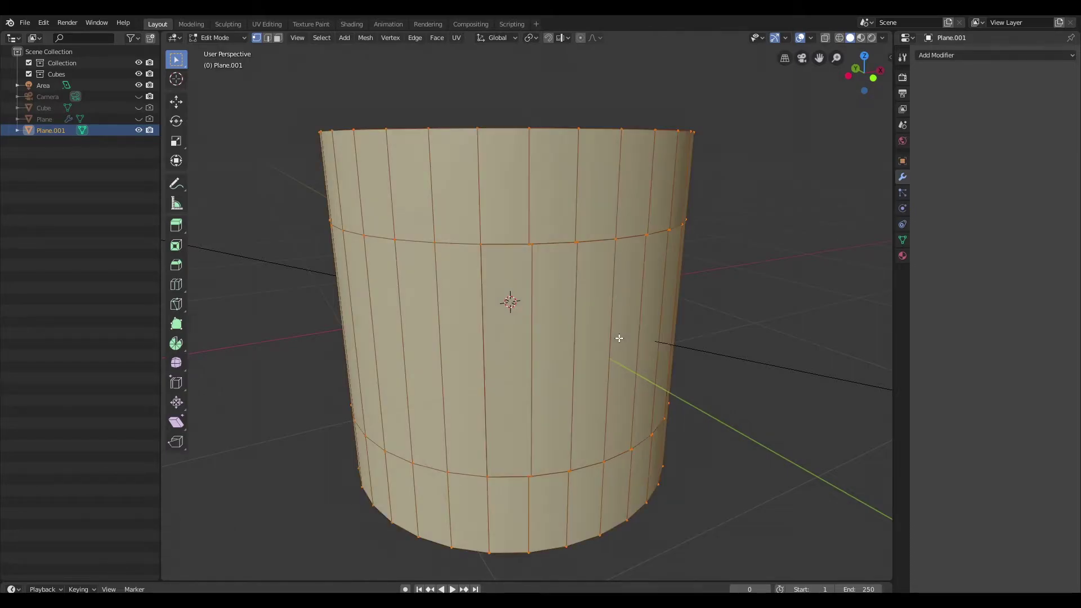
pyautogui.press('m')
pyautogui.click(704, 310)
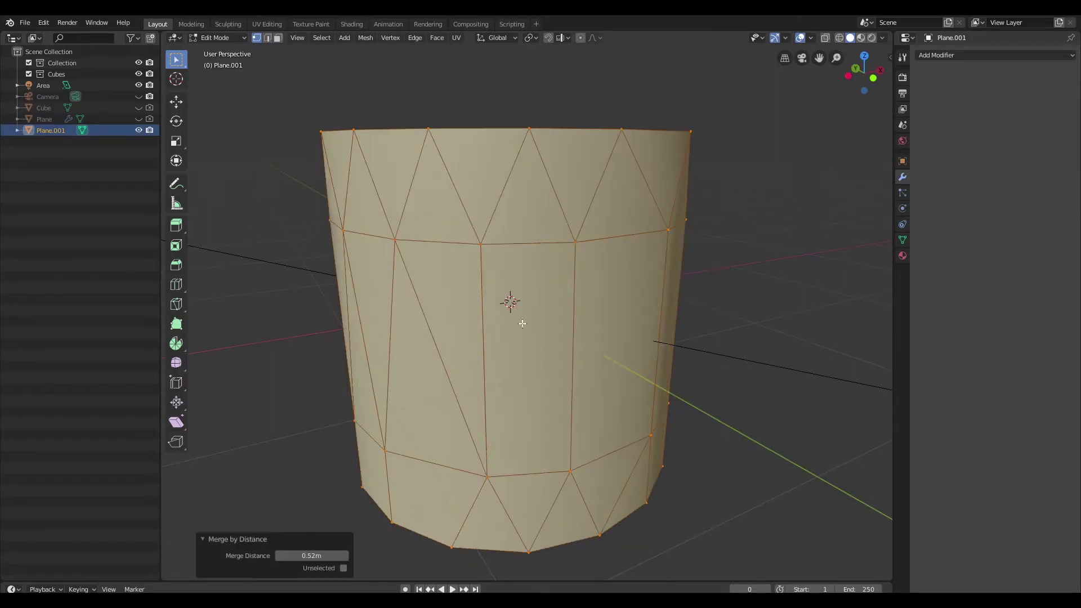
pyautogui.moveTo(312, 556); pyautogui.dragTo(288, 556)
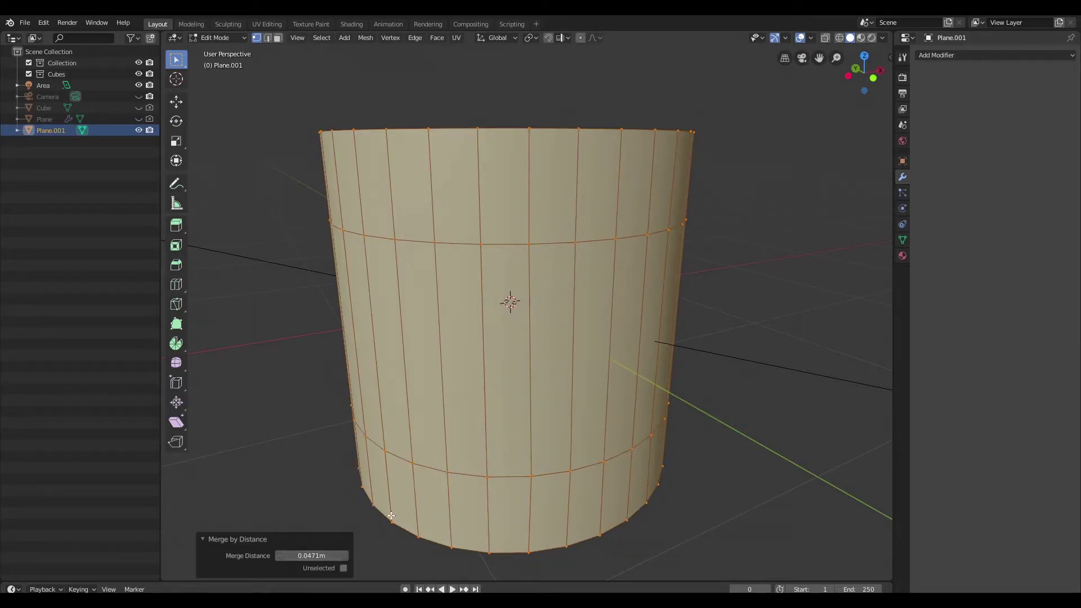
pyautogui.scroll(-2, 738, 278)
pyautogui.scroll(2, 681, 295)
pyautogui.moveTo(738, 278); pyautogui.dragTo(668, 287, button='middle')
pyautogui.scroll(-3, 691, 299)
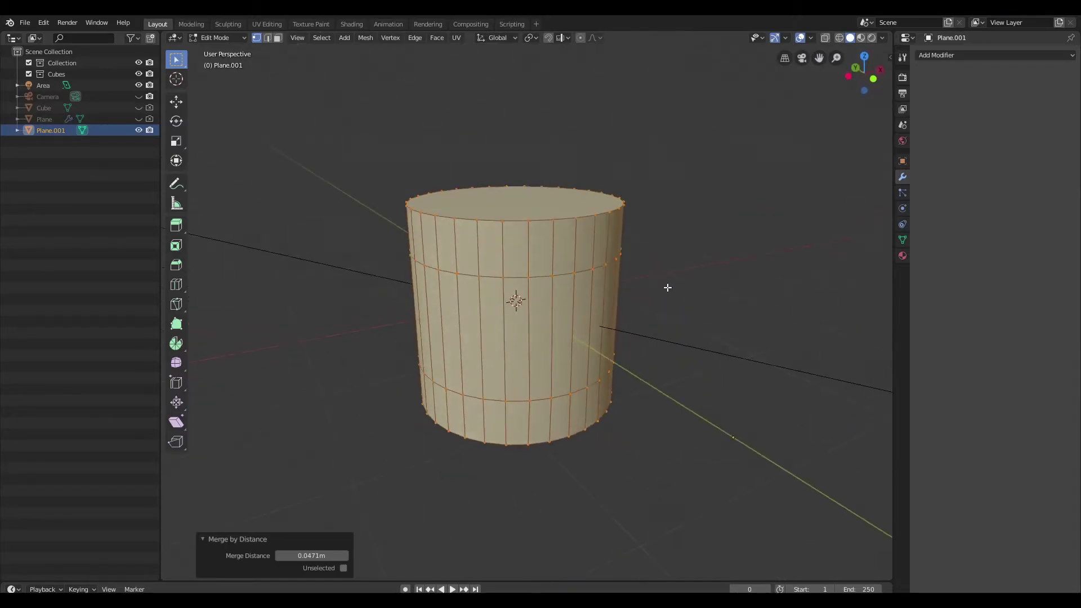
# - Deselect the merged mesh and show the cylinder in Object Mode in the Shading workspace
pyautogui.scroll(2, 667, 287)
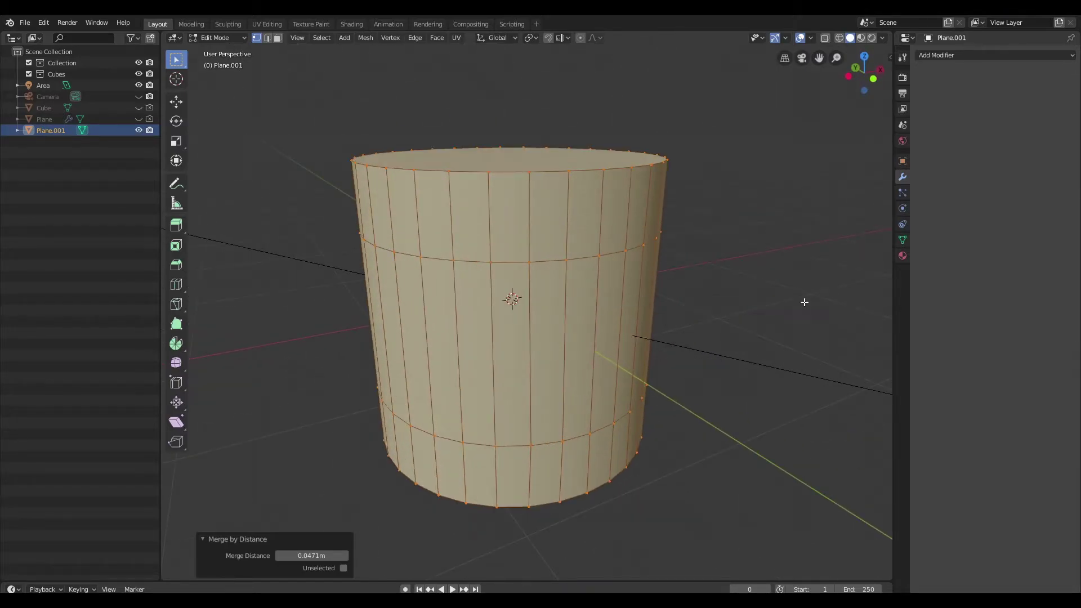
pyautogui.click(774, 244)
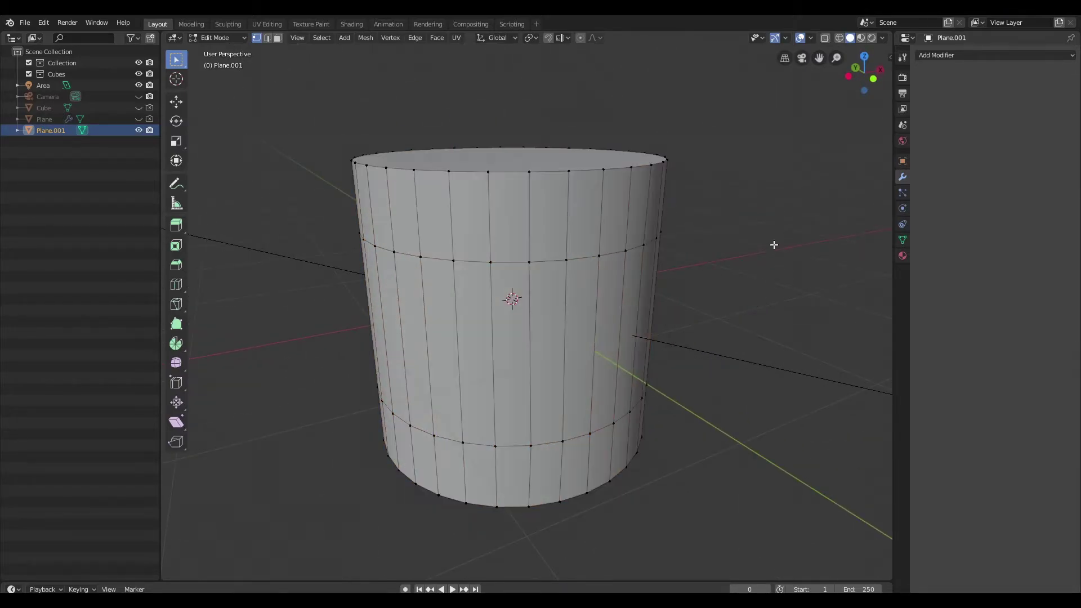
pyautogui.click(351, 24)
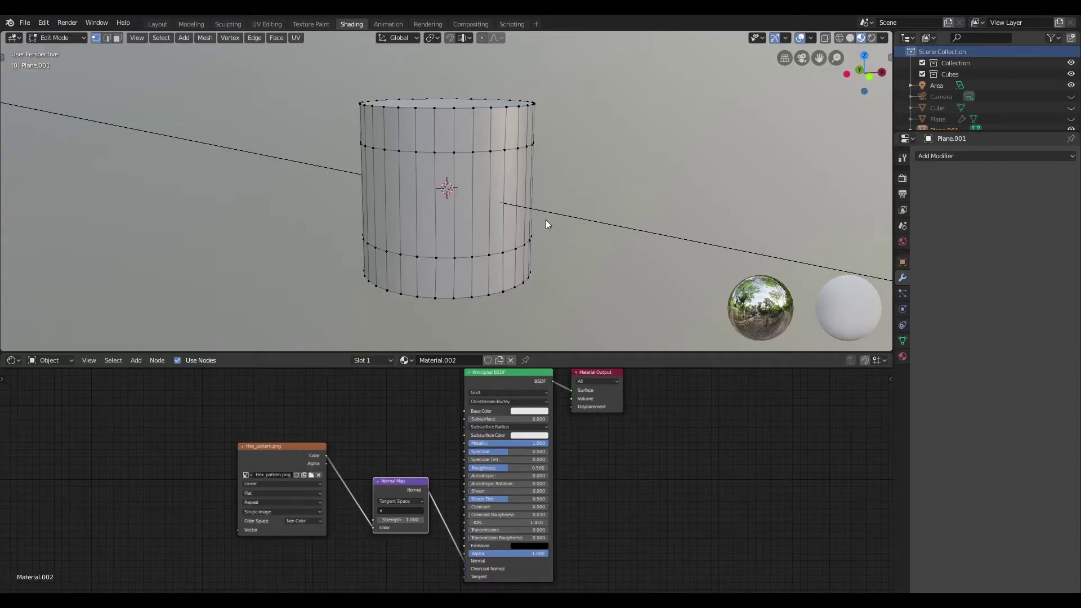
pyautogui.press('z')
pyautogui.press('z')
pyautogui.click(587, 258)
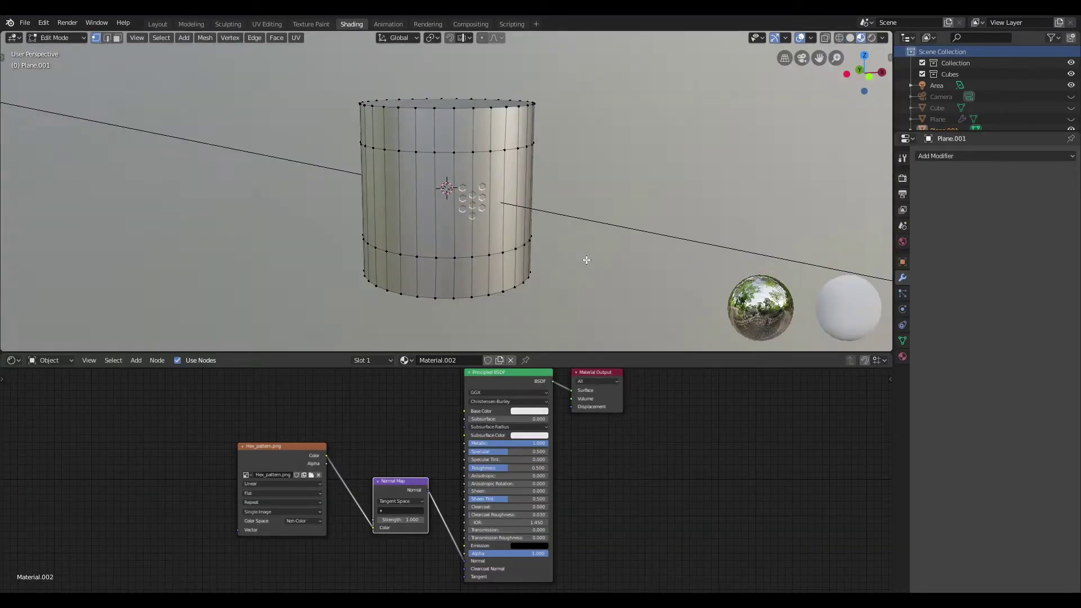
pyautogui.scroll(8, 604, 178)
pyautogui.press('Tab')
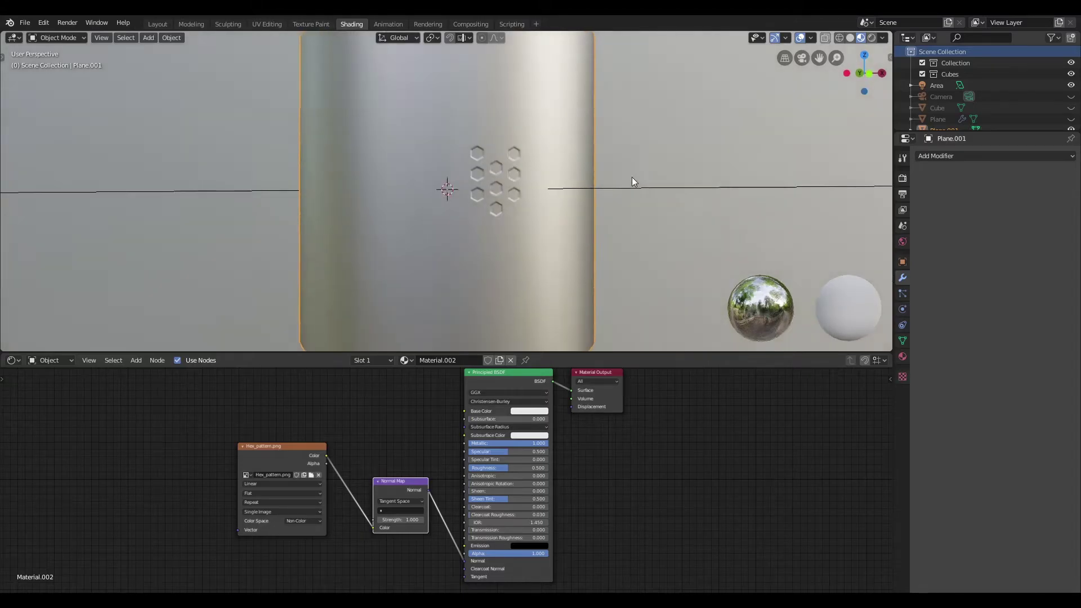
# - Examine how the hex decal blends into the cylinder's surface from several angles, along with its Normal Map node
pyautogui.scroll(-3, 582, 177)
pyautogui.moveTo(527, 170); pyautogui.dragTo(510, 128, button='middle')
pyautogui.scroll(2, 569, 186)
pyautogui.scroll(-2, 573, 186)
pyautogui.scroll(-5, 510, 129)
pyautogui.scroll(4, 532, 157)
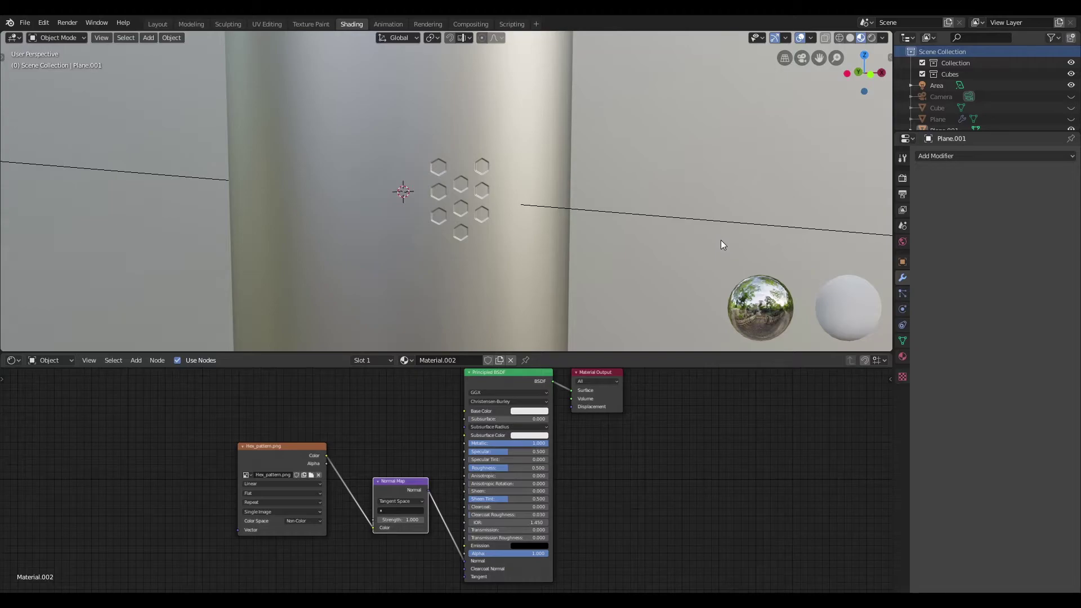
pyautogui.scroll(2, 418, 450)
pyautogui.moveTo(415, 457); pyautogui.dragTo(415, 435, button='middle')
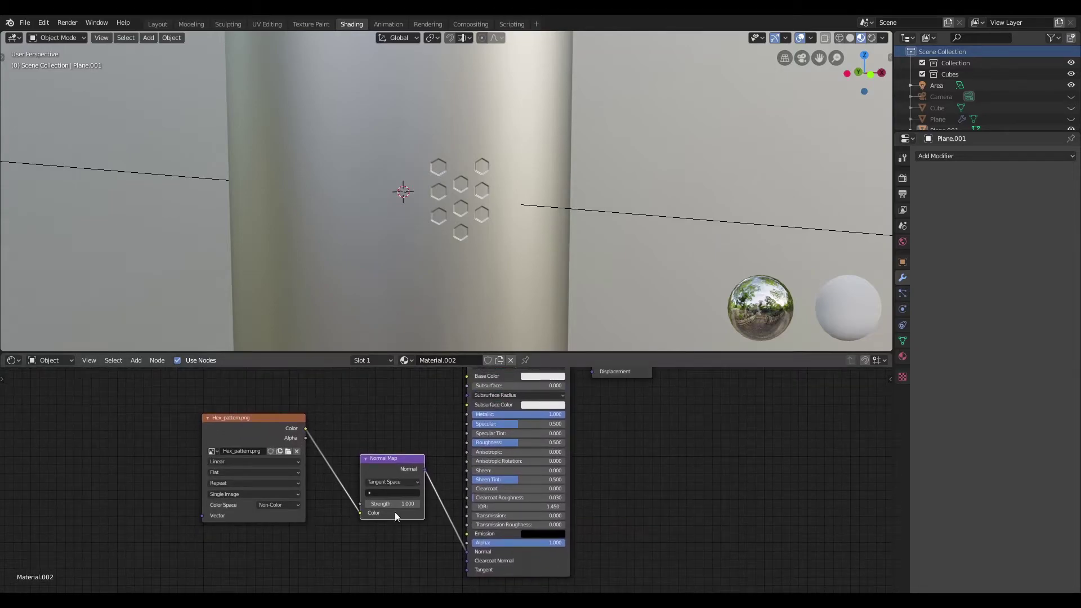
pyautogui.moveTo(483, 225)
pyautogui.mouseDown(button='middle')
pyautogui.moveTo(506, 225)
pyautogui.moveTo(482, 228)
pyautogui.mouseUp(button='middle')
pyautogui.scroll(2, 482, 230)
pyautogui.scroll(-2, 488, 230)
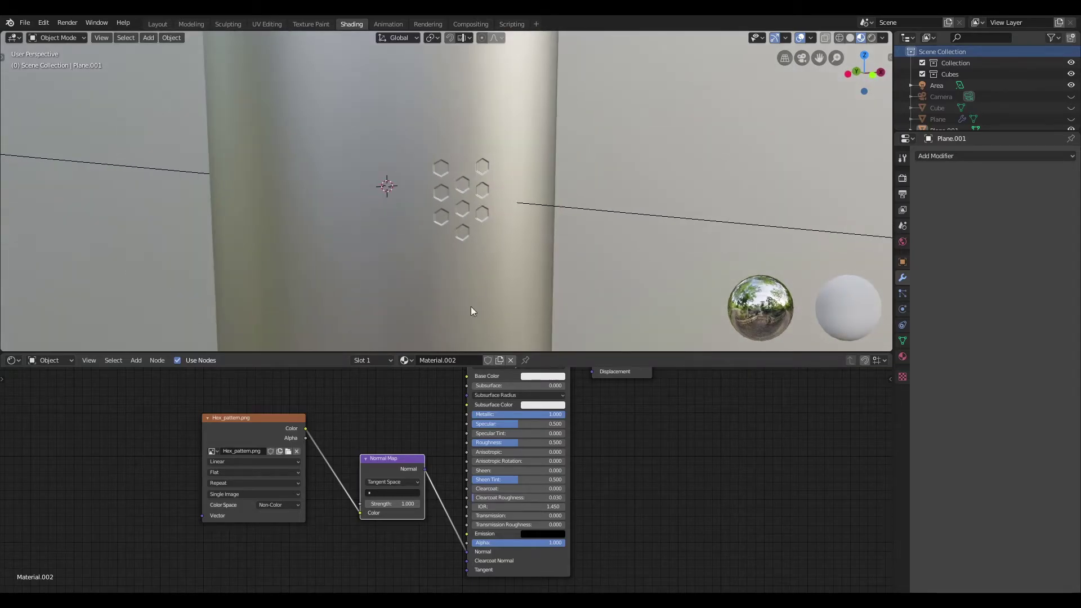
# - Set the hex decal material's Normal Map strength to 2.230
pyautogui.moveTo(392, 504)
pyautogui.mouseDown()
pyautogui.moveTo(417, 505)
pyautogui.moveTo(347, 504)
pyautogui.moveTo(403, 504)
pyautogui.mouseUp()
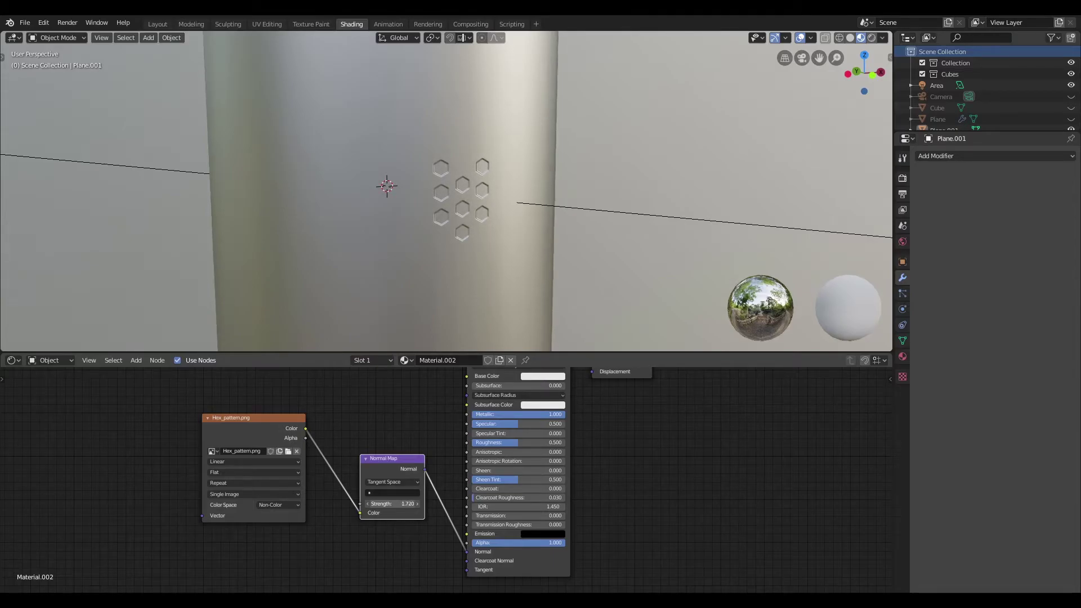
pyautogui.moveTo(394, 504); pyautogui.dragTo(404, 504)
pyautogui.moveTo(580, 180); pyautogui.dragTo(487, 188, button='middle')
pyautogui.moveTo(617, 186); pyautogui.dragTo(589, 169, button='middle')
pyautogui.scroll(-1, 1029, 100)
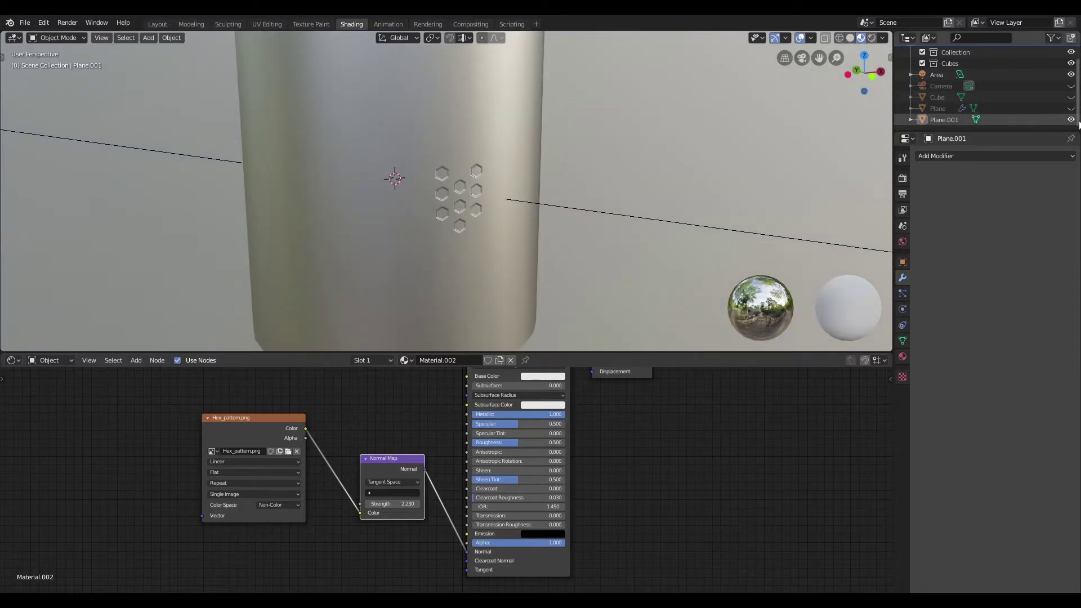
# - Unhide the Cube and the vent Plane, and hide the merged cylinder Plane.001
pyautogui.click(1071, 96)
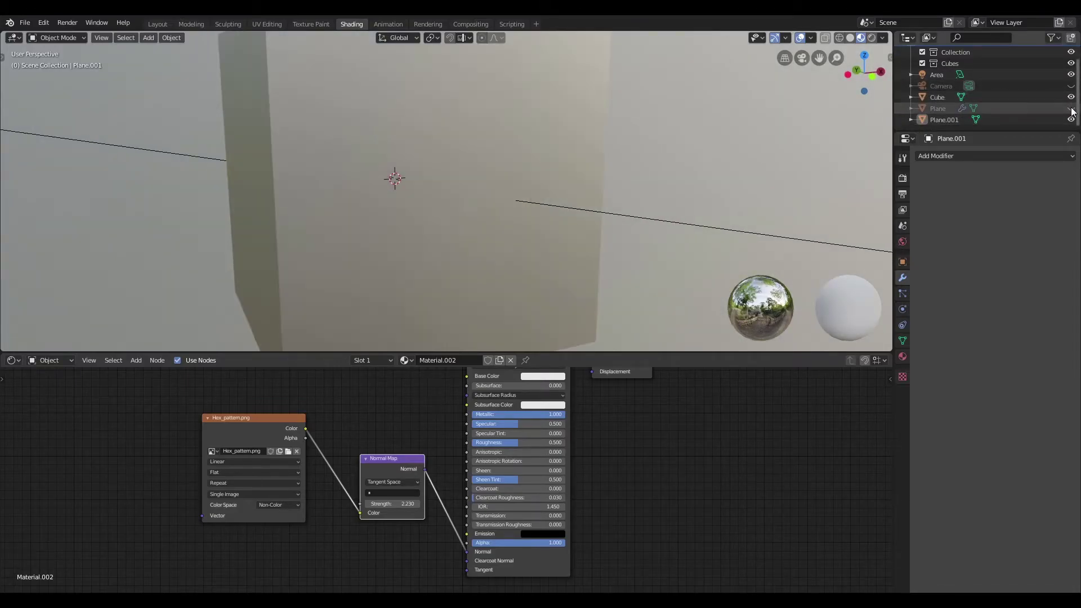
pyautogui.click(1072, 108)
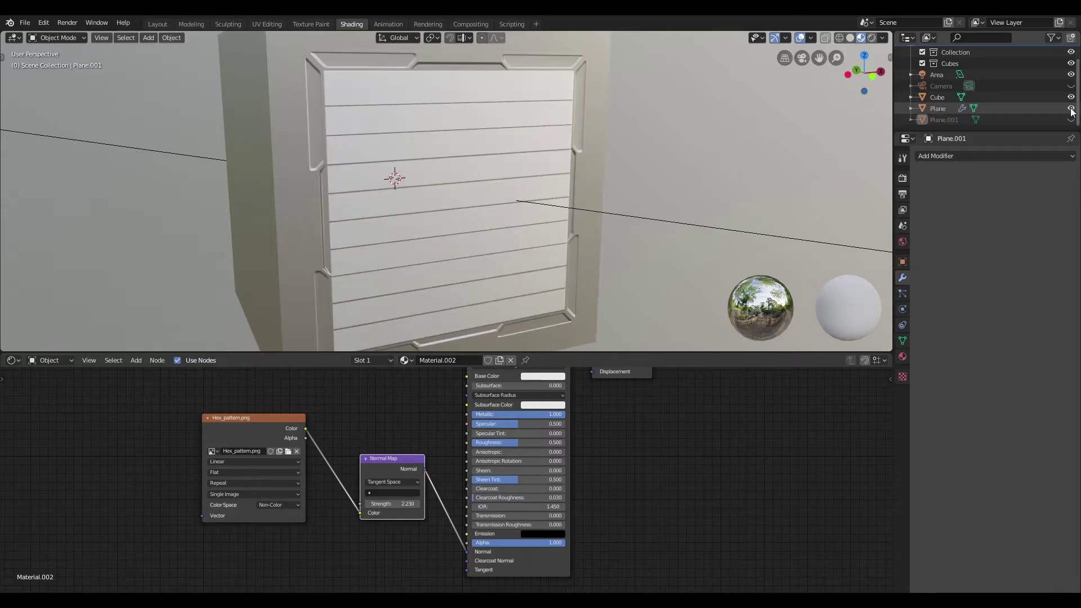
pyautogui.click(1071, 119)
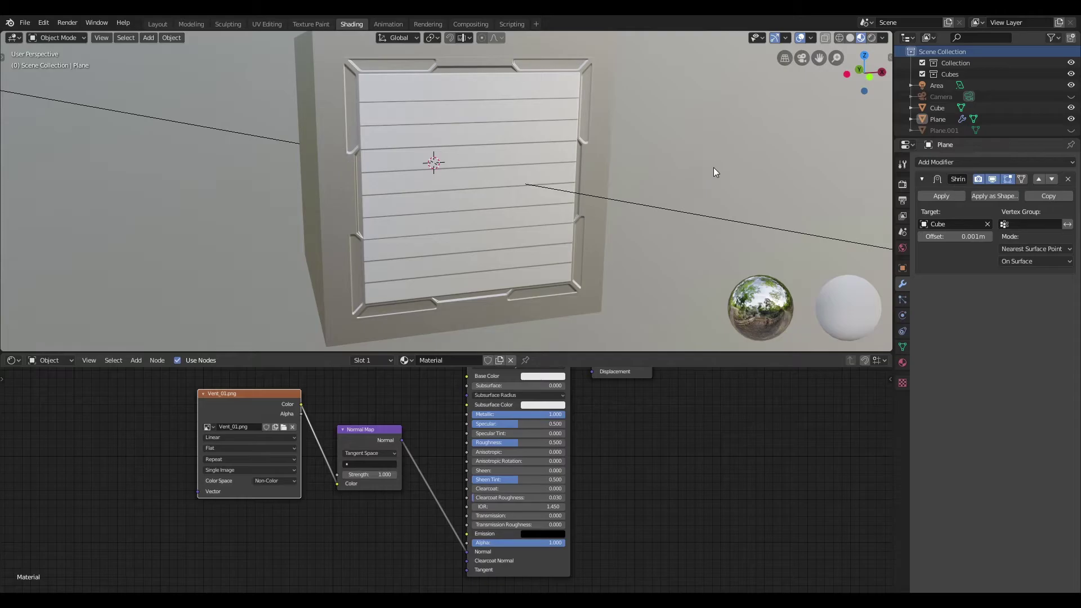
pyautogui.scroll(-3, 653, 151)
pyautogui.moveTo(649, 150); pyautogui.dragTo(607, 153, button='middle')
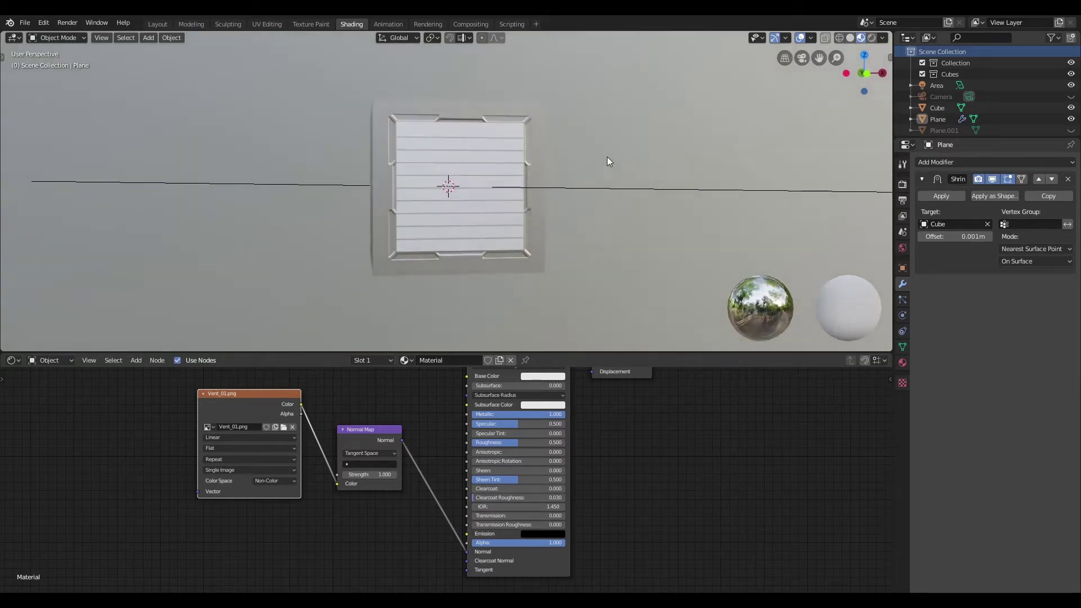
# - Select the vent plane, turn off its Shrinkwrap modifier's viewport display, and view it from the front
pyautogui.click(514, 177)
pyautogui.scroll(4, 580, 186)
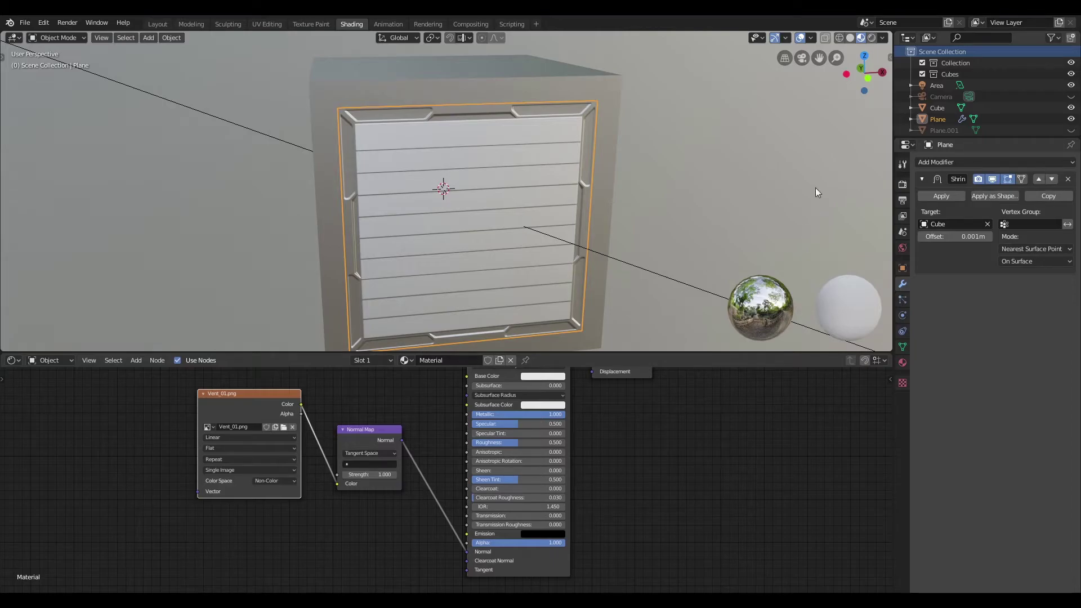
pyautogui.click(993, 179)
pyautogui.moveTo(741, 174); pyautogui.dragTo(697, 160, button='middle')
pyautogui.press('`')
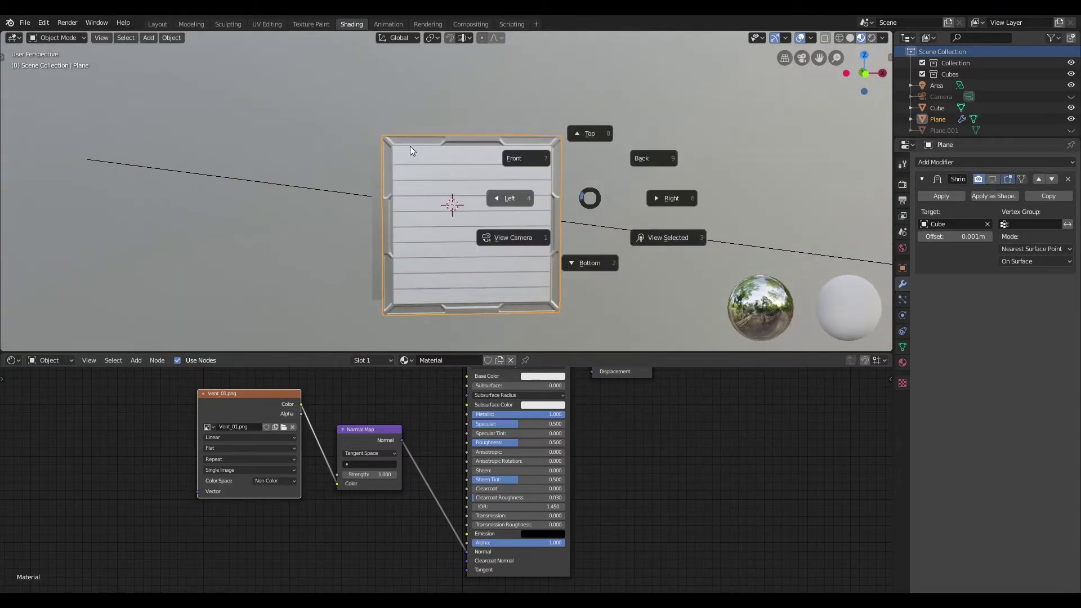
pyautogui.click(512, 154)
pyautogui.scroll(1, 537, 157)
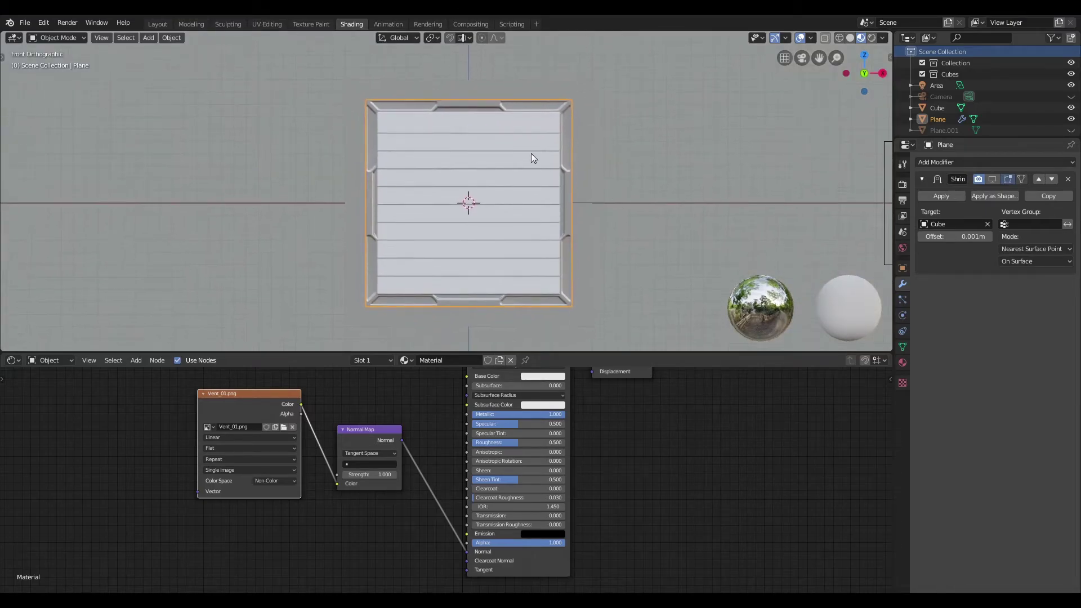
# - Add a centred horizontal loop cut to the vent plane and bevel it out to the frame's upper and lower inner edges
pyautogui.press('Tab')
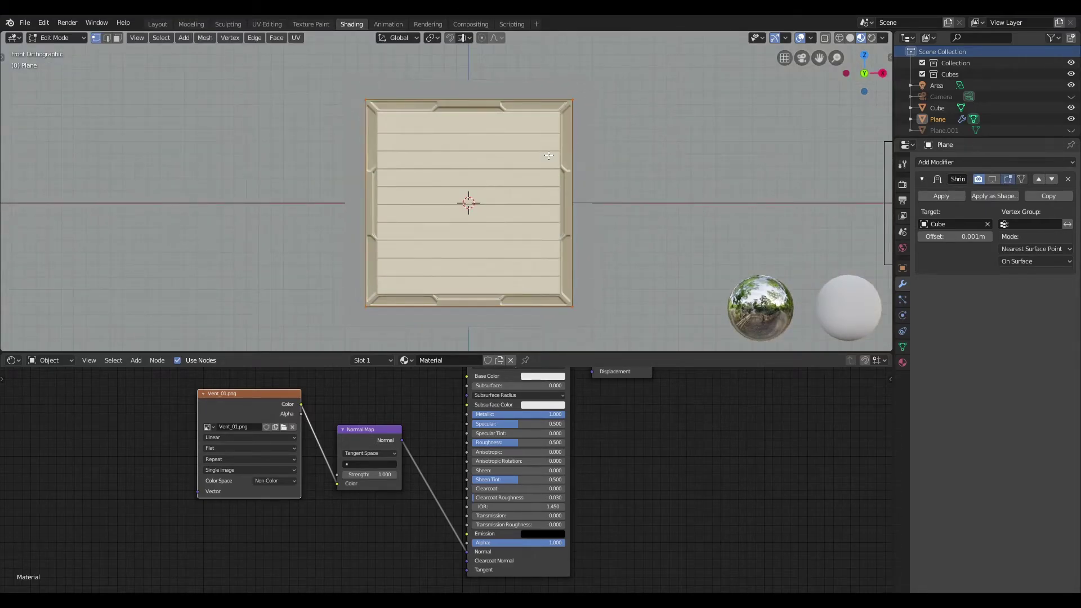
pyautogui.hotkey('ctrl', 'r')
pyautogui.click(563, 194)
pyautogui.rightClick(563, 195)
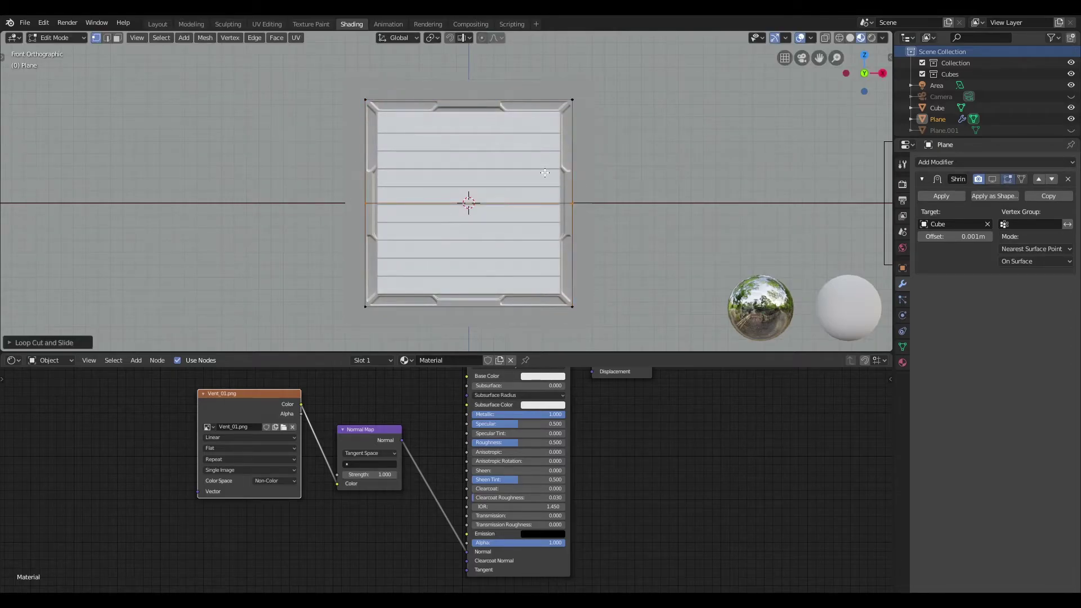
pyautogui.hotkey('ctrl', 'b')
pyautogui.click(640, 145)
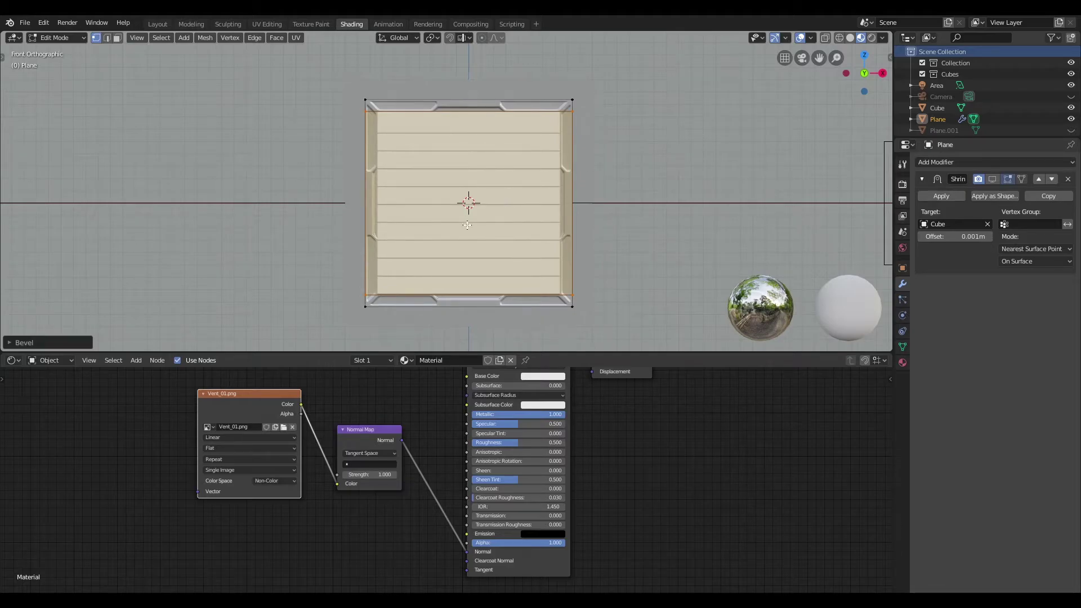
# - Add centred vertical loop cuts to the vent plane and bevel them out to the frame's side inner edges
pyautogui.hotkey('ctrl', 'r')
pyautogui.click(481, 295)
pyautogui.rightClick(481, 296)
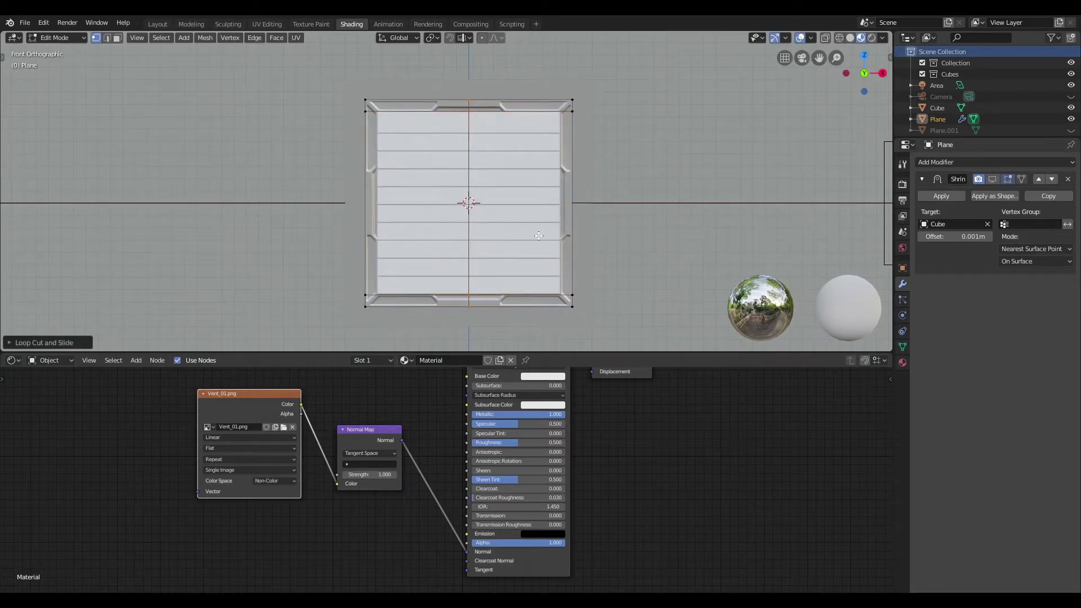
pyautogui.hotkey('ctrl', 'b')
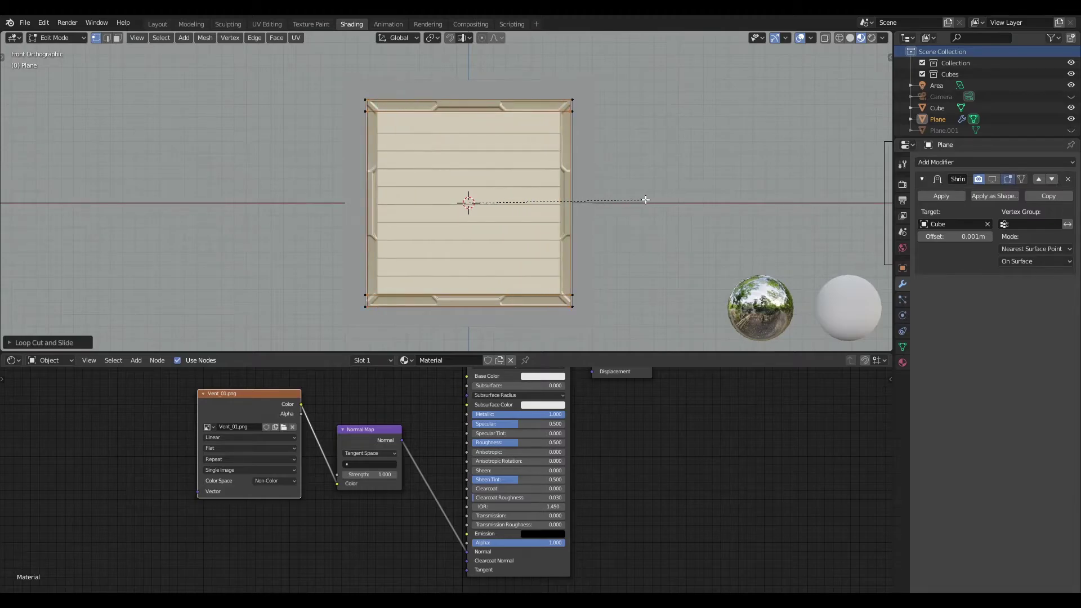
pyautogui.click(634, 200)
pyautogui.moveTo(634, 200); pyautogui.dragTo(690, 146, button='middle')
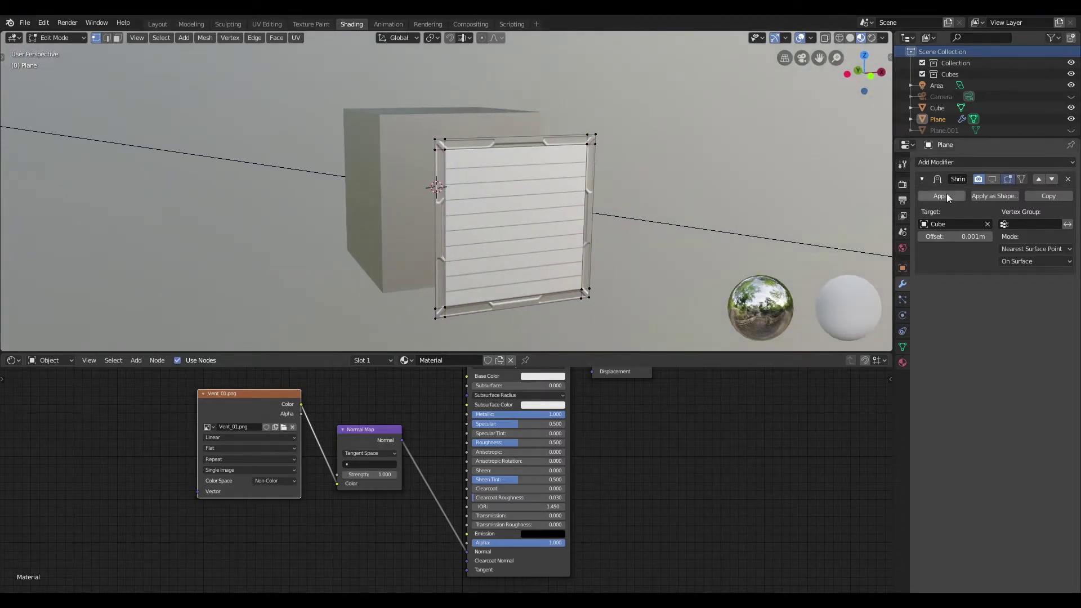
# - Turn the Shrinkwrap modifier's viewport display back on, return to Object Mode, and deselect the vent plane
pyautogui.click(992, 179)
pyautogui.press('Tab')
pyautogui.scroll(3, 631, 166)
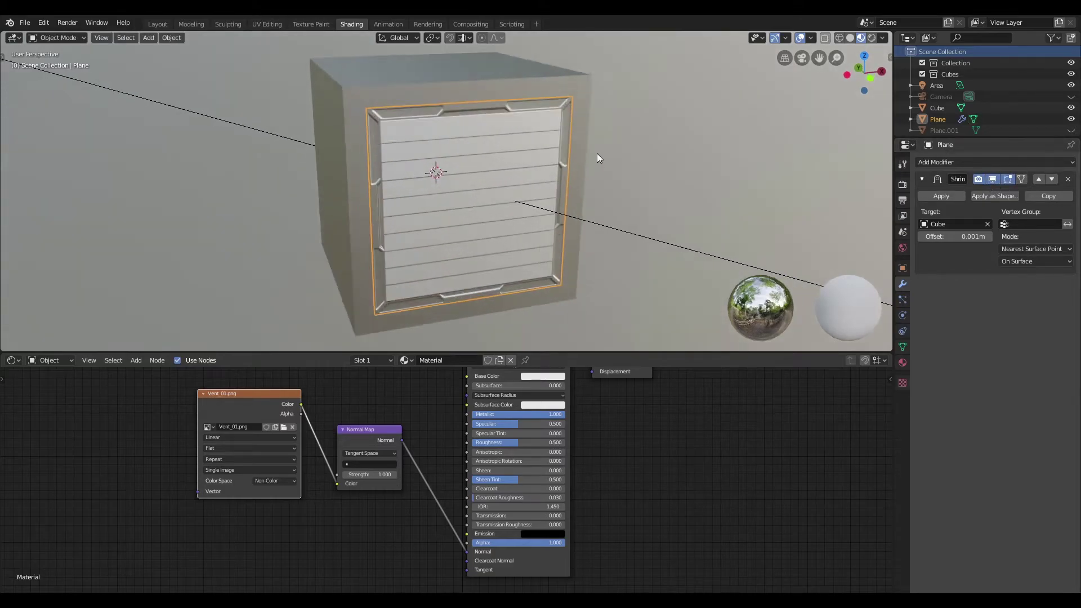
pyautogui.scroll(1, 663, 173)
pyautogui.moveTo(664, 172); pyautogui.dragTo(778, 178, button='middle')
pyautogui.click(682, 190)
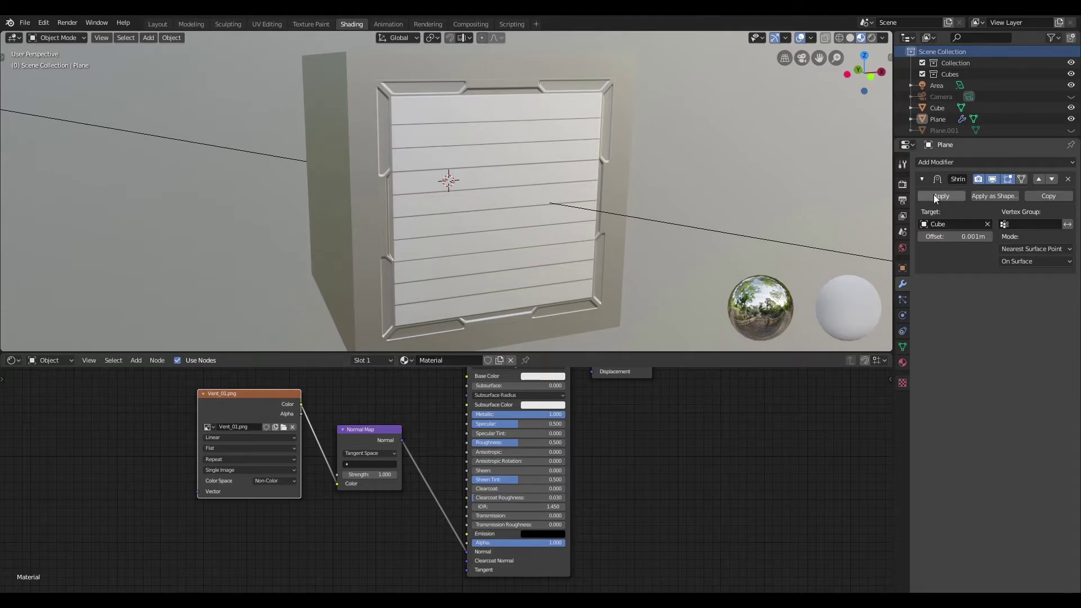
# - Apply the Shrinkwrap modifier to the vent plane and select the plane on the cube's face
pyautogui.moveTo(817, 200); pyautogui.dragTo(700, 122, button='middle')
pyautogui.press('`')
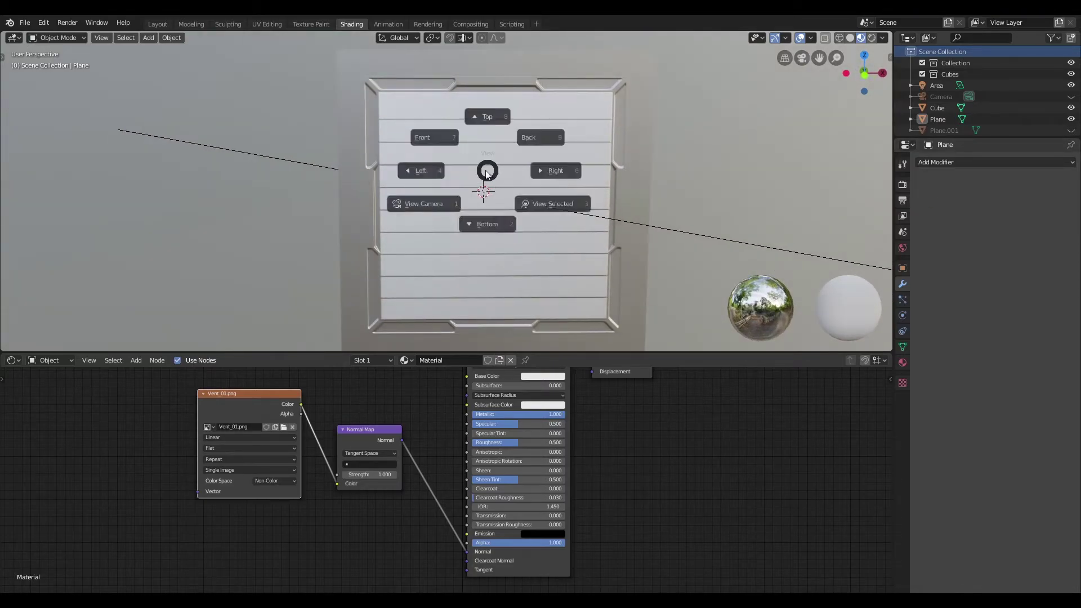
pyautogui.click(485, 155)
pyautogui.moveTo(609, 242); pyautogui.dragTo(620, 157, button='middle')
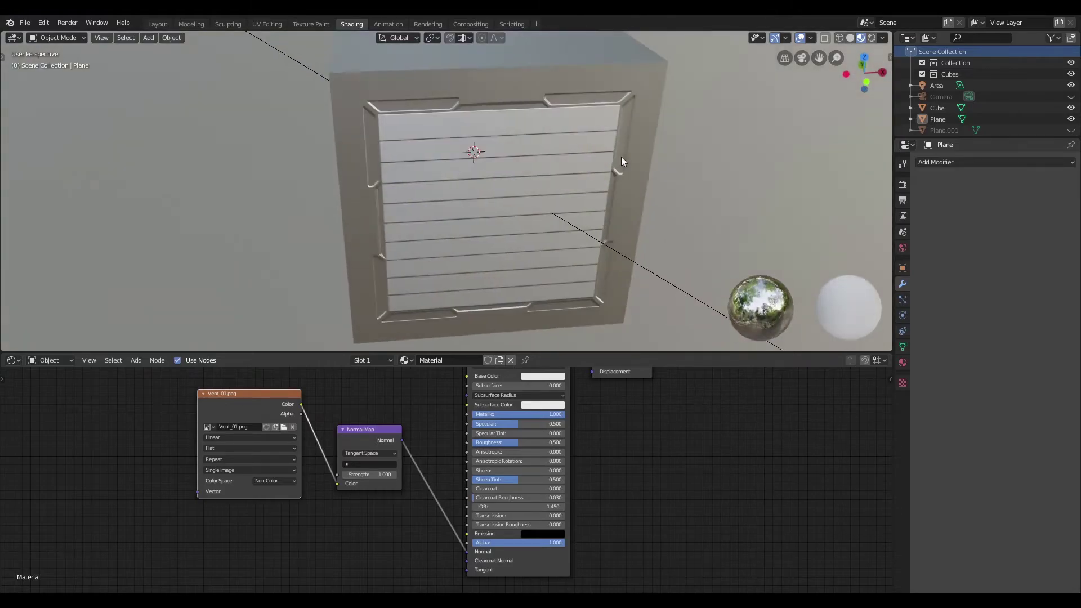
pyautogui.moveTo(550, 173); pyautogui.dragTo(583, 213, button='middle')
pyautogui.click(584, 213)
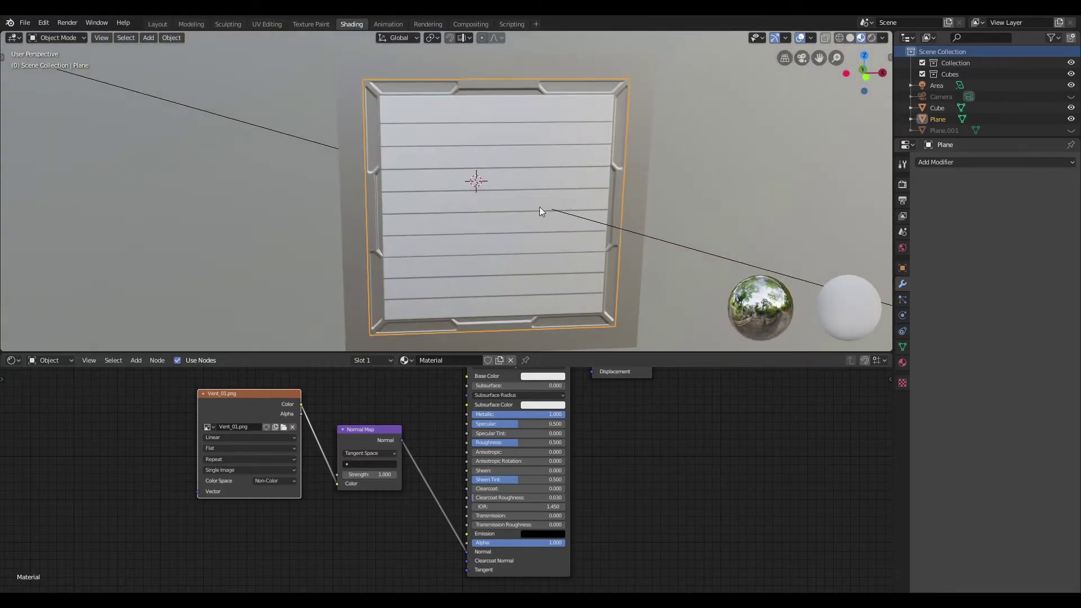
pyautogui.press('`')
pyautogui.click(434, 150)
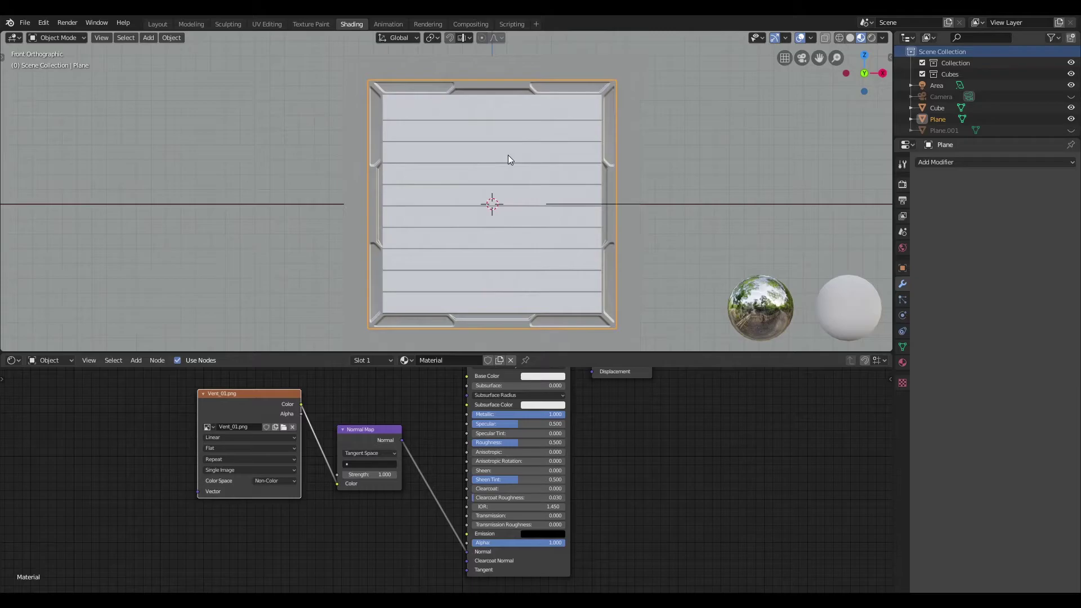
pyautogui.moveTo(505, 158); pyautogui.dragTo(626, 185, button='middle')
# - Extrude all vent plane faces except the central slatted one outward by 0.1 m to raise the frame, and return to Object Mode
pyautogui.press('Tab')
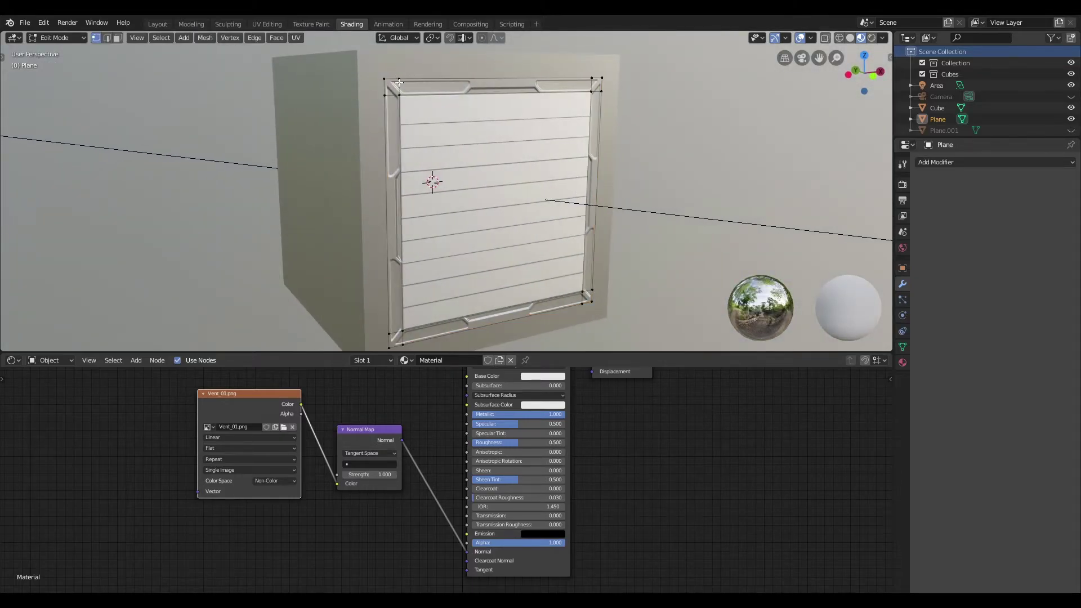
pyautogui.press('3')
pyautogui.click(540, 267)
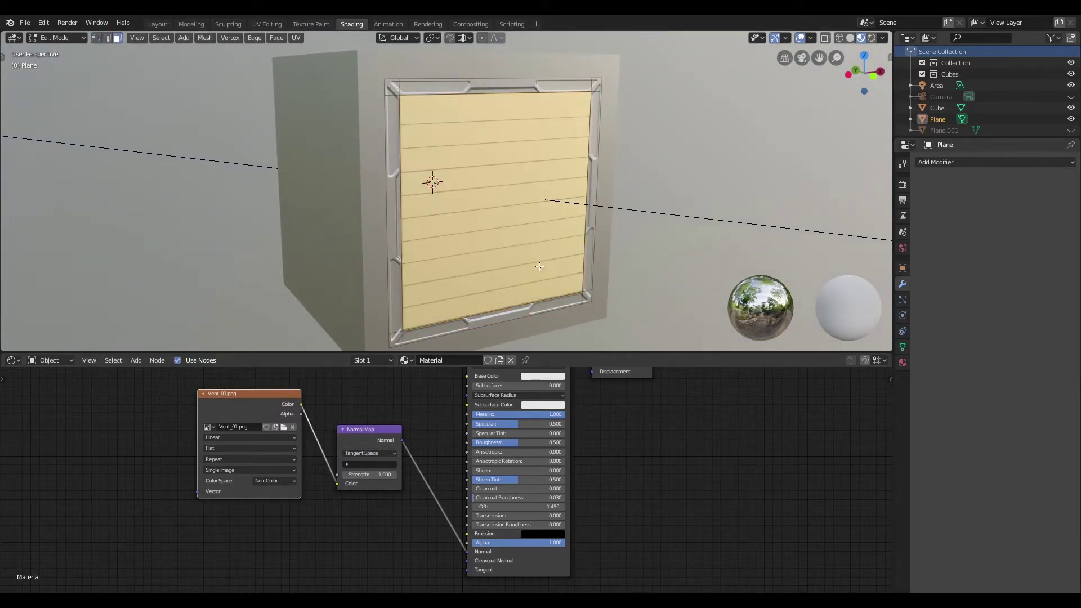
pyautogui.hotkey('ctrl', 'i')
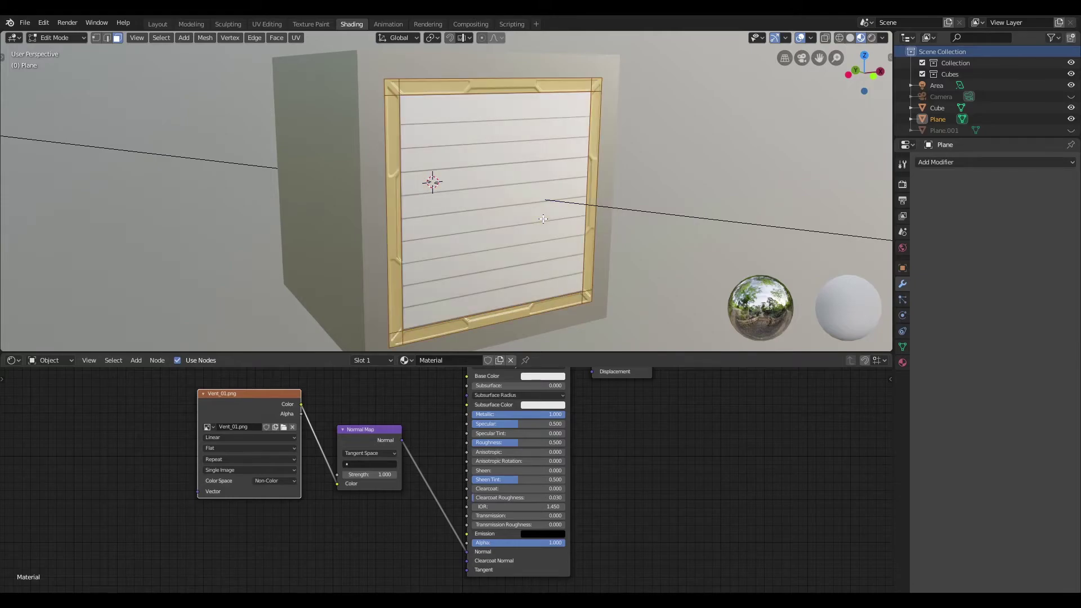
pyautogui.moveTo(516, 162); pyautogui.dragTo(549, 120, button='middle')
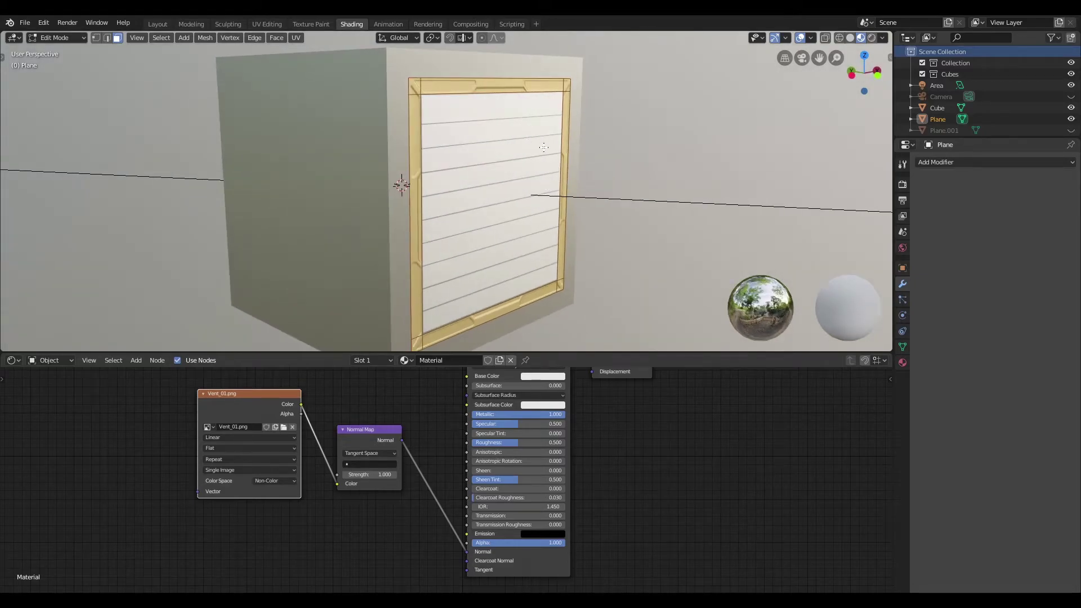
pyautogui.press('e')
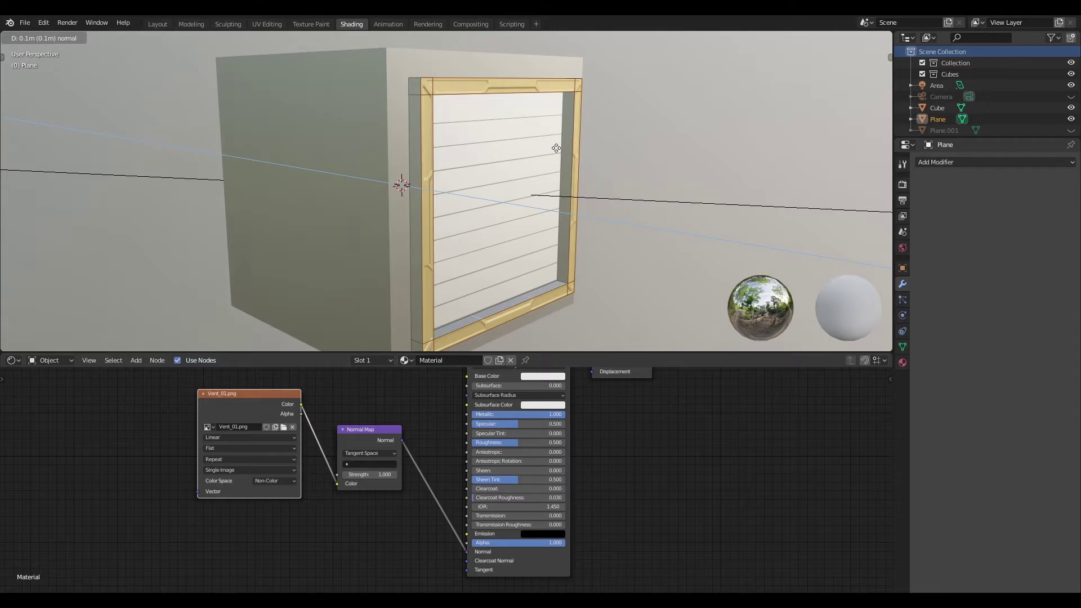
pyautogui.click(556, 148)
pyautogui.press('Tab')
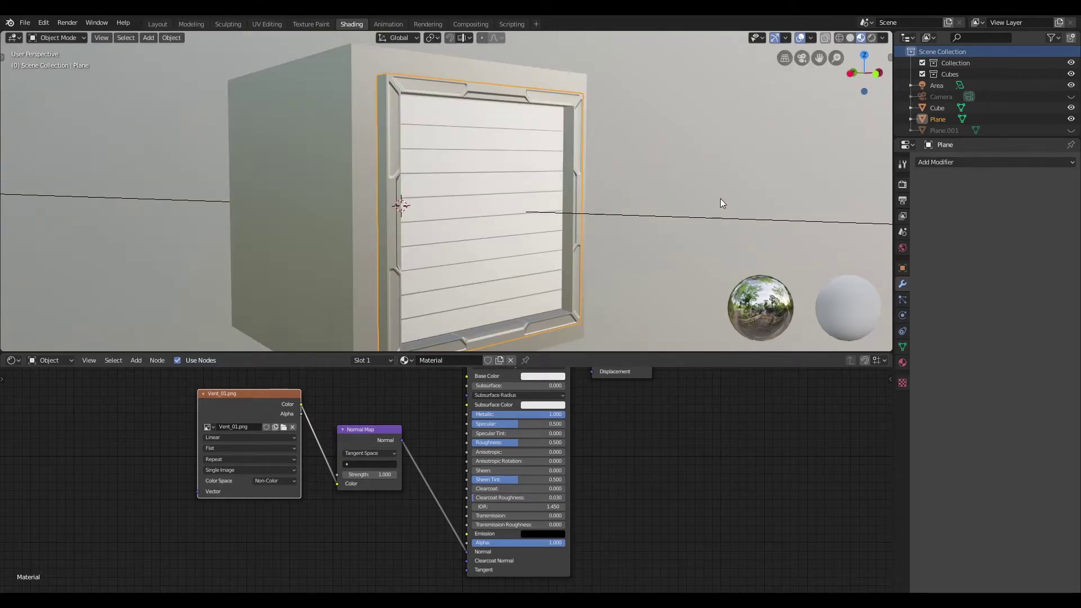
pyautogui.moveTo(735, 191); pyautogui.dragTo(685, 182, button='middle')
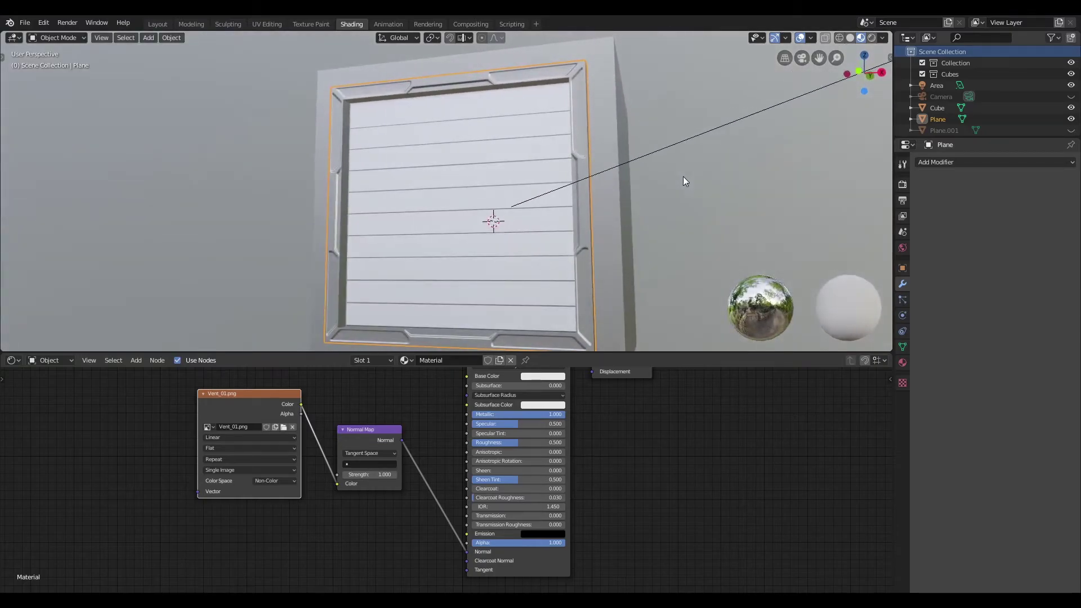
# - Deselect the vent plane and examine its raised frame from several angles under differently rotated viewport environment lighting
pyautogui.click(650, 147)
pyautogui.scroll(-1, 650, 146)
pyautogui.moveTo(650, 146)
pyautogui.mouseDown(button='middle')
pyautogui.moveTo(681, 148)
pyautogui.moveTo(645, 152)
pyautogui.mouseUp(button='middle')
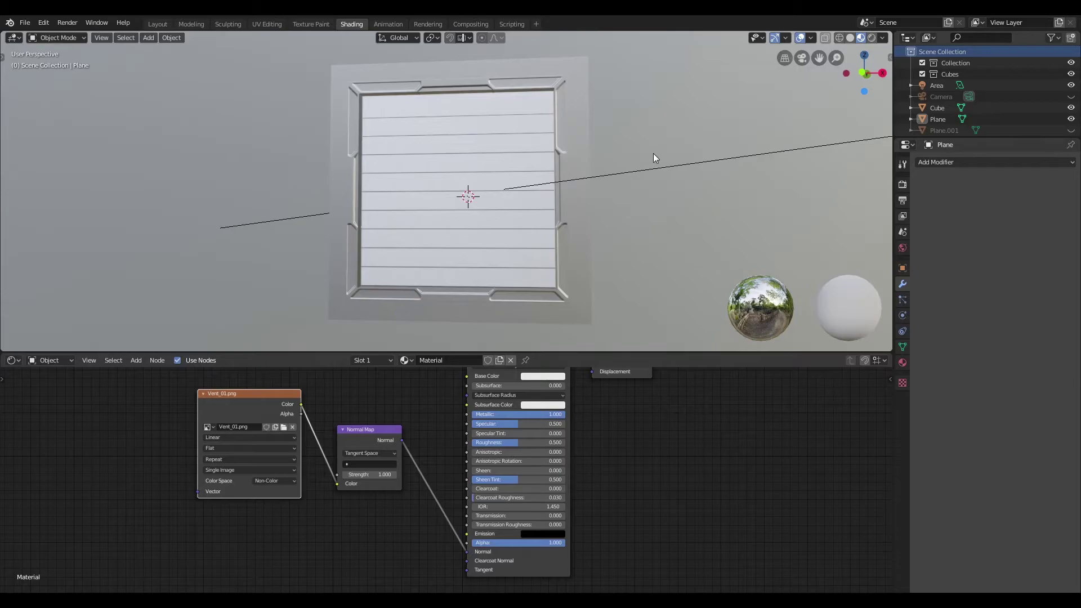
pyautogui.moveTo(678, 174); pyautogui.dragTo(797, 113, button='middle')
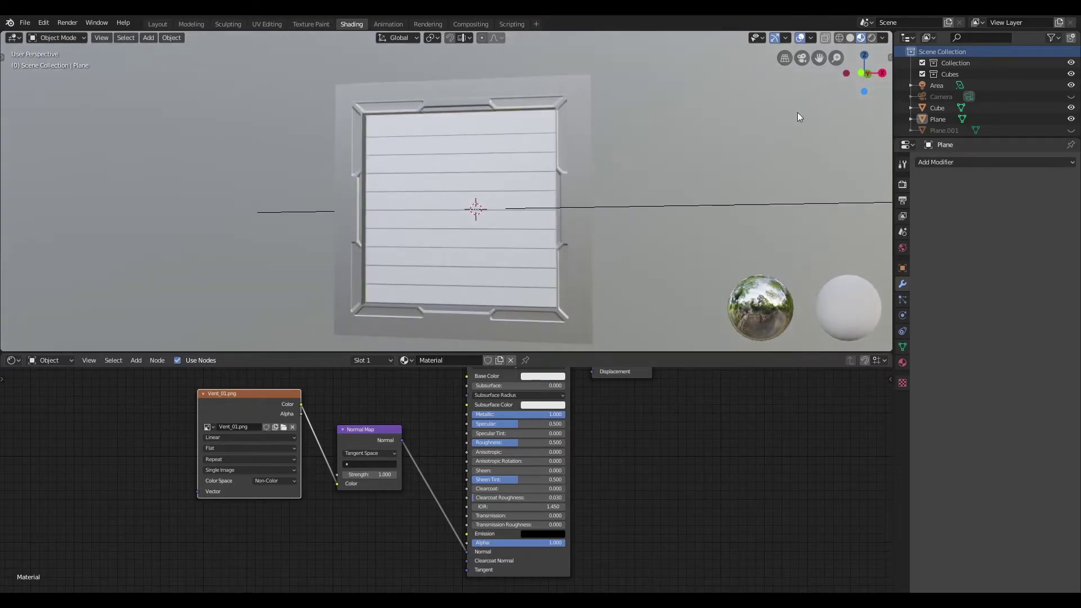
pyautogui.click(882, 37)
pyautogui.moveTo(845, 162); pyautogui.dragTo(867, 161)
pyautogui.moveTo(552, 210)
pyautogui.mouseDown(button='middle')
pyautogui.moveTo(633, 214)
pyautogui.moveTo(653, 205)
pyautogui.moveTo(633, 218)
pyautogui.mouseUp(button='middle')
pyautogui.scroll(5, 653, 212)
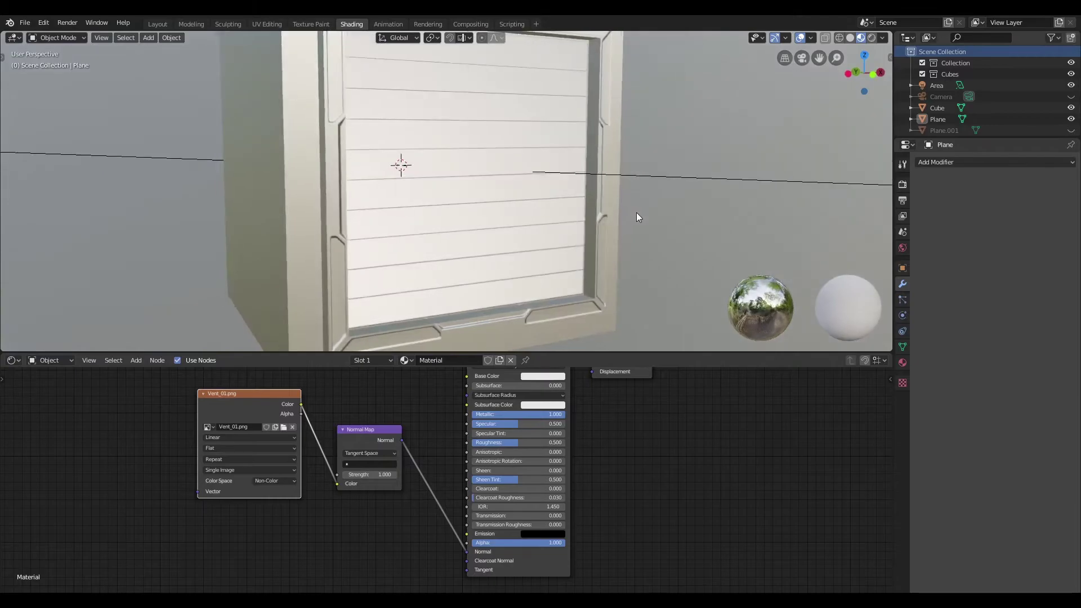
pyautogui.scroll(2, 711, 169)
pyautogui.click(882, 37)
pyautogui.moveTo(867, 159); pyautogui.dragTo(892, 159)
pyautogui.scroll(-4, 662, 225)
pyautogui.moveTo(662, 225)
pyautogui.mouseDown(button='middle')
pyautogui.moveTo(712, 170)
pyautogui.moveTo(661, 171)
pyautogui.moveTo(644, 226)
pyautogui.moveTo(593, 252)
pyautogui.moveTo(596, 202)
pyautogui.mouseUp(button='middle')
pyautogui.scroll(-2, 702, 184)
pyautogui.scroll(3, 599, 211)
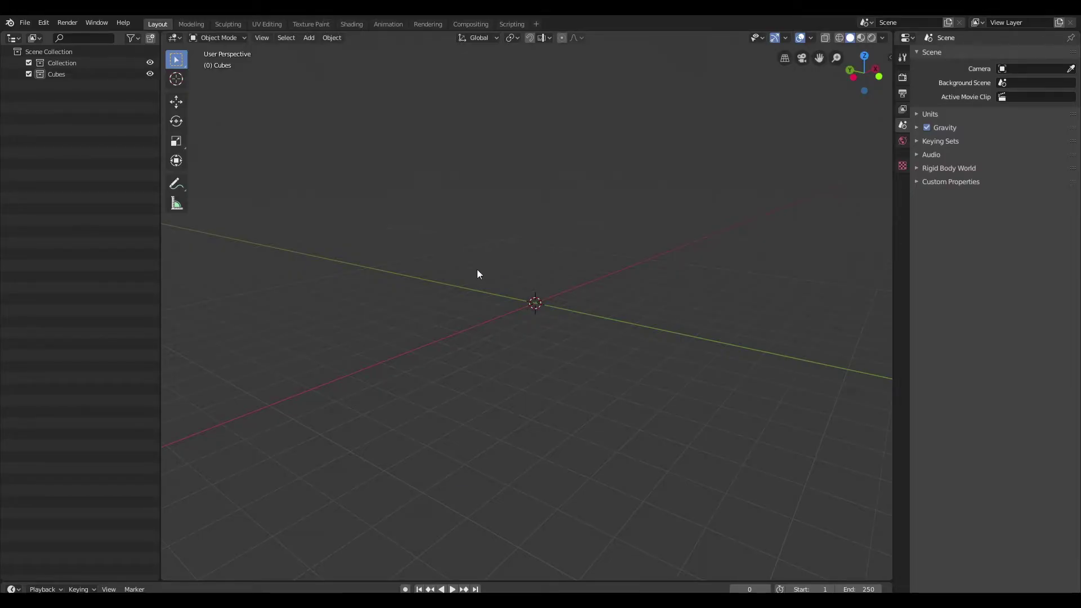
# - Add a plane at the origin of the empty scene and enter Edit Mode on it
pyautogui.hotkey('shift', 'a')
pyautogui.moveTo(483, 268)
pyautogui.click(542, 266)
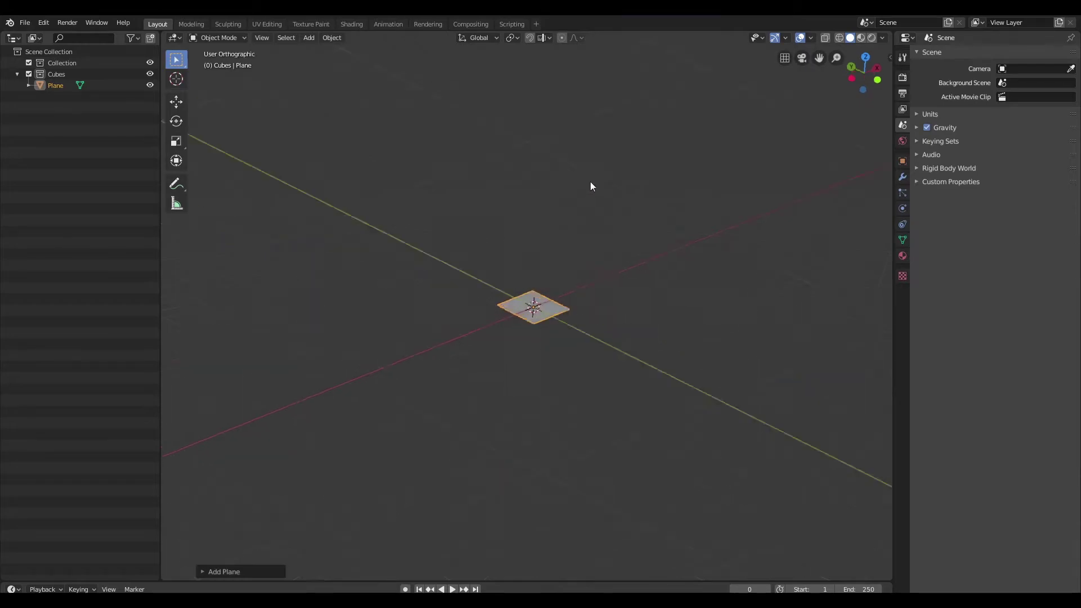
pyautogui.press('KP_7')
pyautogui.scroll(3, 608, 354)
pyautogui.keyDown('shift'); pyautogui.moveTo(593, 358); pyautogui.dragTo(642, 305, button='middle'); pyautogui.keyUp('shift')
pyautogui.press('Tab')
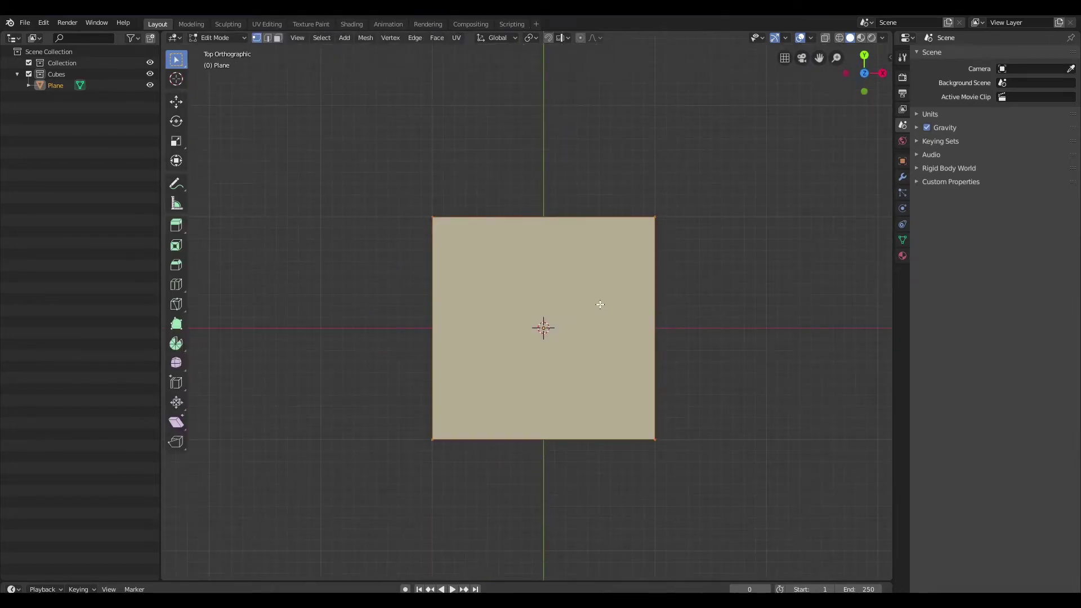
# - Add one centred vertical and one centred horizontal loop cut to divide the plane into four equal quadrants
pyautogui.hotkey('ctrl', 'r')
pyautogui.click(542, 225)
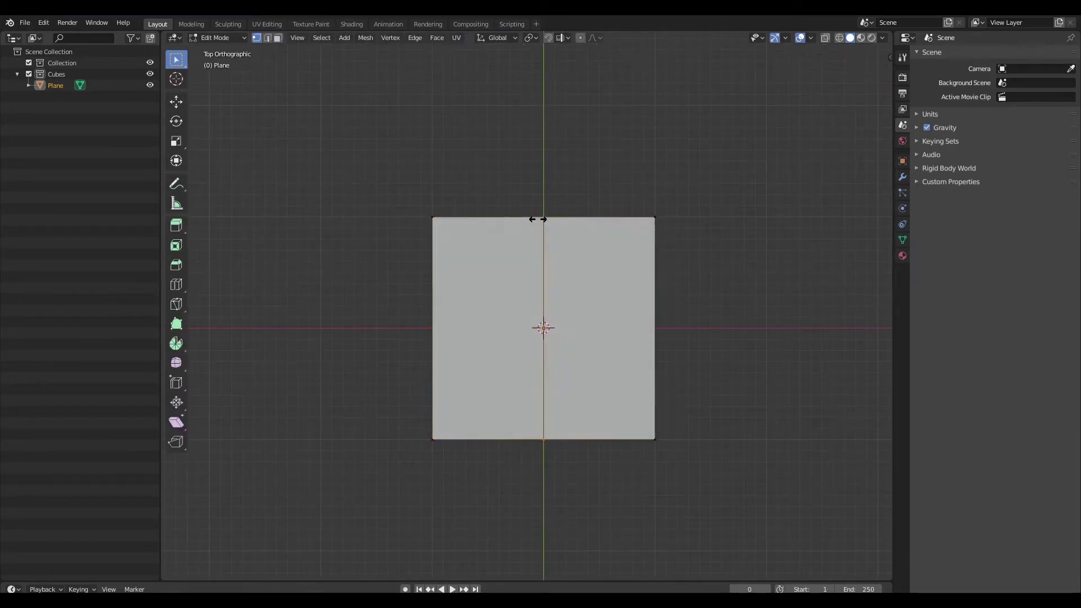
pyautogui.rightClick(543, 230)
pyautogui.hotkey('ctrl', 'r')
pyautogui.click(550, 319)
pyautogui.rightClick(549, 320)
# - Switch to face selection and delete every face of the plane except the quadrant on the negative X, positive Y side
pyautogui.scroll(3, 569, 317)
pyautogui.moveTo(799, 106); pyautogui.dragTo(600, 563)
pyautogui.press('3')
pyautogui.scroll(-3, 755, 202)
pyautogui.moveTo(727, 153); pyautogui.dragTo(562, 488)
pyautogui.keyDown('shift'); pyautogui.moveTo(358, 376); pyautogui.dragTo(549, 462); pyautogui.keyUp('shift')
pyautogui.press('x')
pyautogui.click(724, 394)
# - Knife-cut a quarter panel outline with an angular corner lobe from the quadrant's Y-axis edge to its X-axis edge, and return to Object Mode
pyautogui.scroll(1, 665, 356)
pyautogui.scroll(3, 665, 356)
pyautogui.keyDown('shift'); pyautogui.moveTo(591, 280); pyautogui.dragTo(633, 287, button='middle'); pyautogui.keyUp('shift')
pyautogui.press('k')
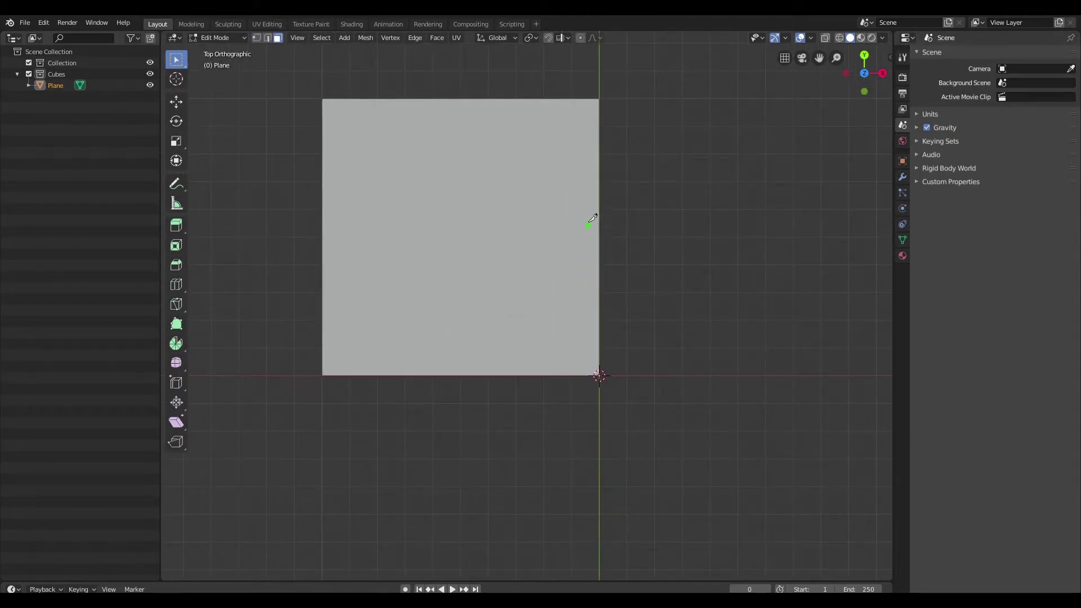
pyautogui.click(599, 200)
pyautogui.click(472, 201)
pyautogui.click(436, 164)
pyautogui.click(388, 164)
pyautogui.click(387, 224)
pyautogui.click(435, 273)
pyautogui.click(458, 367)
pyautogui.press('Return')
pyautogui.scroll(-3, 550, 282)
pyautogui.moveTo(550, 281)
pyautogui.mouseDown(button='middle')
pyautogui.moveTo(608, 265)
pyautogui.moveTo(553, 280)
pyautogui.mouseUp(button='middle')
pyautogui.press('Tab')
# - Add a Mirror modifier to the plane with the X and Y axes enabled, and apply it
pyautogui.scroll(-2, 532, 276)
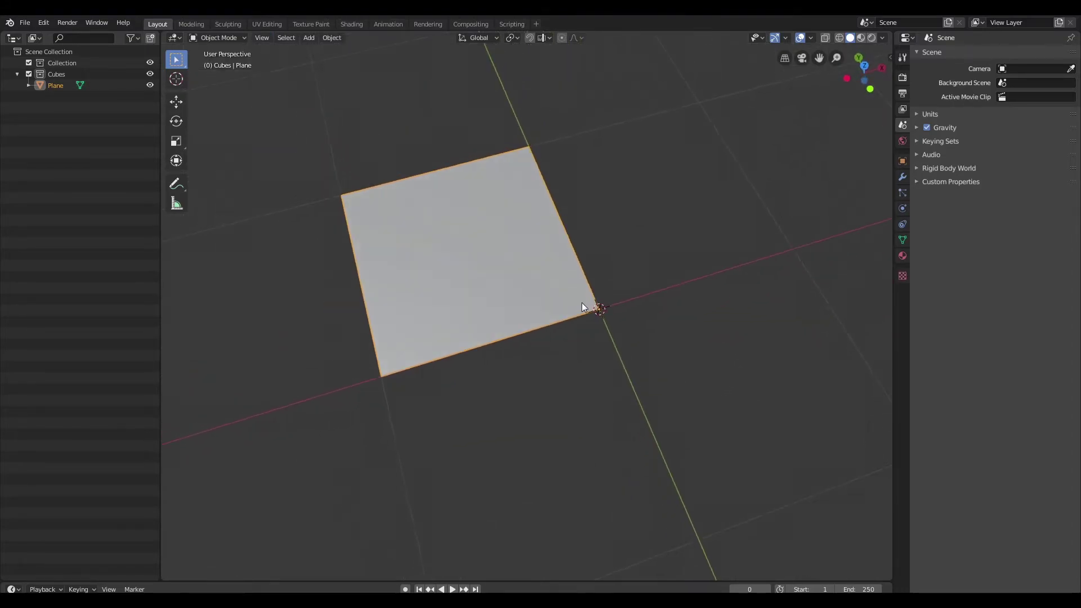
pyautogui.press('q')
pyautogui.click(596, 269)
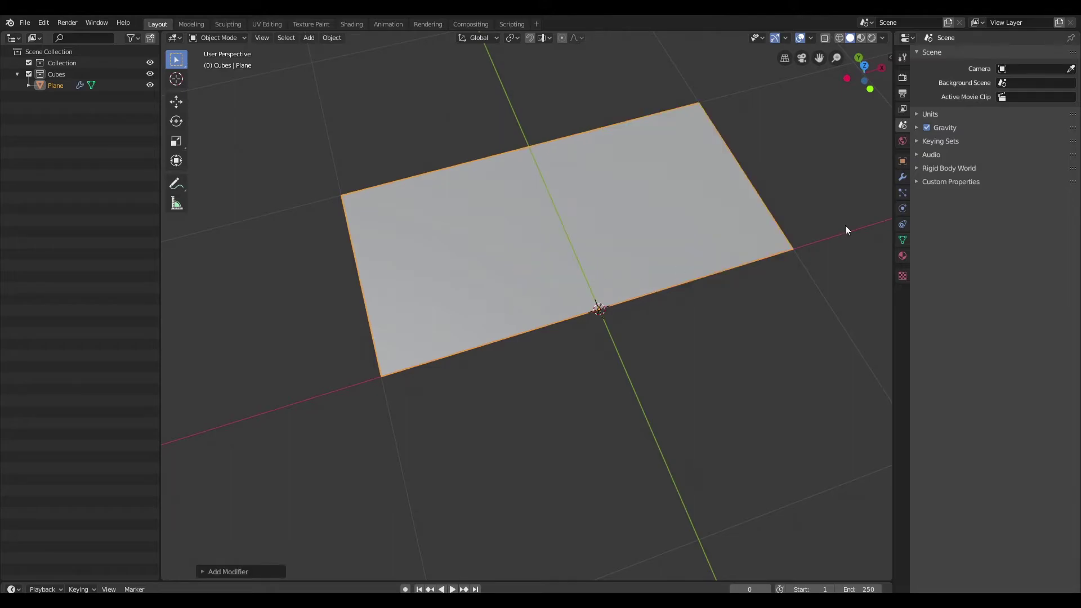
pyautogui.click(902, 177)
pyautogui.click(927, 133)
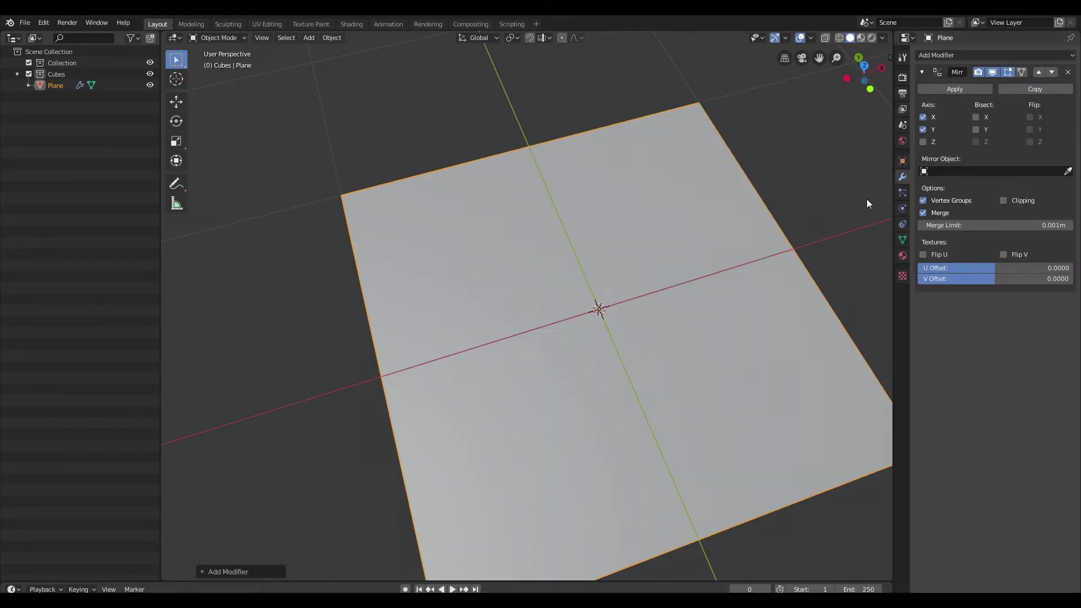
pyautogui.press('KP_Decimal')
pyautogui.click(955, 89)
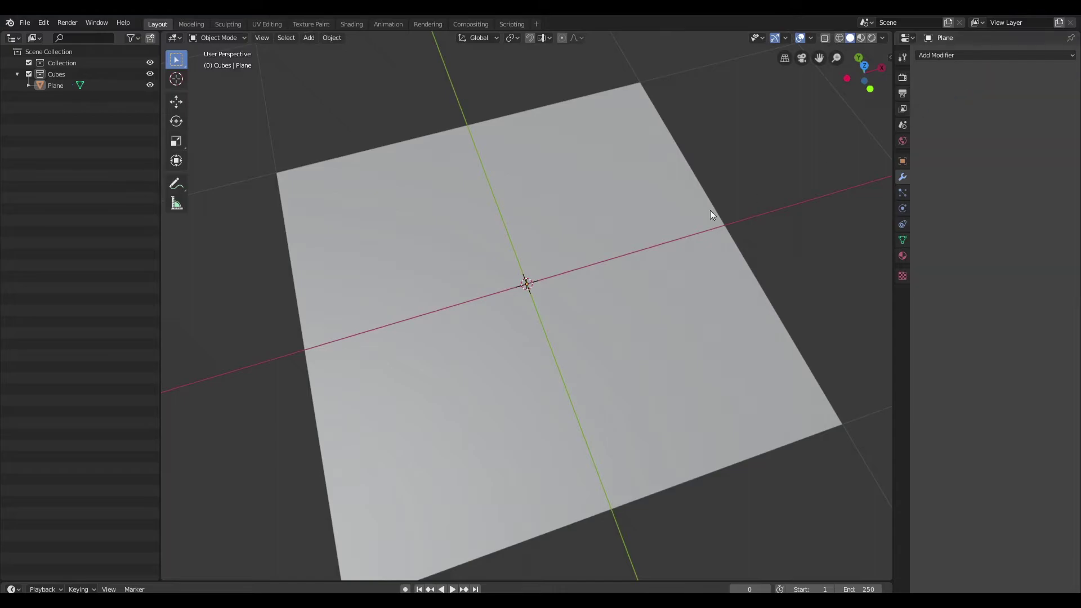
# - In Edit Mode, select the four inner panel faces and scale them to about 0.82 along X
pyautogui.press('Tab')
pyautogui.press('KP_7')
pyautogui.click(427, 317)
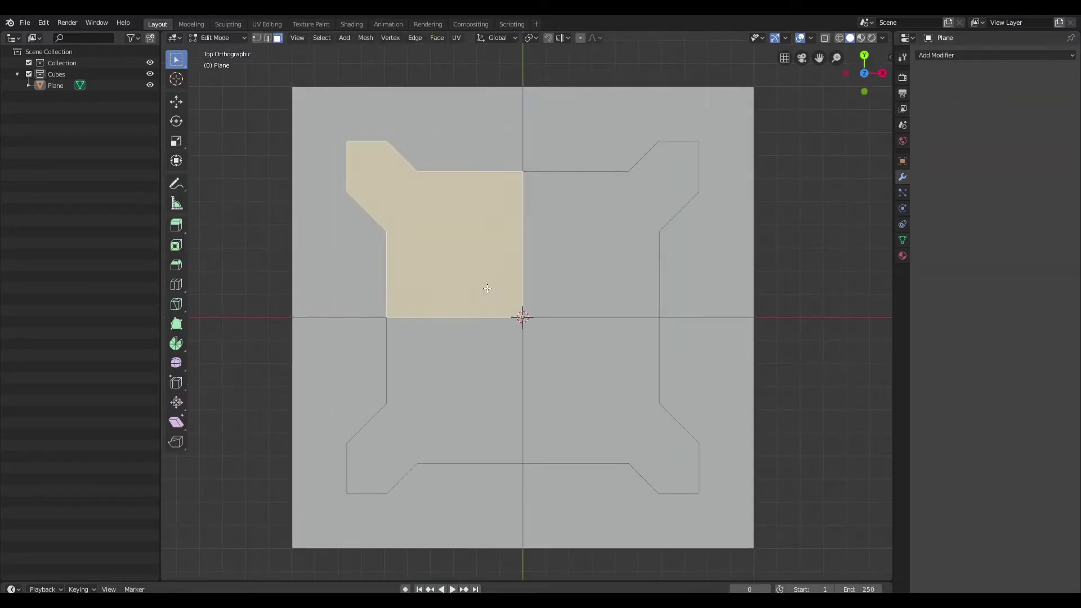
pyautogui.press('a')
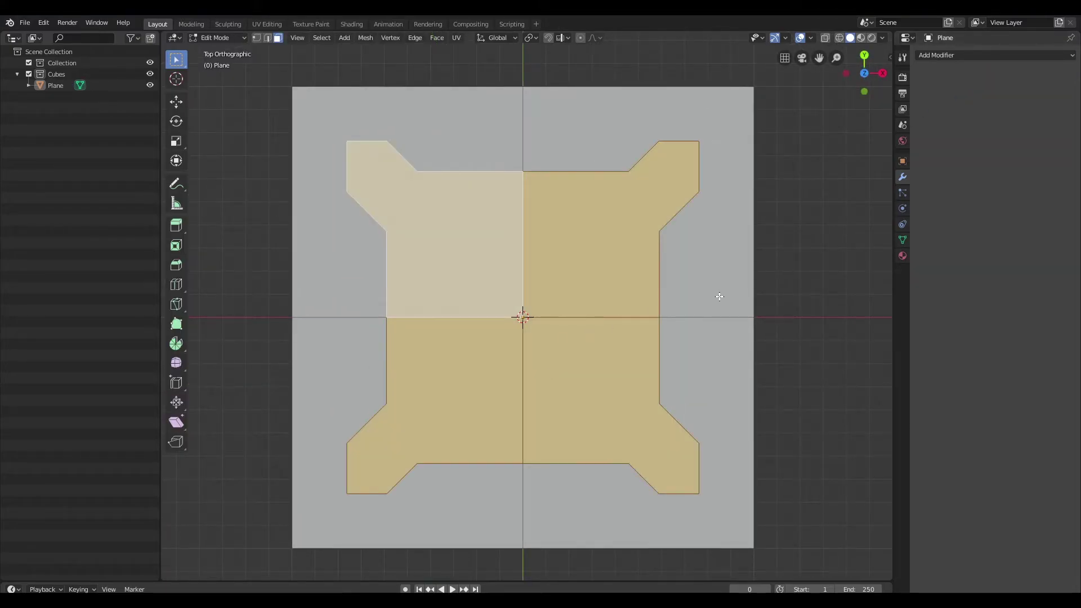
pyautogui.press('s')
pyautogui.press('x')
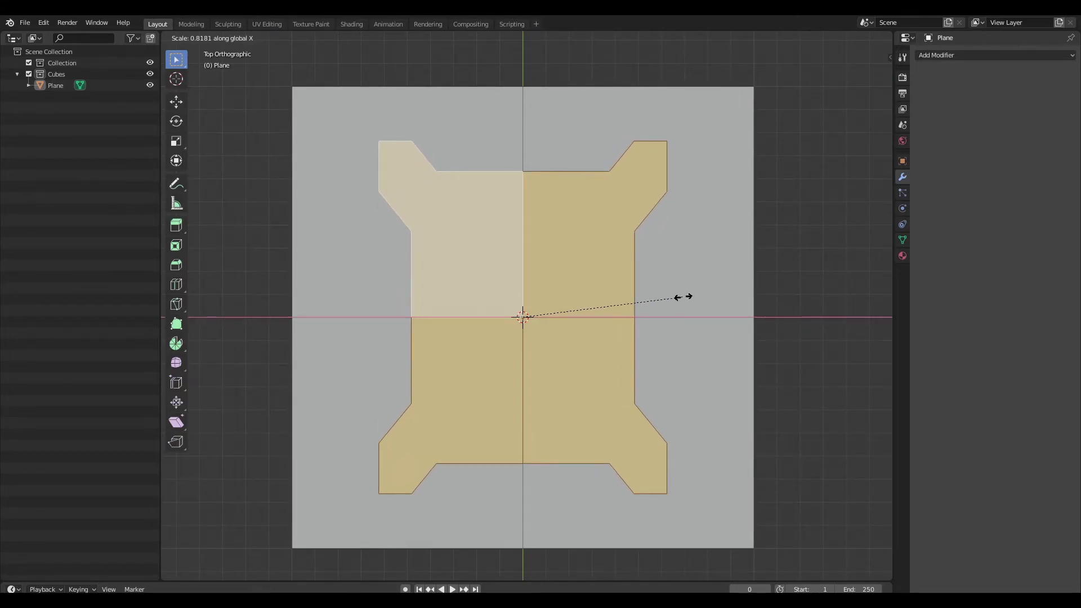
pyautogui.click(683, 297)
pyautogui.scroll(-2, 745, 359)
pyautogui.moveTo(746, 359); pyautogui.dragTo(821, 252, button='middle')
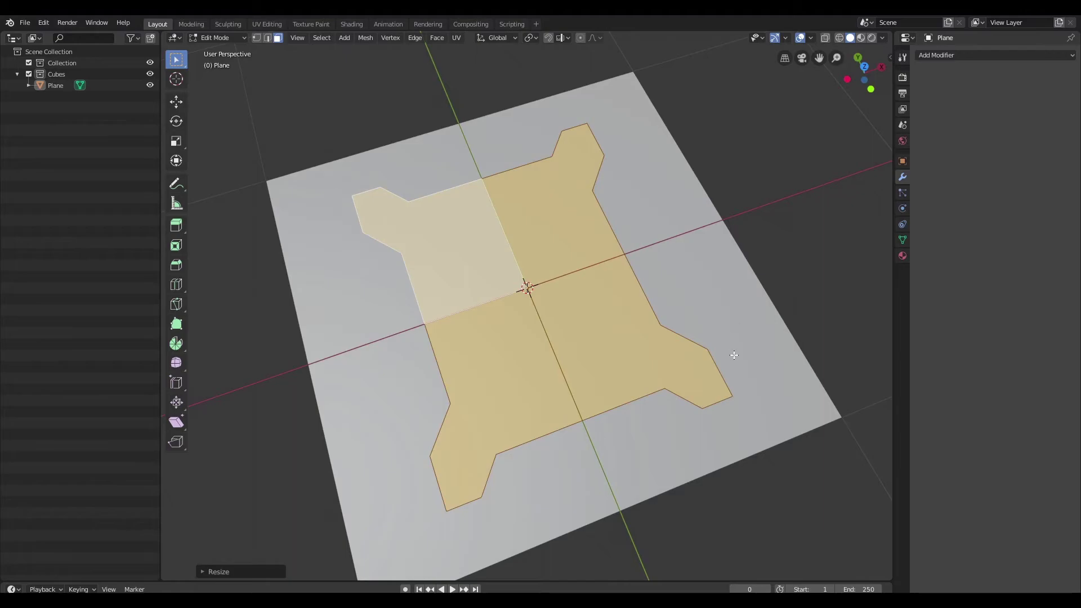
# - Select the four outer faces surrounding the lobed inner panel shape
pyautogui.click(764, 382)
pyautogui.keyDown('shift'); pyautogui.click(531, 470); pyautogui.keyUp('shift')
pyautogui.keyDown('shift'); pyautogui.click(380, 362); pyautogui.keyUp('shift')
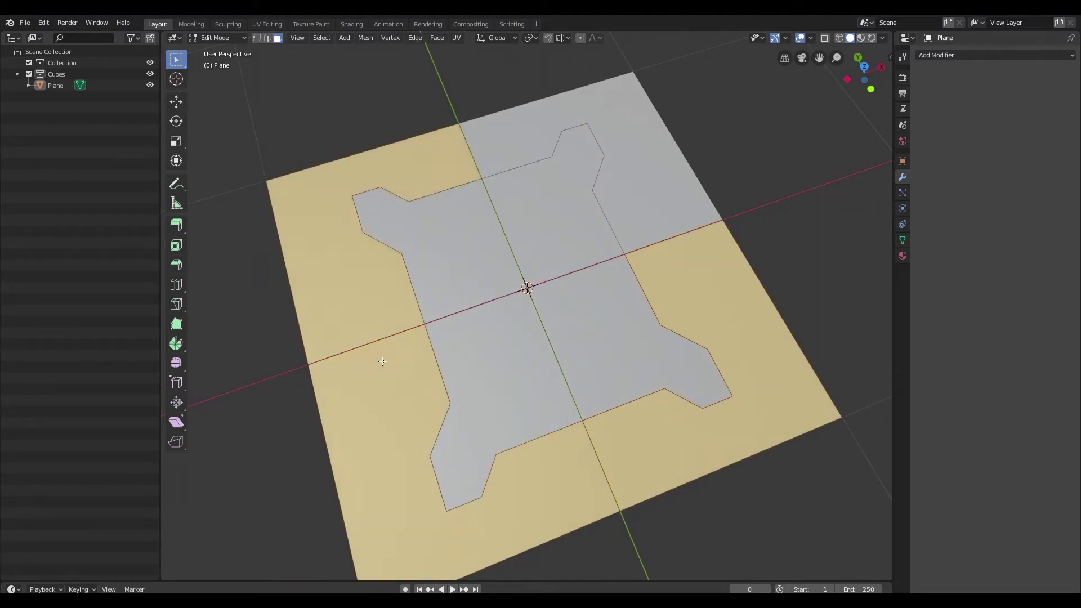
pyautogui.keyDown('shift'); pyautogui.click(509, 146); pyautogui.keyUp('shift')
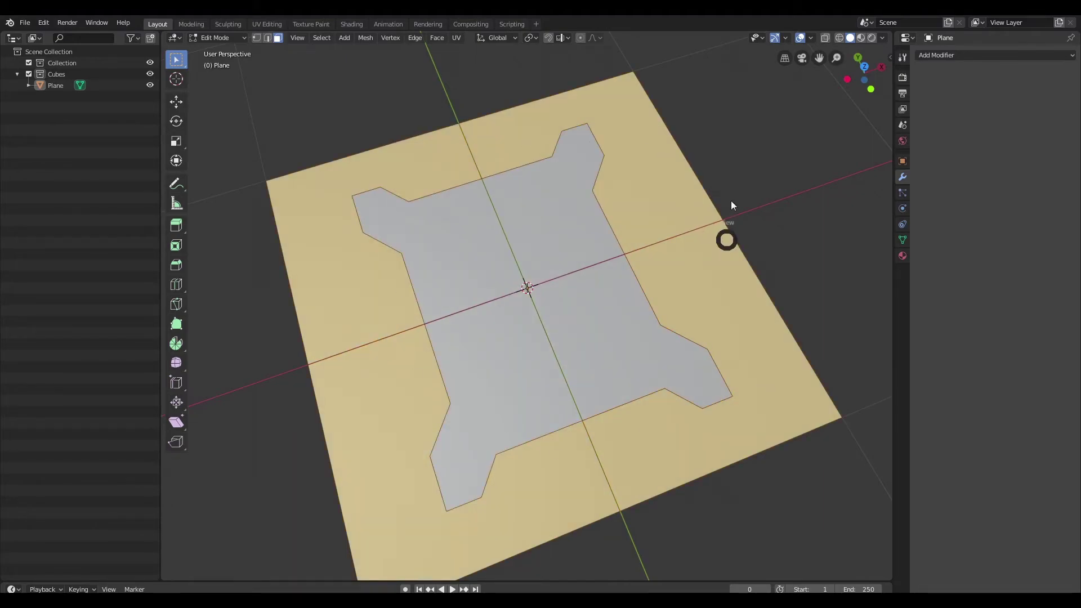
pyautogui.press('KP_7')
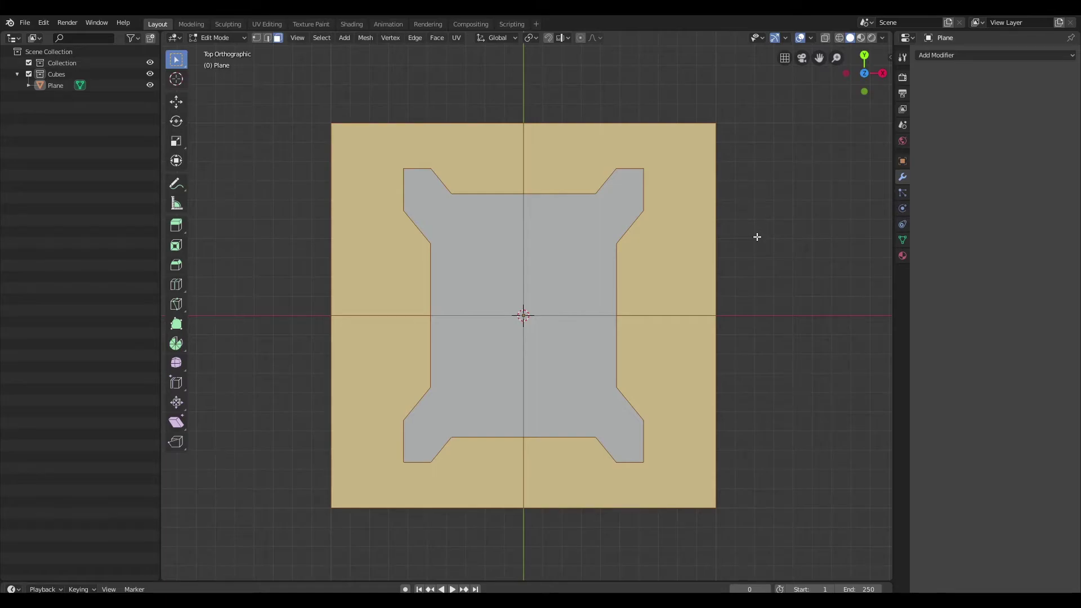
pyautogui.press('i')
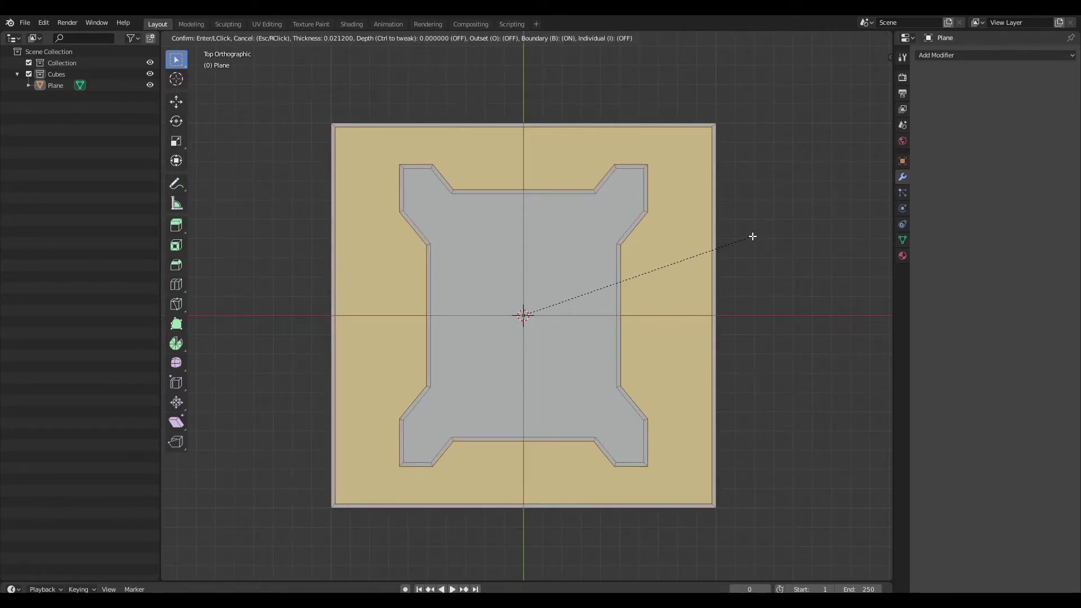
pyautogui.click(753, 237)
pyautogui.click(788, 225)
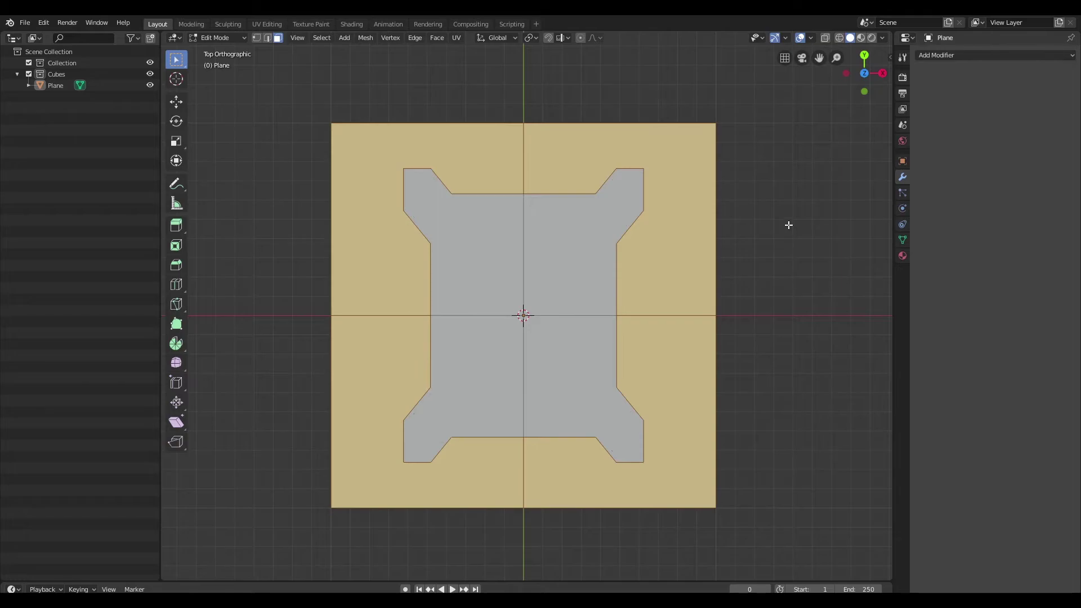
# - Inset the selected outer faces to create a narrow border along the plane's perimeter and around the inner panel shape
pyautogui.press('i')
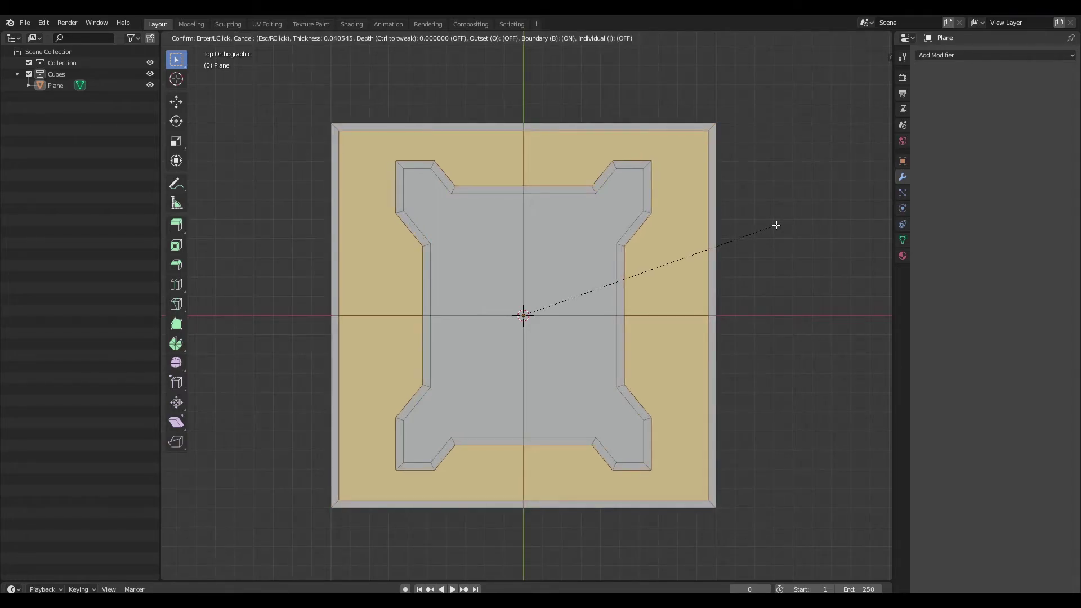
pyautogui.click(773, 228)
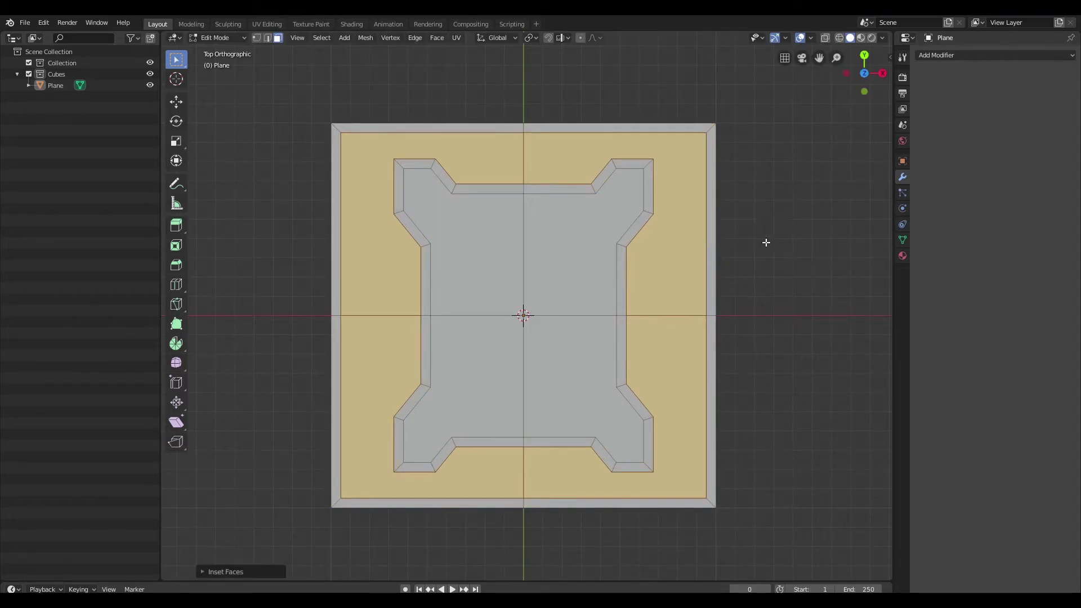
# - Select the four inner panel faces and move them down about 0.07 m along Z to form a recess
pyautogui.moveTo(772, 231); pyautogui.dragTo(661, 285, button='middle')
pyautogui.moveTo(518, 279); pyautogui.dragTo(595, 356)
pyautogui.moveTo(577, 287); pyautogui.dragTo(701, 178, button='middle')
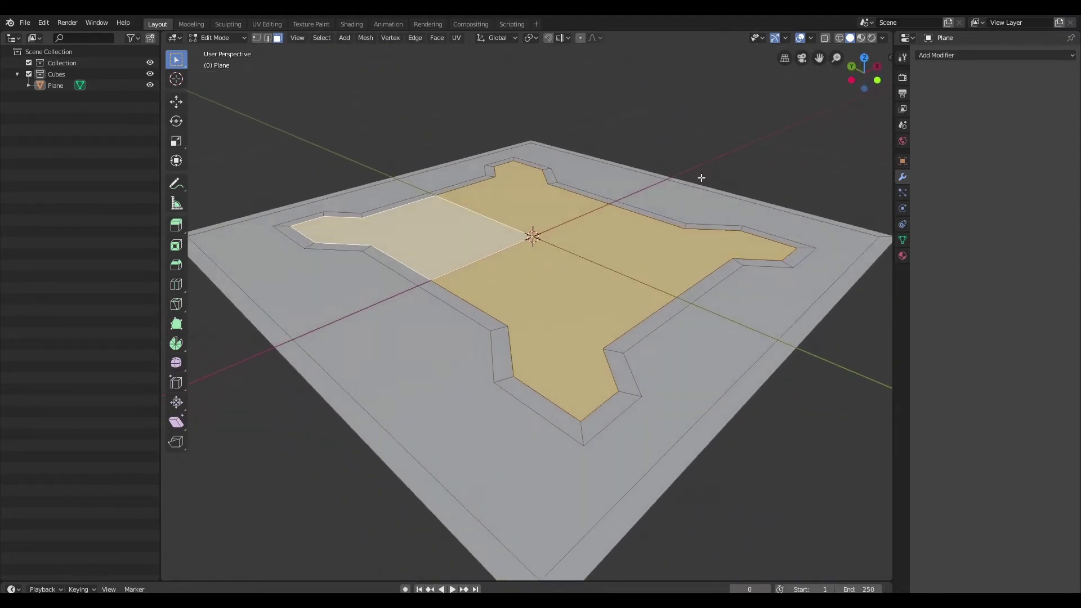
pyautogui.press('g')
pyautogui.press('z')
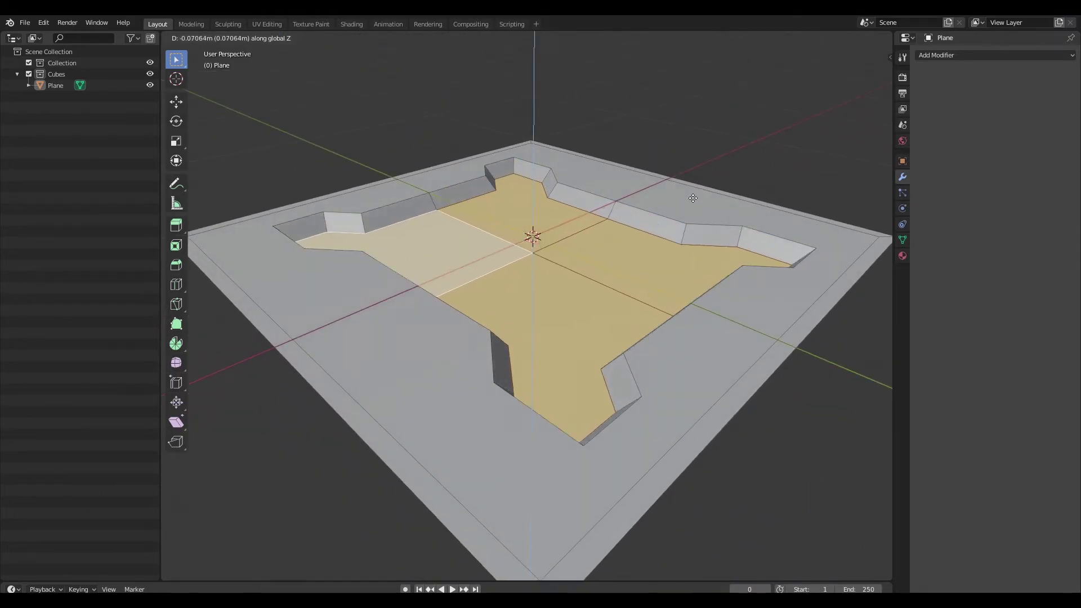
pyautogui.click(690, 206)
# - Scale the recess floor faces down to about 0.91 to slope the walls more, and deselect them
pyautogui.press('KP_7')
pyautogui.scroll(2, 689, 223)
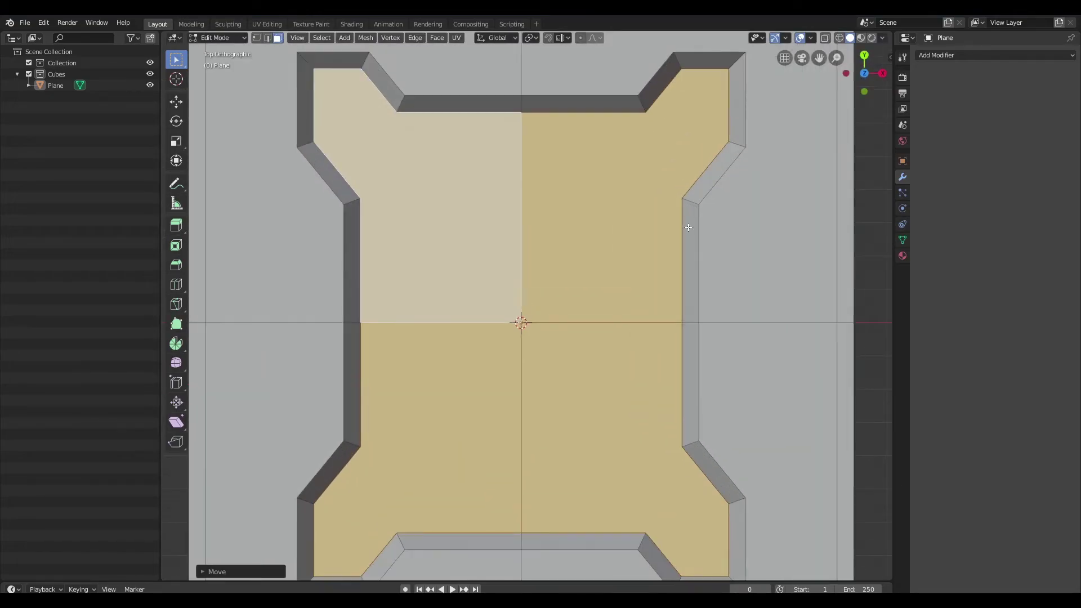
pyautogui.press('s')
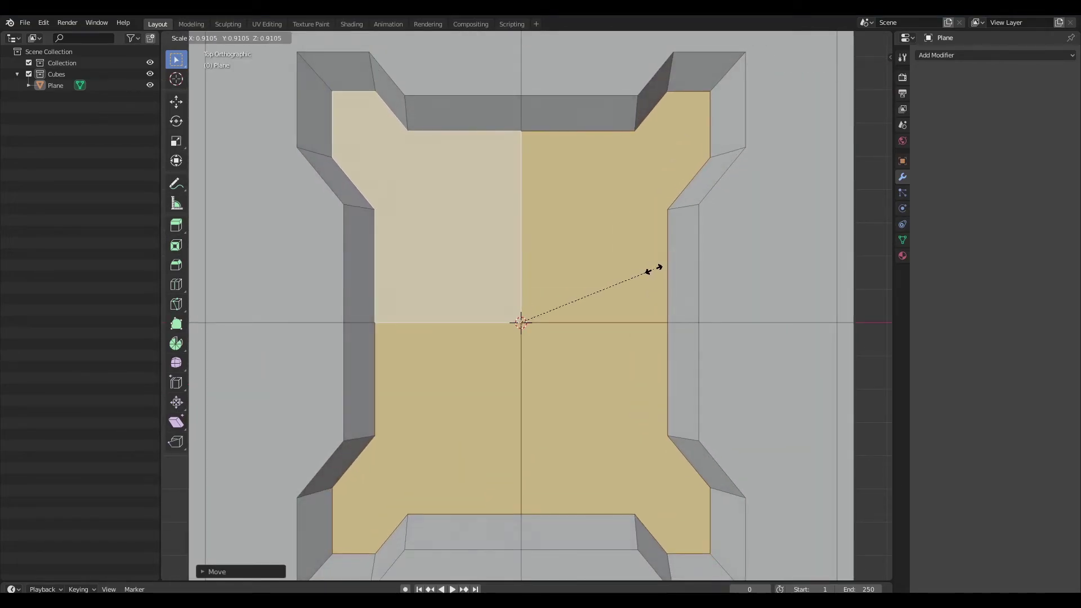
pyautogui.click(653, 270)
pyautogui.scroll(-3, 651, 290)
pyautogui.click(791, 241)
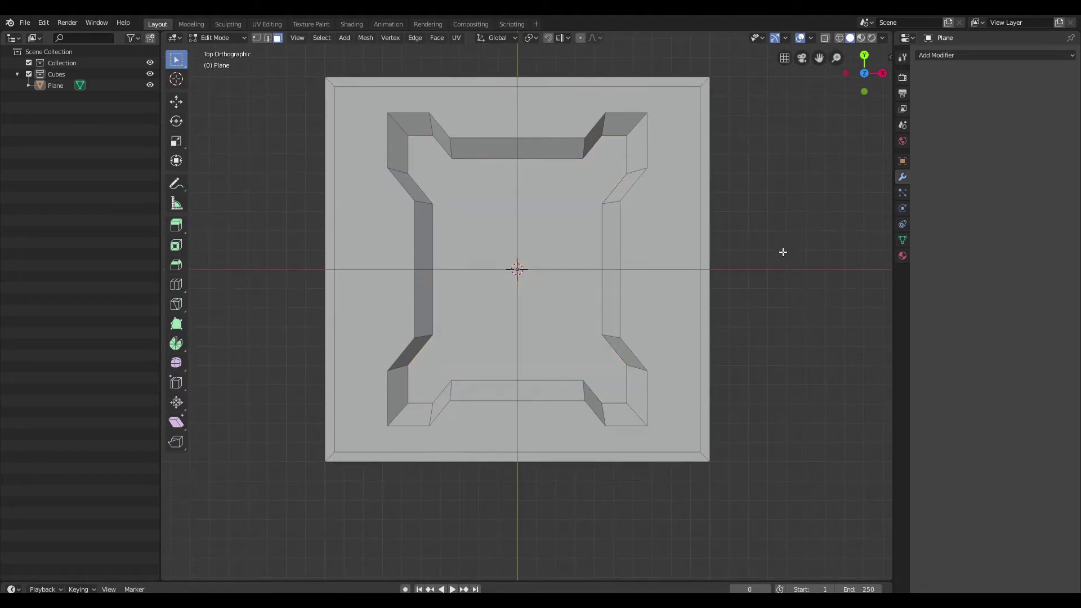
# - Switch to edge selection and select all the short edges running from the rim to the floor around the recess walls
pyautogui.scroll(2, 690, 261)
pyautogui.moveTo(690, 262); pyautogui.dragTo(387, 147, button='middle')
pyautogui.click(392, 137)
pyautogui.press('2')
pyautogui.click(395, 135)
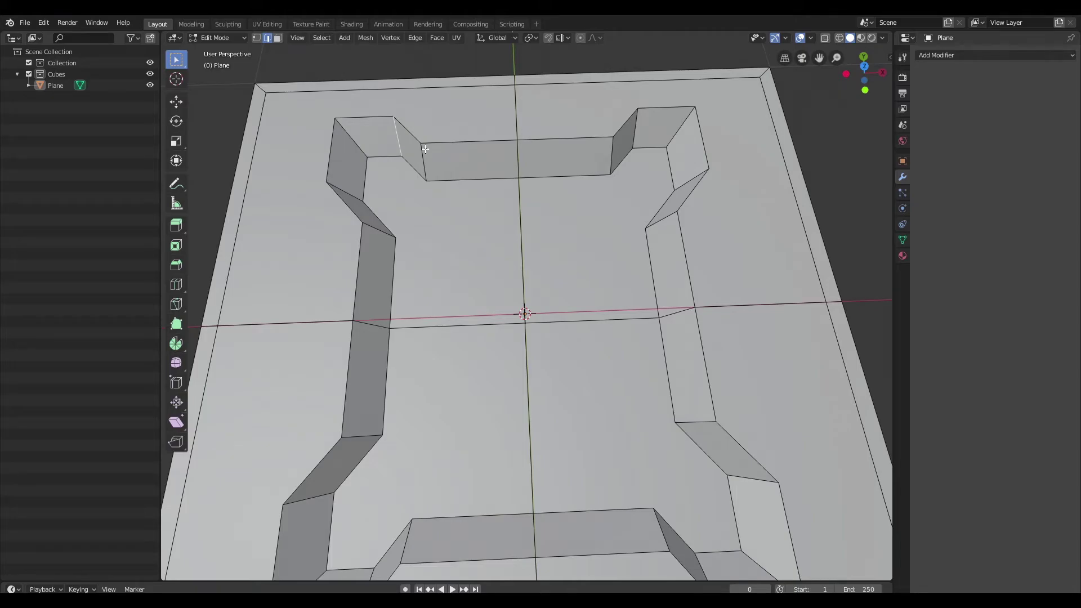
pyautogui.keyDown('shift'); pyautogui.click(413, 162); pyautogui.keyUp('shift')
pyautogui.click(394, 140)
pyautogui.keyDown('shift'); pyautogui.click(428, 160); pyautogui.keyUp('shift')
pyautogui.press('ctrl+shift+KP_Add')
pyautogui.press('ctrl+shift+KP_Add')
pyautogui.press('ctrl+shift+KP_Add')
pyautogui.press('ctrl+shift+KP_Add')
pyautogui.press('ctrl+shift+KP_Add')
pyautogui.press('ctrl+shift+KP_Add')
pyautogui.press('ctrl+shift+KP_Add')
pyautogui.press('ctrl+shift+KP_Add')
pyautogui.press('ctrl+shift+KP_Add')
pyautogui.press('ctrl+shift+KP_Add')
pyautogui.press('ctrl+shift+KP_Add')
pyautogui.press('ctrl+shift+KP_Add')
pyautogui.press('ctrl+shift+KP_Add')
pyautogui.press('ctrl+shift+KP_Add')
pyautogui.press('ctrl+shift+KP_Add')
pyautogui.press('ctrl+shift+KP_Add')
pyautogui.press('ctrl+shift+KP_Add')
pyautogui.press('ctrl+shift+KP_Add')
pyautogui.press('ctrl+shift+KP_Add')
pyautogui.press('ctrl+shift+KP_Add')
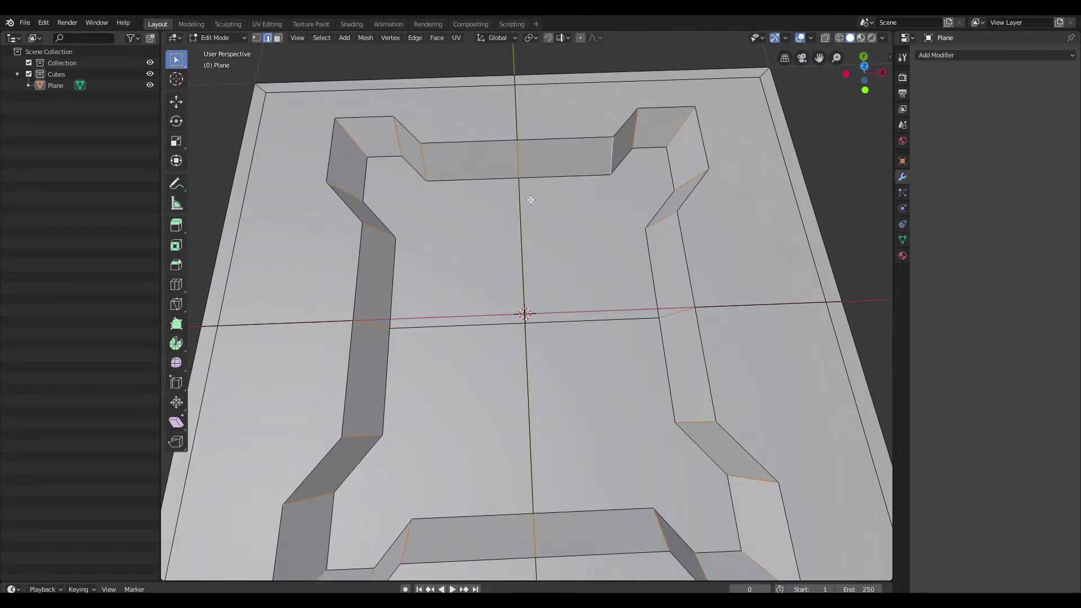
# - Bevel the selected recess wall edges with a width of about 0.021 m and 8 segments
pyautogui.hotkey('ctrl', 'b')
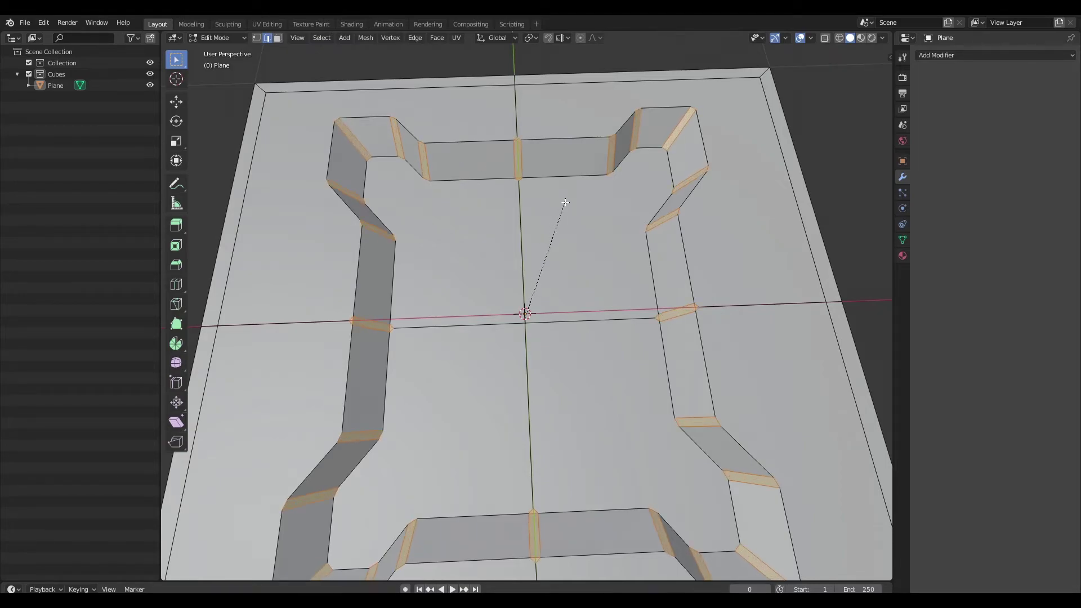
pyautogui.scroll(8, 566, 202)
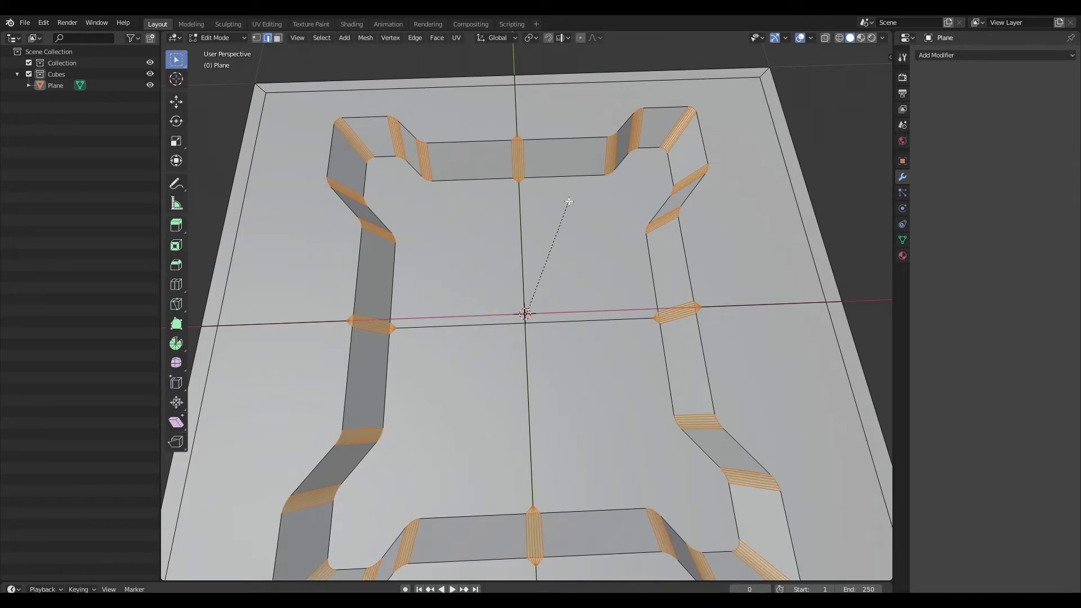
pyautogui.click(569, 201)
pyautogui.scroll(-4, 569, 201)
pyautogui.moveTo(569, 202); pyautogui.dragTo(651, 238, button='middle')
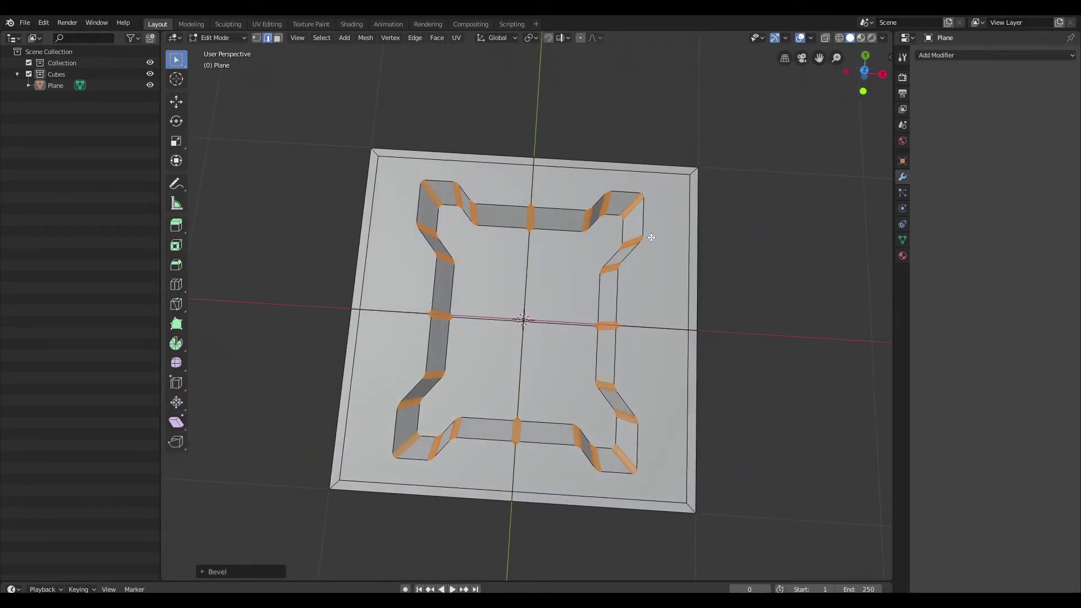
pyautogui.click(201, 572)
pyautogui.click(308, 419)
pyautogui.write('6')
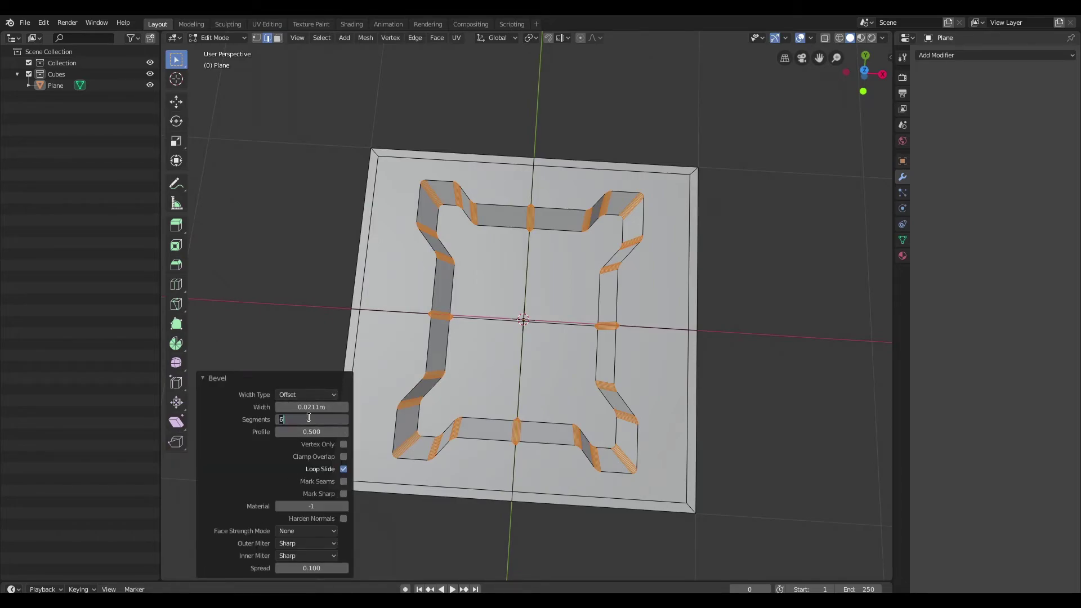
pyautogui.press('Return')
pyautogui.press('KP_7')
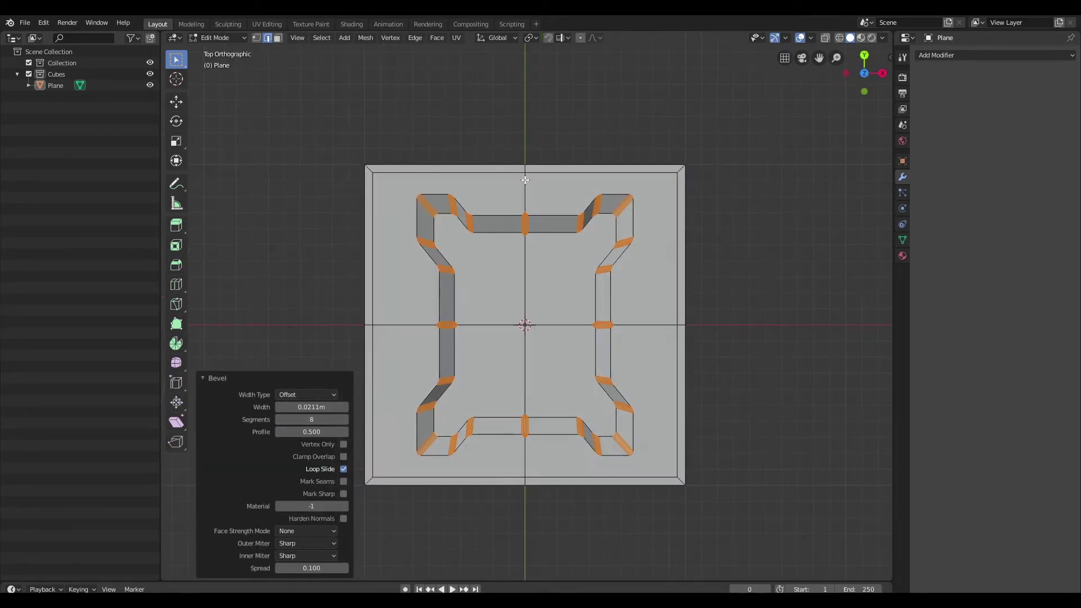
# - Set the width of the recess wall edge bevel to about 0.014 m and deselect the edges
pyautogui.scroll(4, 484, 218)
pyautogui.moveTo(312, 406); pyautogui.dragTo(290, 407)
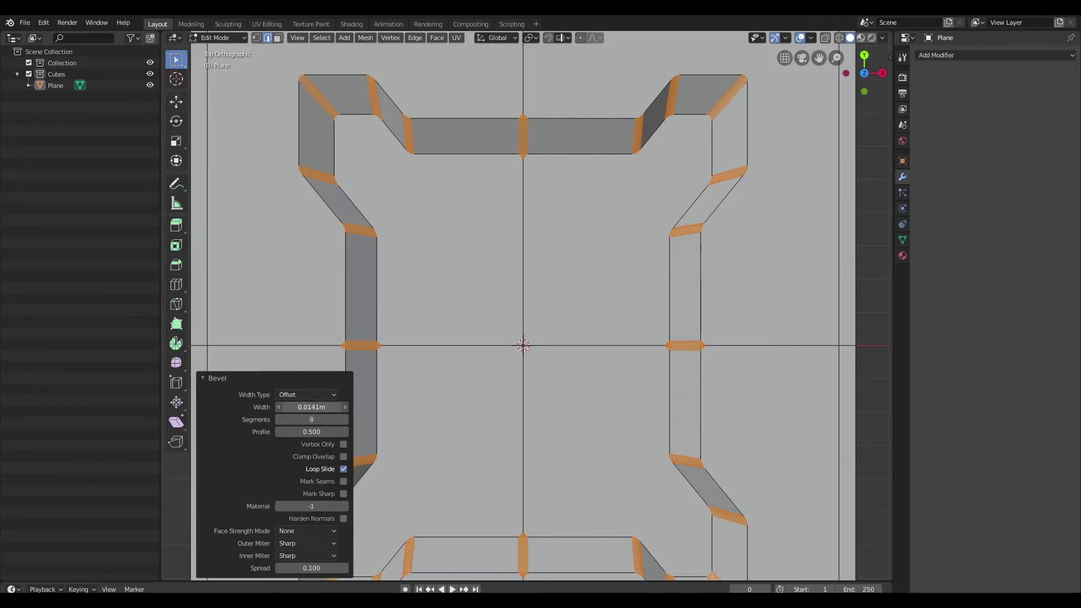
pyautogui.scroll(-5, 691, 274)
pyautogui.click(727, 288)
# - Select the crossing centre edges on the recess floor, including the small fan edges where they meet the walls
pyautogui.scroll(5, 764, 292)
pyautogui.scroll(2, 521, 231)
pyautogui.keyDown('shift'); pyautogui.moveTo(521, 230); pyautogui.dragTo(531, 255, button='middle'); pyautogui.keyUp('shift')
pyautogui.click(533, 236)
pyautogui.scroll(-3, 518, 288)
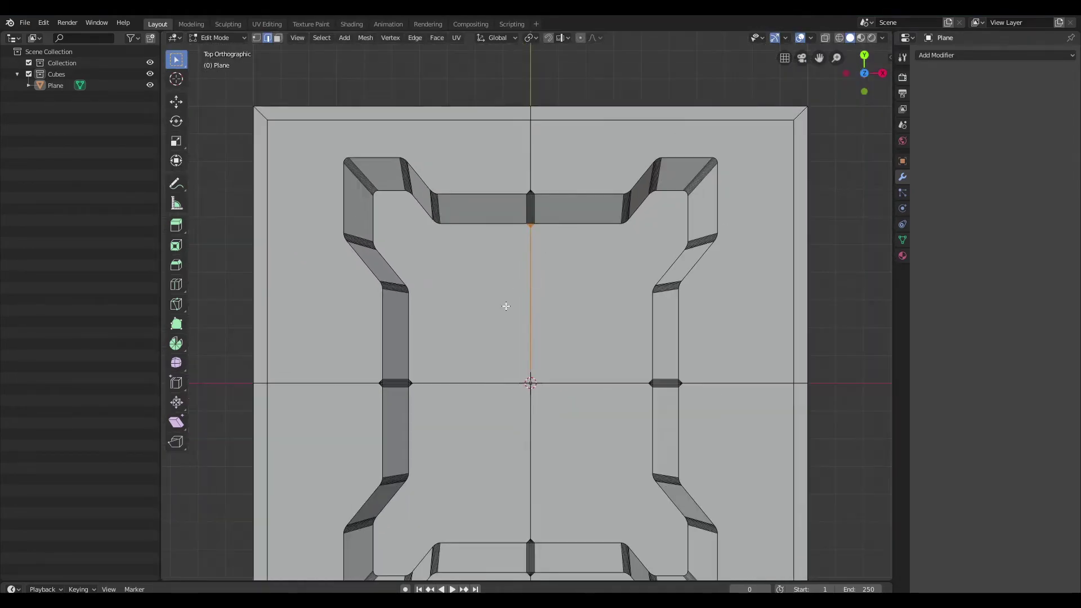
pyautogui.moveTo(581, 445); pyautogui.dragTo(589, 449)
pyautogui.keyDown('shift'); pyautogui.moveTo(589, 448); pyautogui.dragTo(559, 253, button='middle'); pyautogui.keyUp('shift')
pyautogui.scroll(2, 502, 362)
pyautogui.moveTo(507, 362); pyautogui.dragTo(537, 369)
pyautogui.moveTo(484, 350); pyautogui.dragTo(597, 214, button='middle')
pyautogui.press('`')
pyautogui.keyDown('shift'); pyautogui.moveTo(631, 175); pyautogui.dragTo(670, 212); pyautogui.keyUp('shift')
pyautogui.moveTo(478, 220); pyautogui.dragTo(396, 208, button='middle')
pyautogui.press('`')
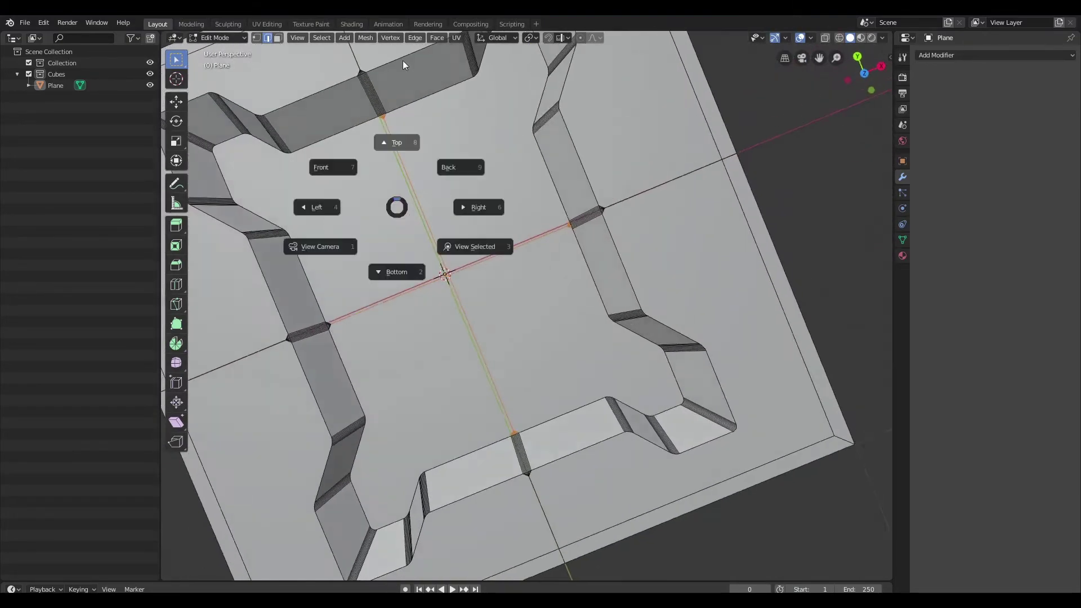
pyautogui.click(398, 171)
# - Add the centre edges and small fan edges outside the recess to the selection, and remove them with Limited Dissolve
pyautogui.keyDown('shift'); pyautogui.moveTo(489, 179); pyautogui.dragTo(470, 226); pyautogui.keyUp('shift')
pyautogui.scroll(-4, 471, 226)
pyautogui.scroll(7, 484, 282)
pyautogui.keyDown('shift'); pyautogui.moveTo(311, 90); pyautogui.dragTo(360, 152); pyautogui.keyUp('shift')
pyautogui.scroll(-7, 360, 152)
pyautogui.keyDown('shift'); pyautogui.moveTo(506, 169); pyautogui.dragTo(384, 171, button='middle'); pyautogui.keyUp('shift')
pyautogui.scroll(6, 384, 171)
pyautogui.keyDown('shift'); pyautogui.moveTo(698, 120); pyautogui.dragTo(644, 193); pyautogui.keyUp('shift')
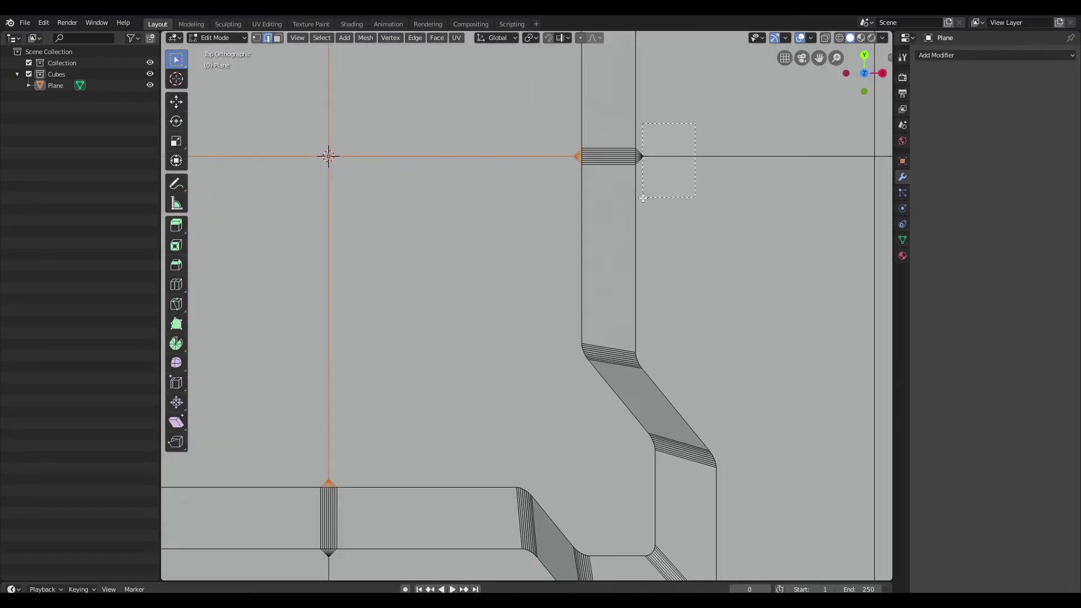
pyautogui.scroll(-7, 645, 193)
pyautogui.scroll(6, 481, 307)
pyautogui.keyDown('shift'); pyautogui.moveTo(352, 148); pyautogui.dragTo(411, 197); pyautogui.keyUp('shift')
pyautogui.scroll(-4, 411, 198)
pyautogui.keyDown('shift'); pyautogui.moveTo(412, 556); pyautogui.dragTo(400, 208, button='middle'); pyautogui.keyUp('shift')
pyautogui.scroll(5, 400, 208)
pyautogui.keyDown('shift'); pyautogui.moveTo(510, 295); pyautogui.dragTo(432, 263); pyautogui.keyUp('shift')
pyautogui.scroll(-6, 433, 263)
pyautogui.keyDown('shift'); pyautogui.moveTo(528, 145); pyautogui.dragTo(542, 294, button='middle'); pyautogui.keyUp('shift')
pyautogui.scroll(1, 513, 251)
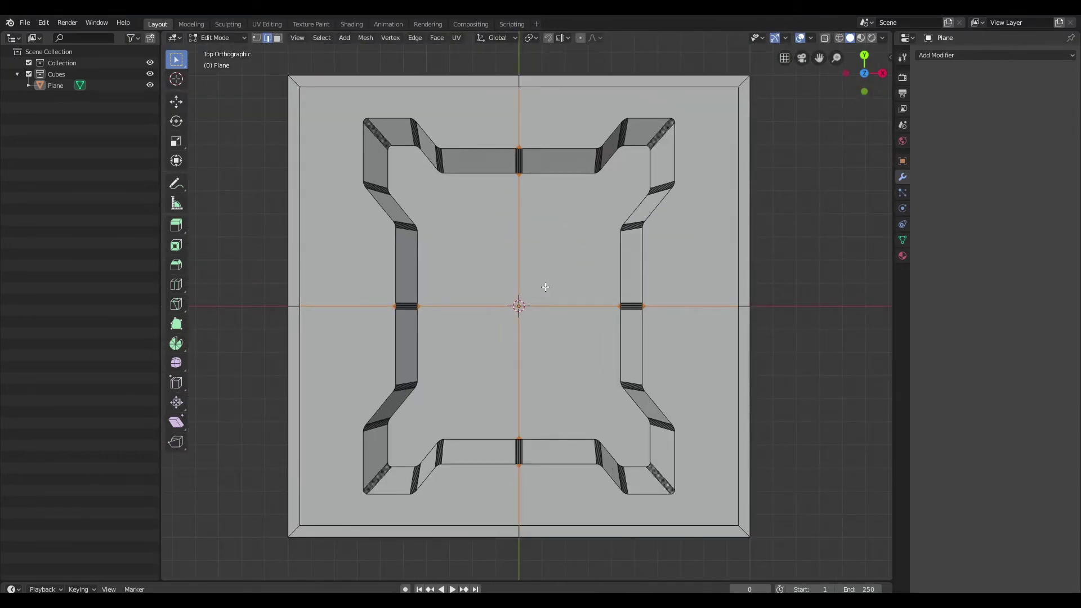
pyautogui.press('x')
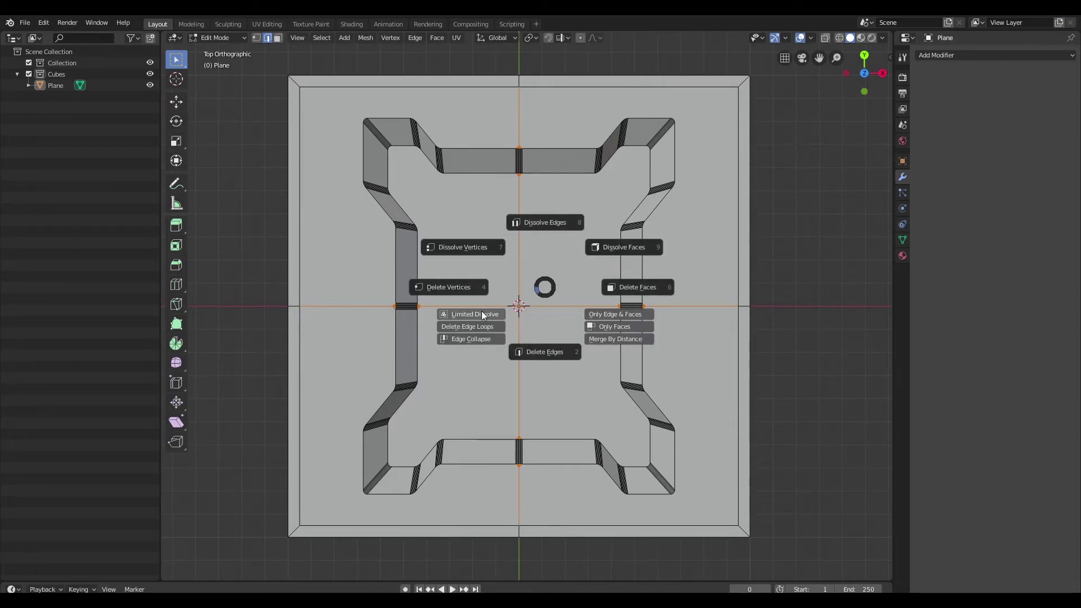
pyautogui.click(481, 311)
pyautogui.click(802, 256)
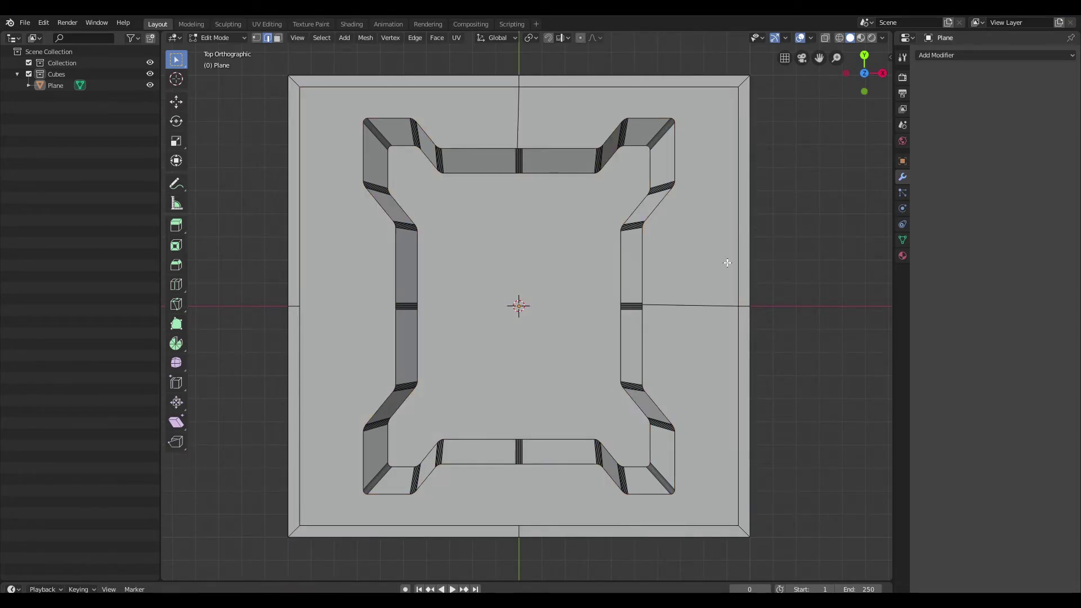
# - Select the edge loops around the recess floor and its upper rim and bevel them narrowly
pyautogui.moveTo(678, 223); pyautogui.dragTo(579, 254, button='middle')
pyautogui.scroll(5, 580, 254)
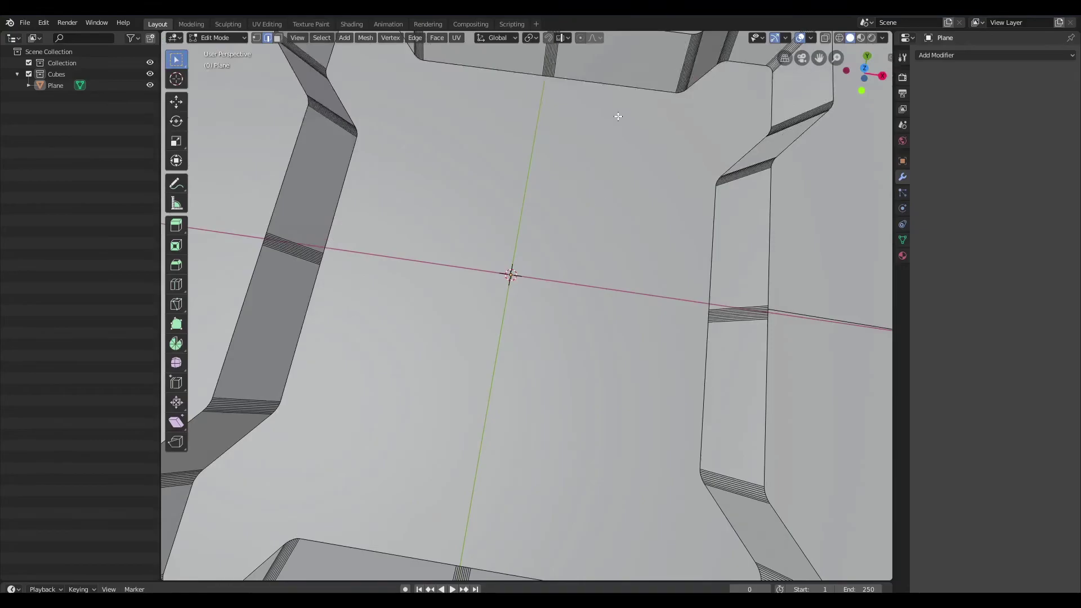
pyautogui.keyDown('alt'); pyautogui.click(616, 81); pyautogui.keyUp('alt')
pyautogui.scroll(-1, 616, 81)
pyautogui.keyDown('shift'); pyautogui.moveTo(614, 85); pyautogui.dragTo(608, 178, button='middle'); pyautogui.keyUp('shift')
pyautogui.keyDown('alt'); pyautogui.keyDown('shift'); pyautogui.click(600, 169); pyautogui.keyUp('shift'); pyautogui.keyUp('alt')
pyautogui.scroll(-5, 514, 160)
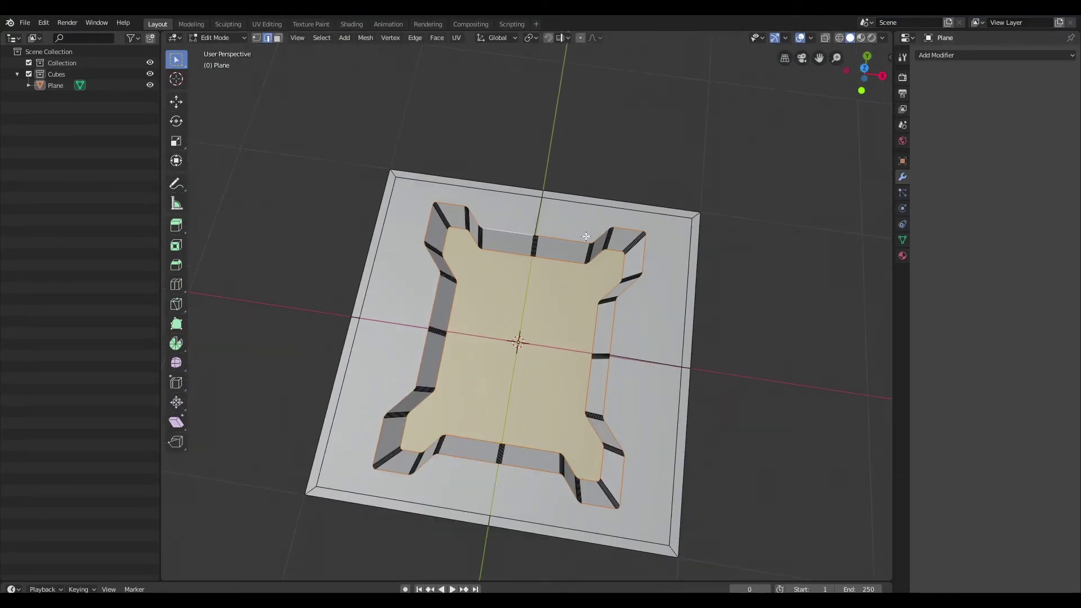
pyautogui.moveTo(513, 160); pyautogui.dragTo(624, 273, button='middle')
pyautogui.scroll(3, 637, 232)
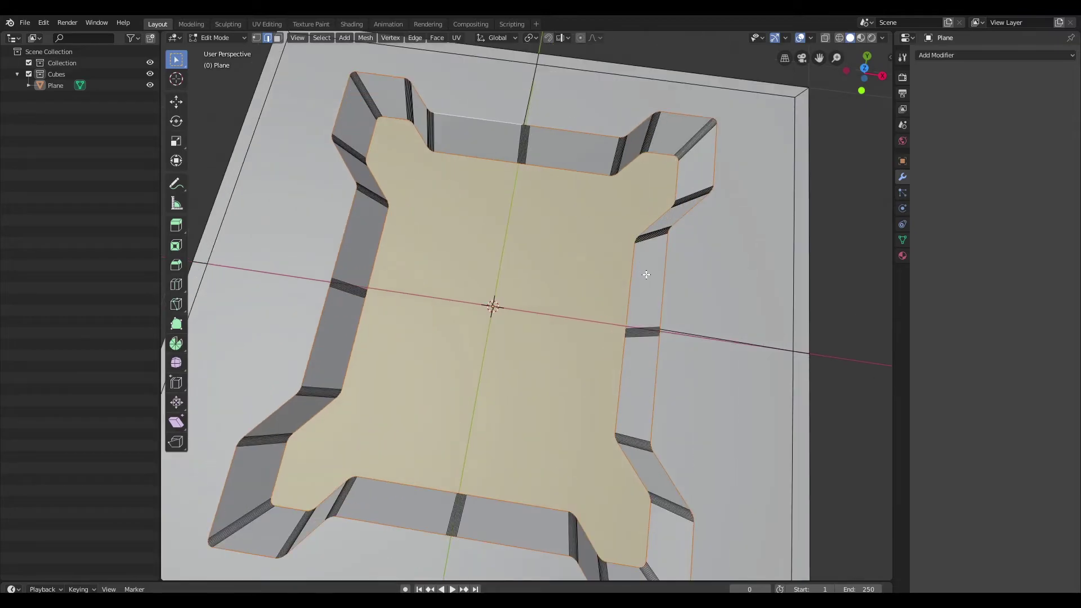
pyautogui.hotkey('ctrl', 'b')
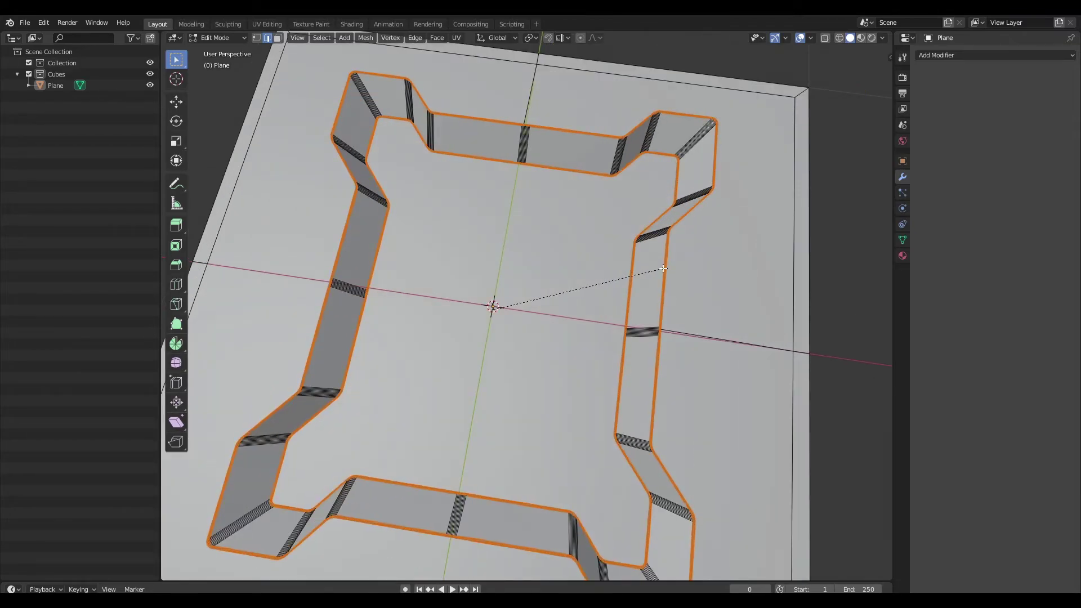
pyautogui.click(664, 268)
pyautogui.scroll(-4, 644, 289)
# - Examine the bevelled recess edges in Object Mode, and clear the selection in Edit Mode
pyautogui.press('Tab')
pyautogui.scroll(6, 633, 239)
pyautogui.moveTo(593, 320); pyautogui.dragTo(717, 317, button='middle')
pyautogui.scroll(-6, 608, 293)
pyautogui.moveTo(608, 292); pyautogui.dragTo(586, 314, button='middle')
pyautogui.press('Tab')
pyautogui.scroll(2, 609, 307)
pyautogui.hotkey('alt', 'a')
# - Shade the panel smooth in Object Mode and open its mesh data properties
pyautogui.press('Tab')
pyautogui.click(684, 329)
pyautogui.click(903, 240)
pyautogui.moveTo(822, 300); pyautogui.dragTo(765, 289, button='middle')
pyautogui.press('KP_7')
pyautogui.scroll(3, 636, 262)
pyautogui.moveTo(636, 262); pyautogui.dragTo(468, 137, button='middle')
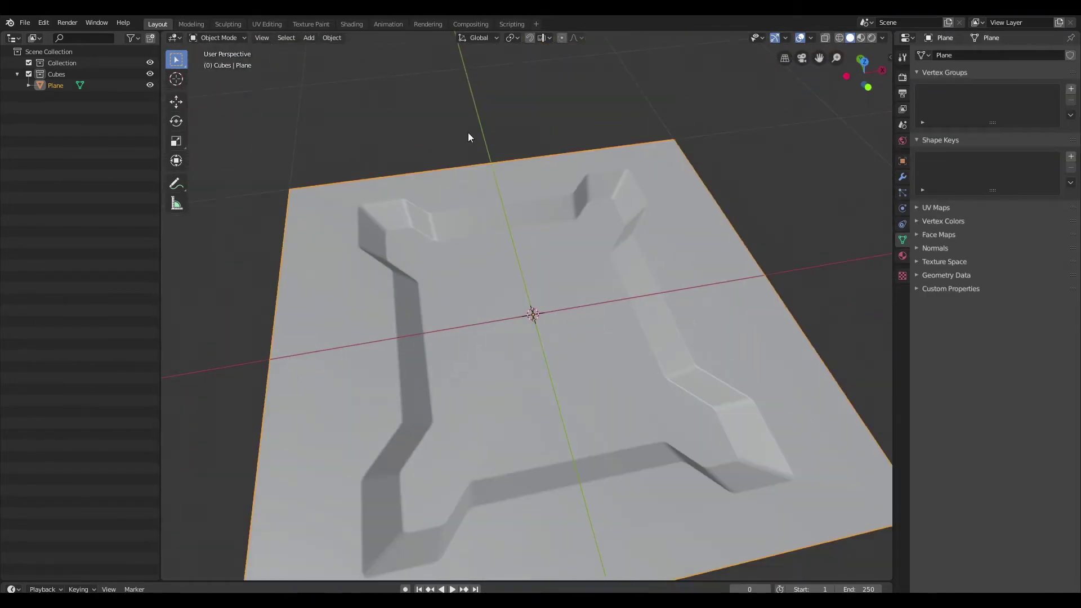
# - Switch to the Shading workspace, give the panel a new material and set its Metallic value to 1
pyautogui.click(352, 25)
pyautogui.scroll(6, 509, 261)
pyautogui.scroll(-3, 577, 218)
pyautogui.moveTo(529, 229); pyautogui.dragTo(460, 360, button='middle')
pyautogui.click(469, 362)
pyautogui.moveTo(397, 457); pyautogui.dragTo(451, 457)
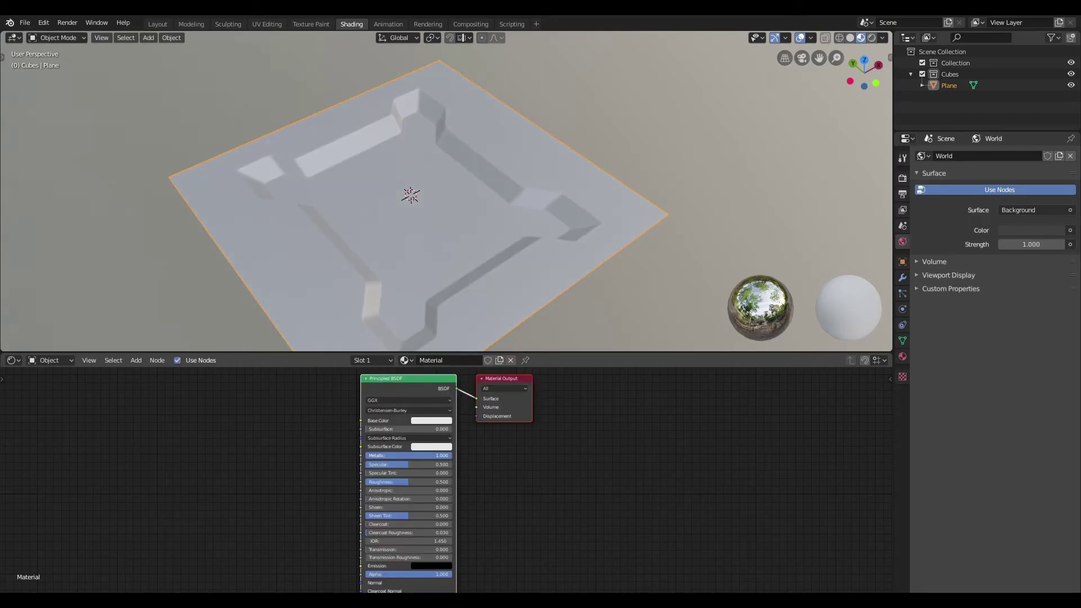
# - Deselect the panel and change the viewport lighting environment to the dark studio HDRI
pyautogui.moveTo(752, 164); pyautogui.dragTo(732, 92, button='middle')
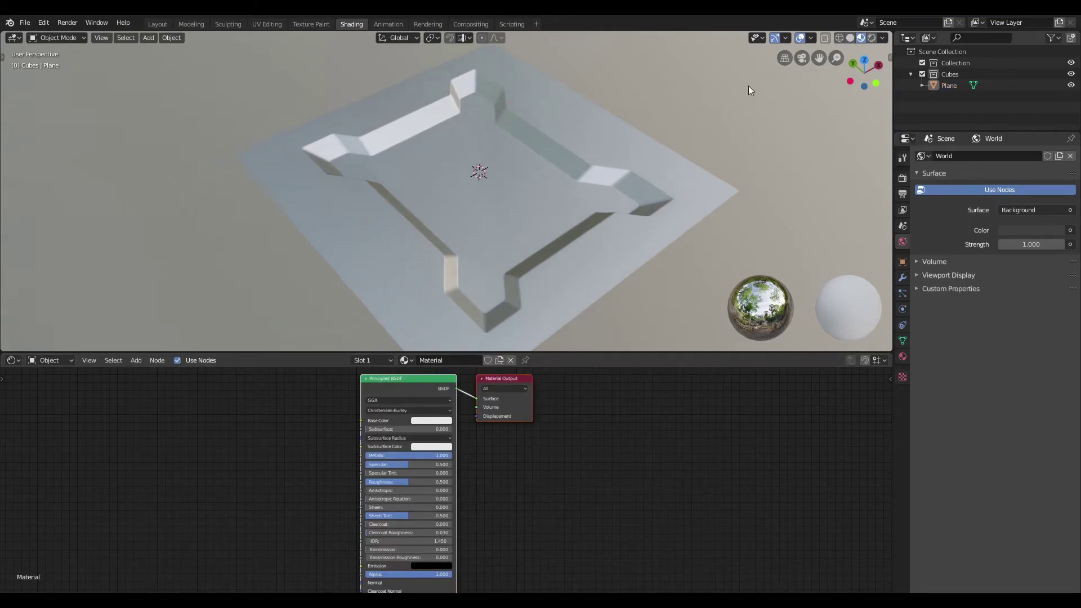
pyautogui.click(883, 38)
pyautogui.click(872, 131)
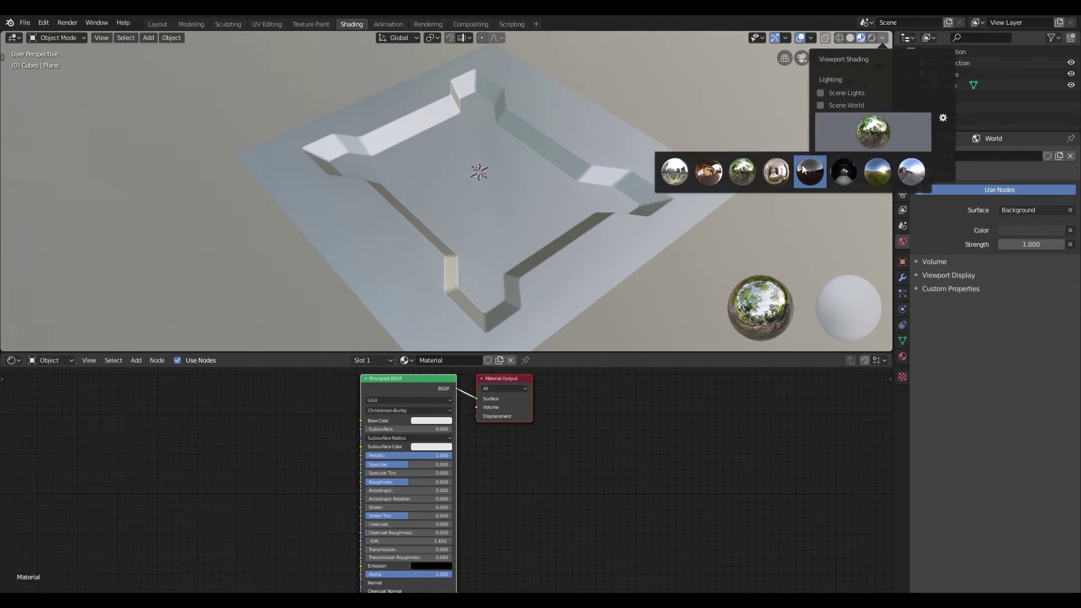
pyautogui.click(802, 171)
# - Maximize the 3D viewport and examine the reflections across the metallic panel for shading artefacts
pyautogui.hotkey('ctrl', 'space')
pyautogui.scroll(2, 566, 299)
pyautogui.scroll(3, 565, 299)
pyautogui.moveTo(565, 299)
pyautogui.mouseDown(button='middle')
pyautogui.moveTo(538, 312)
pyautogui.moveTo(565, 271)
pyautogui.moveTo(584, 290)
pyautogui.moveTo(583, 274)
pyautogui.mouseUp(button='middle')
pyautogui.scroll(-3, 563, 277)
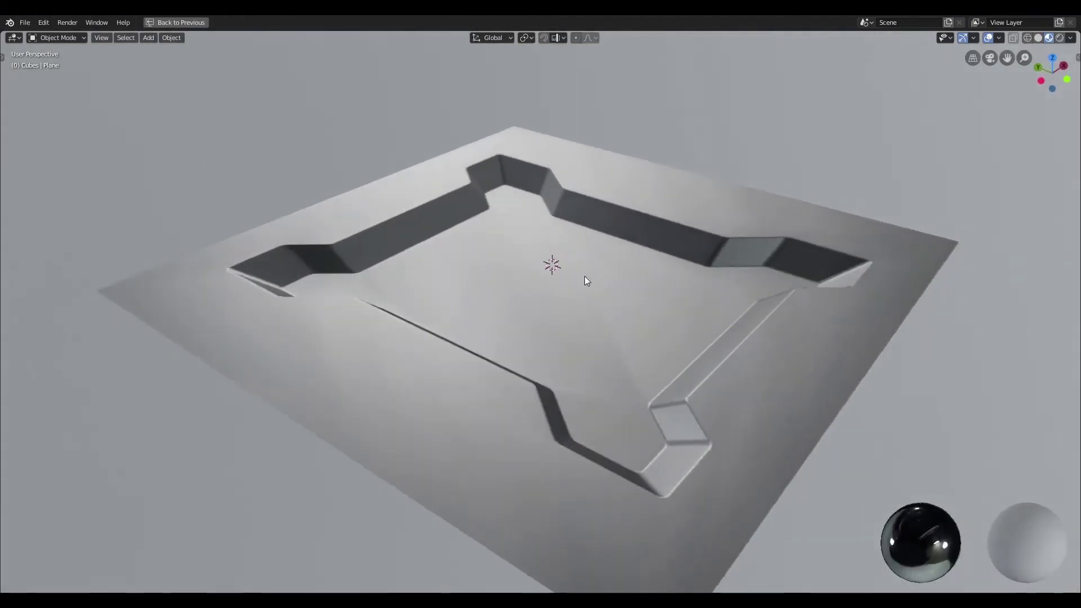
pyautogui.scroll(3, 653, 304)
pyautogui.moveTo(653, 305); pyautogui.dragTo(597, 347, button='middle')
pyautogui.scroll(-3, 641, 319)
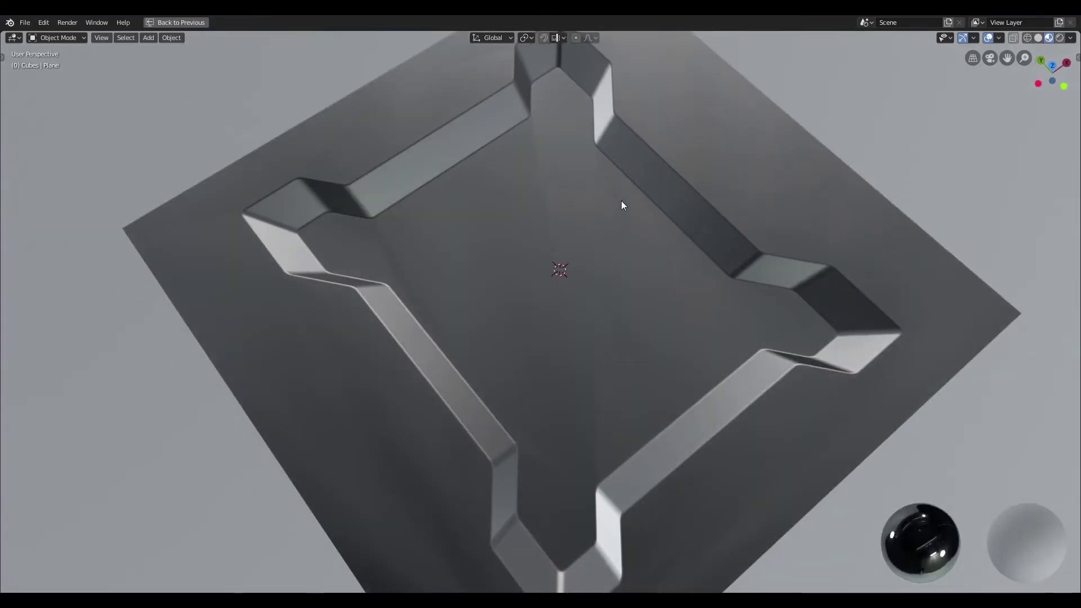
pyautogui.scroll(-2, 573, 269)
# - Select the recess floor and the flat faces surrounding the recess, and inset them slightly
pyautogui.press('Tab')
pyautogui.press('KP_7')
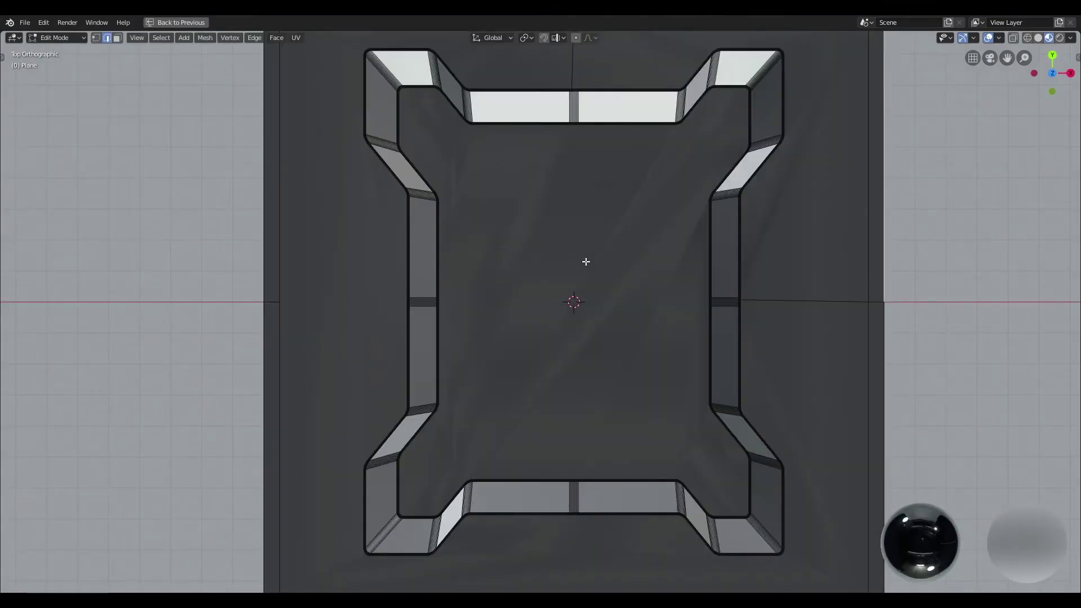
pyautogui.moveTo(535, 220); pyautogui.dragTo(601, 338)
pyautogui.press('3')
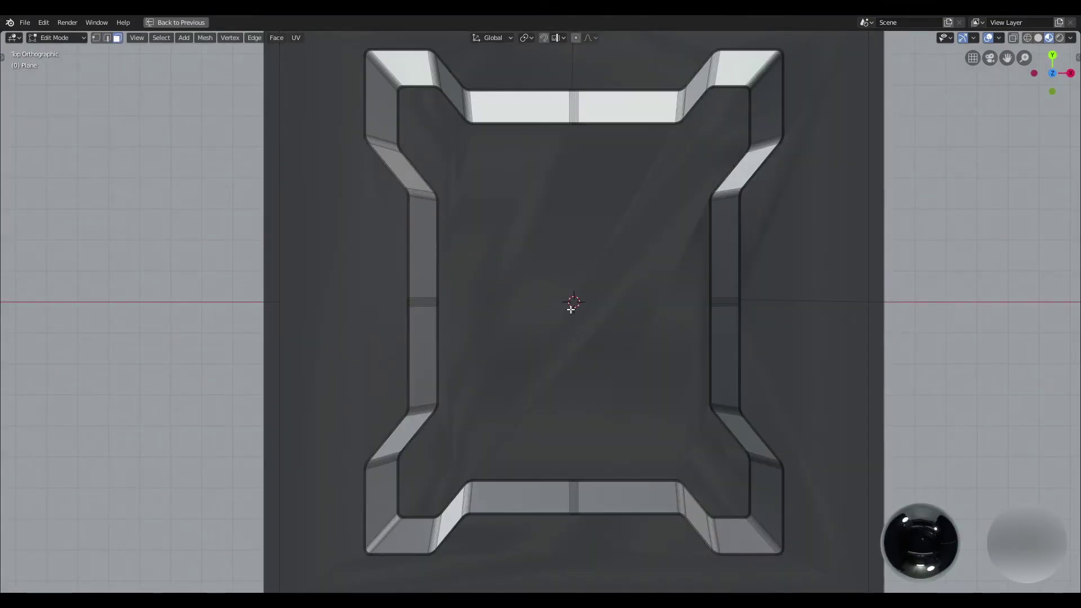
pyautogui.click(560, 289)
pyautogui.scroll(-2, 562, 348)
pyautogui.keyDown('shift'); pyautogui.click(404, 318); pyautogui.keyUp('shift')
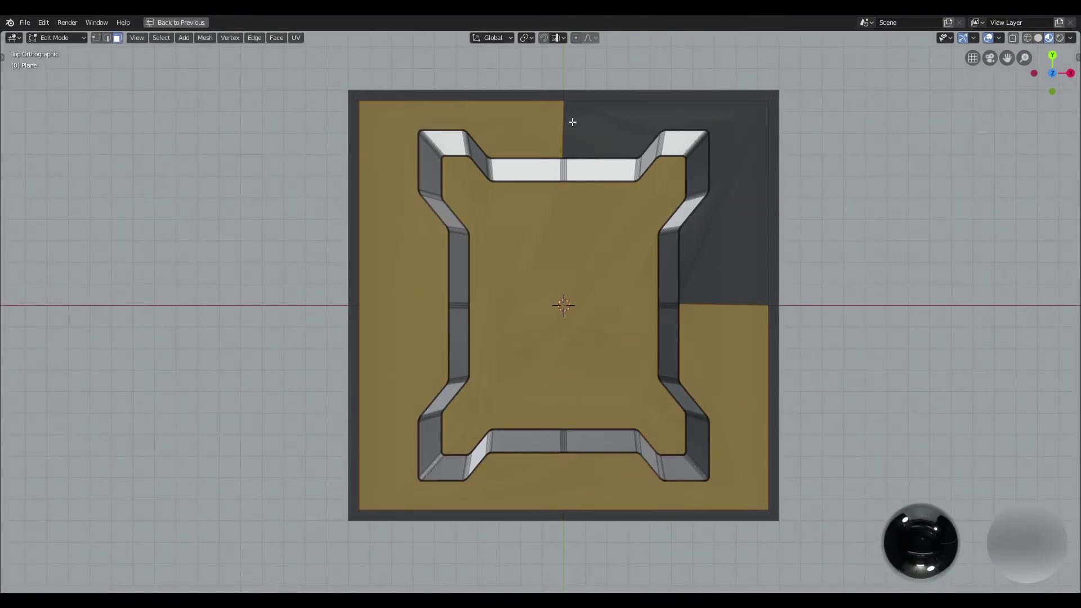
pyautogui.keyDown('shift'); pyautogui.click(597, 133); pyautogui.keyUp('shift')
pyautogui.scroll(3, 605, 347)
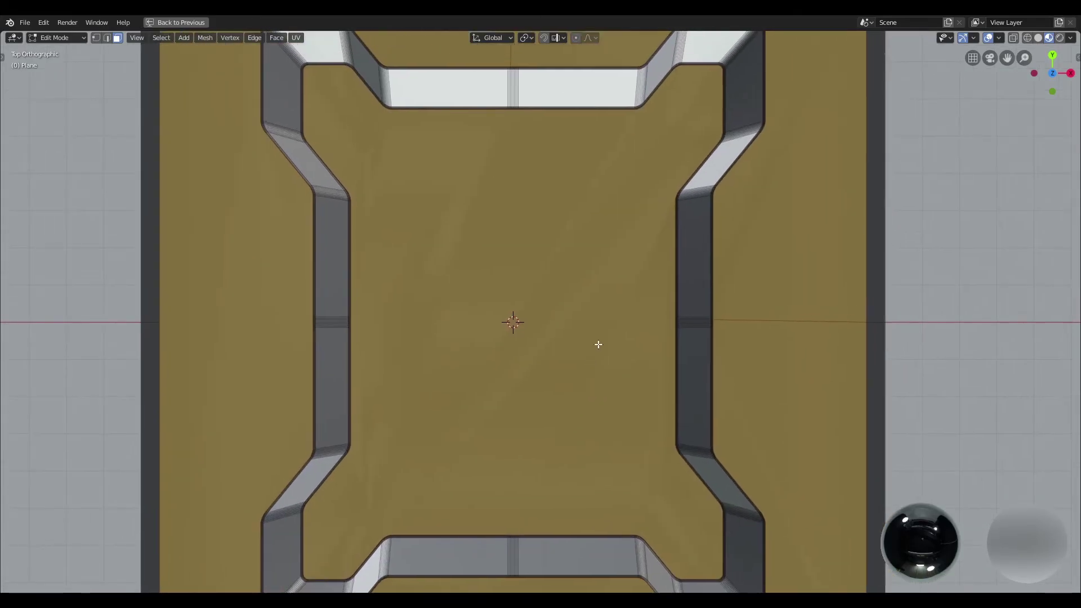
pyautogui.press('i')
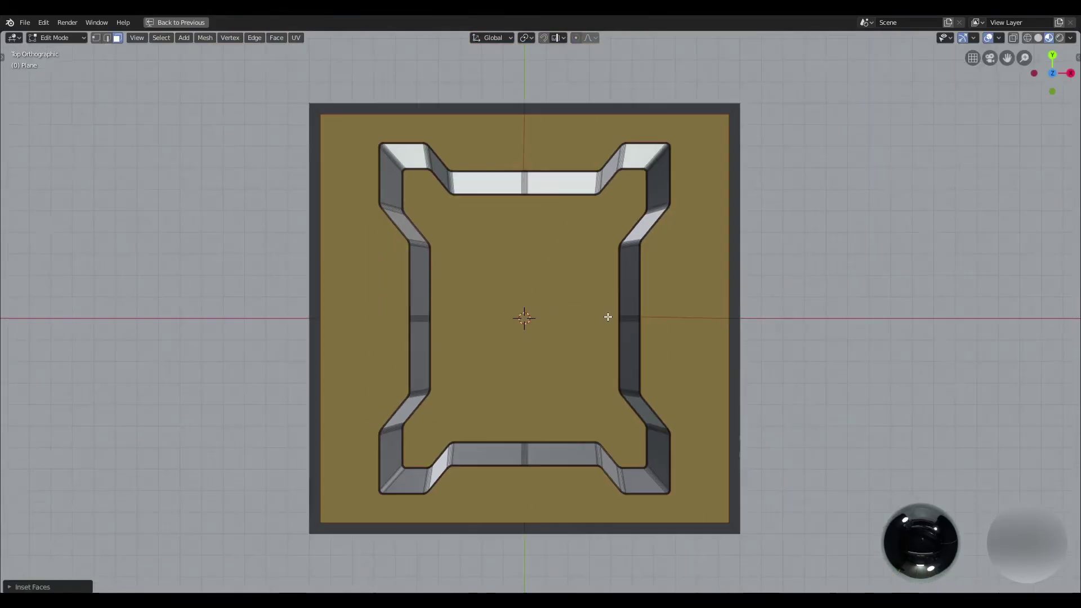
# - Return to Object Mode with solid shading and examine the smoothness of the inset panel surfaces
pyautogui.hotkey('ctrl', 'Tab')
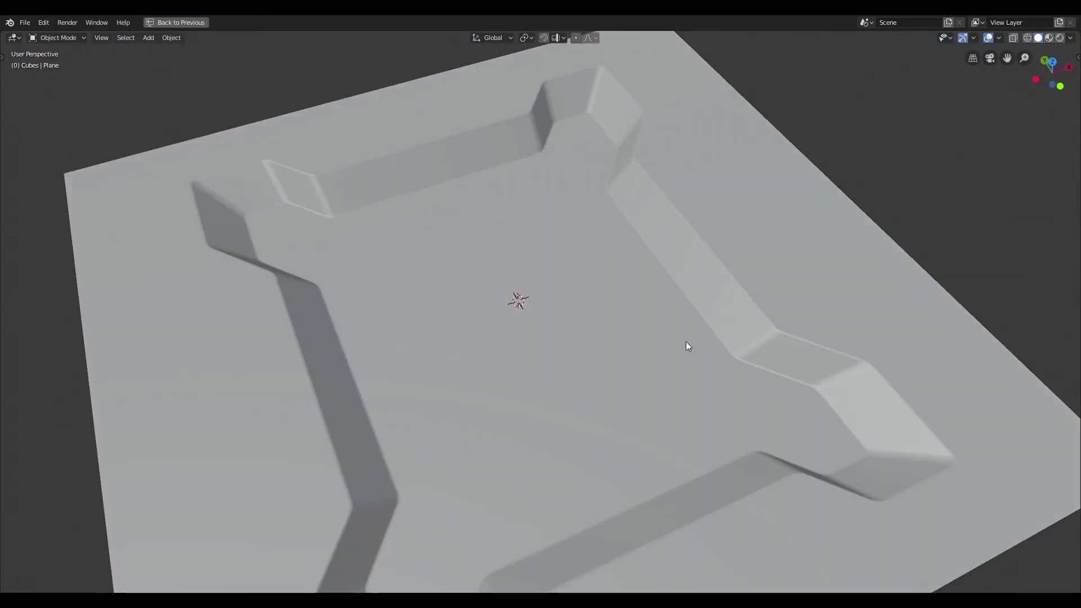
pyautogui.moveTo(686, 341); pyautogui.dragTo(675, 379, button='middle')
pyautogui.scroll(4, 667, 383)
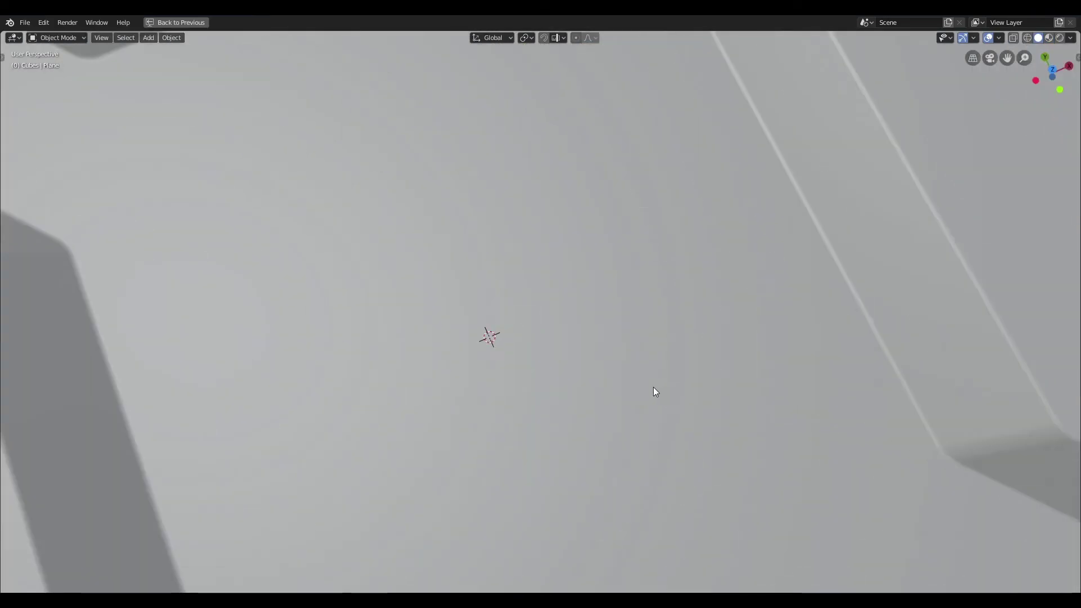
pyautogui.scroll(-2, 619, 371)
pyautogui.keyDown('shift'); pyautogui.moveTo(208, 243); pyautogui.dragTo(432, 300, button='middle'); pyautogui.keyUp('shift')
pyautogui.moveTo(431, 299); pyautogui.dragTo(507, 272, button='middle')
pyautogui.scroll(-8, 563, 282)
# - Switch the viewport to Look Dev shading, examine the panel's reflections, and restore the multi-area layout
pyautogui.press('z')
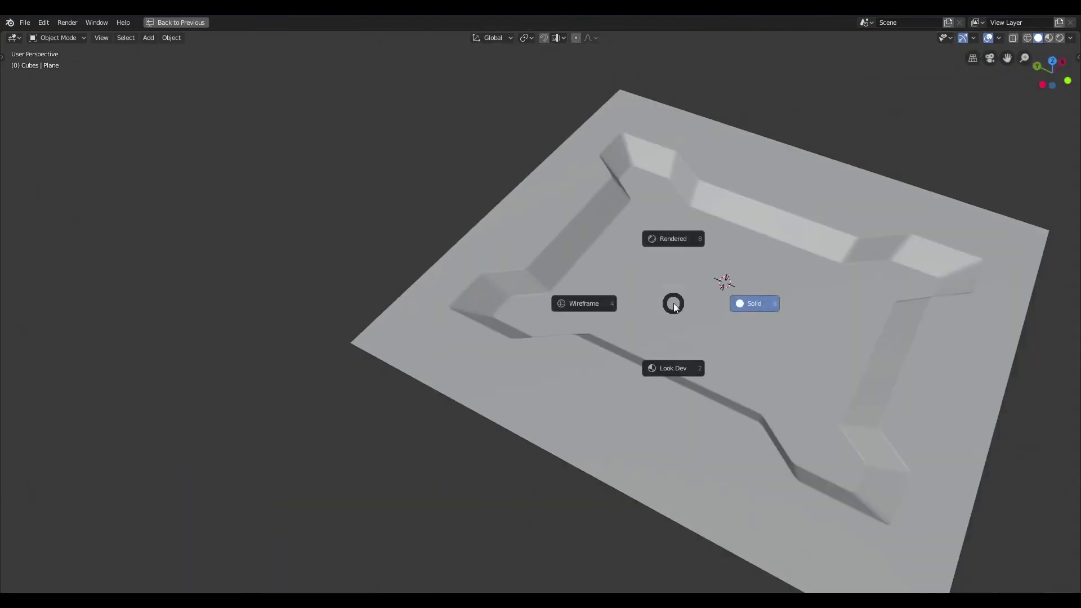
pyautogui.click(678, 368)
pyautogui.scroll(4, 577, 331)
pyautogui.moveTo(414, 303)
pyautogui.mouseDown(button='middle')
pyautogui.moveTo(529, 351)
pyautogui.moveTo(549, 340)
pyautogui.moveTo(619, 360)
pyautogui.moveTo(623, 347)
pyautogui.moveTo(538, 347)
pyautogui.moveTo(585, 373)
pyautogui.moveTo(575, 347)
pyautogui.moveTo(521, 345)
pyautogui.moveTo(563, 340)
pyautogui.moveTo(583, 417)
pyautogui.moveTo(614, 415)
pyautogui.moveTo(558, 354)
pyautogui.mouseUp(button='middle')
pyautogui.scroll(-4, 619, 366)
pyautogui.scroll(3, 623, 348)
pyautogui.scroll(-3, 614, 415)
pyautogui.scroll(2, 559, 354)
pyautogui.hotkey('ctrl', 'space')
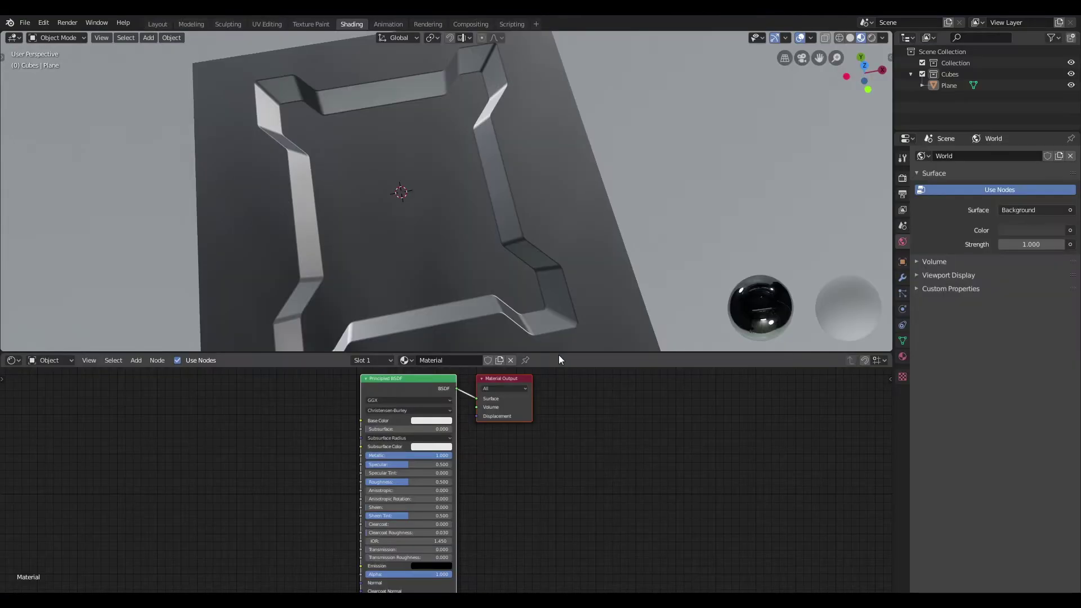
# - Return to the Layout workspace and add a 2 m plane at the origin
pyautogui.scroll(-2, 475, 262)
pyautogui.moveTo(475, 262)
pyautogui.keyDown('shift'); pyautogui.mouseDown(button='middle')
pyautogui.moveTo(624, 264)
pyautogui.moveTo(662, 229)
pyautogui.moveTo(684, 265)
pyautogui.moveTo(622, 290)
pyautogui.moveTo(633, 261)
pyautogui.mouseUp(button='middle'); pyautogui.keyUp('shift')
pyautogui.click(163, 25)
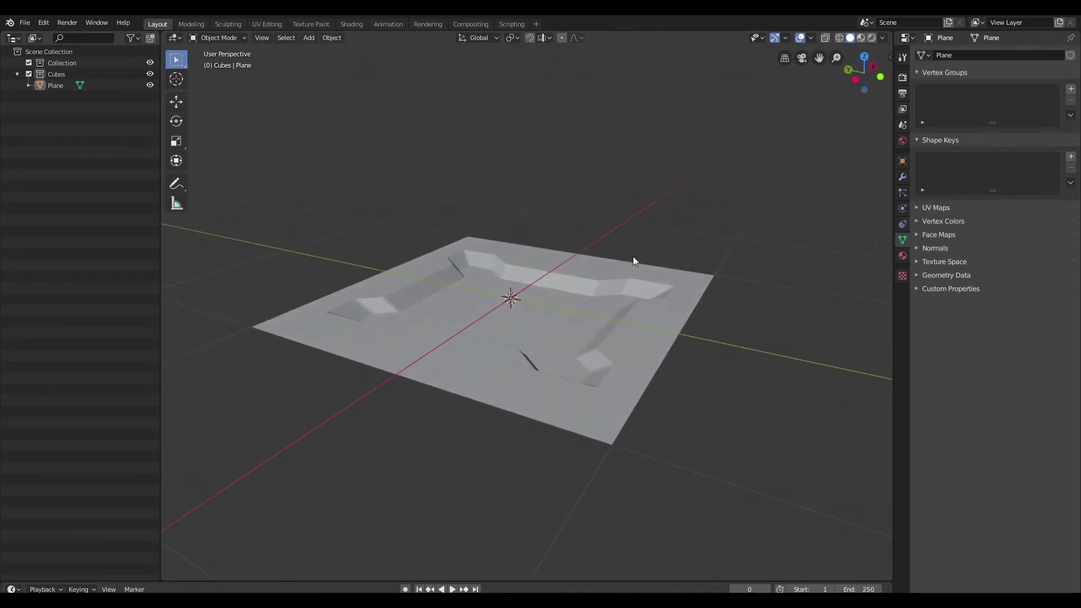
pyautogui.hotkey('shift', 'a')
pyautogui.click(719, 259)
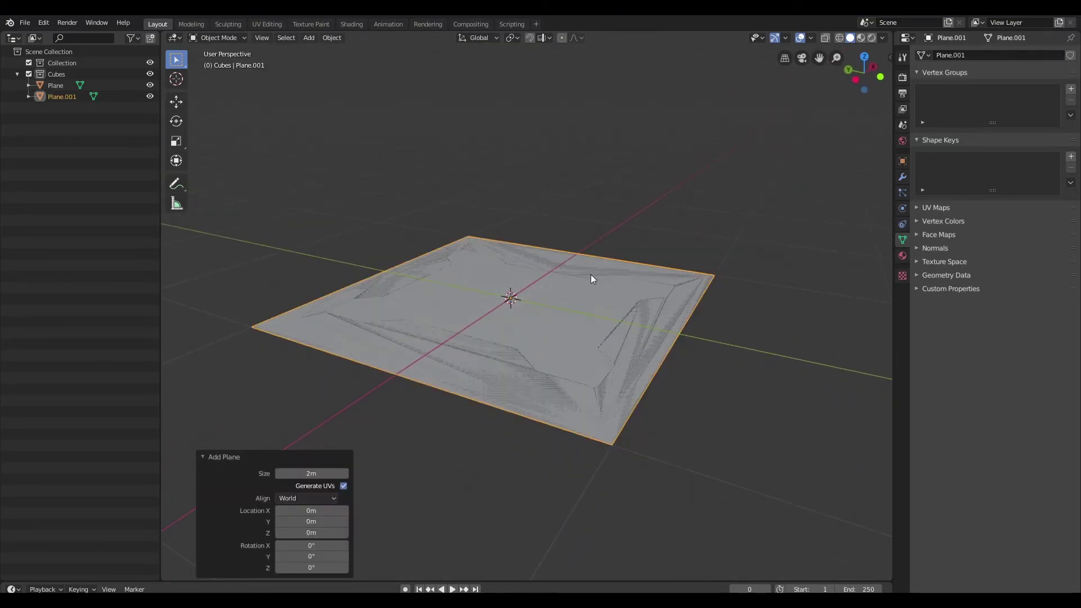
# - Move the new plane up about 0.64 m along Z so it sits above the recessed panel
pyautogui.press('g')
pyautogui.press('z')
pyautogui.click(625, 165)
pyautogui.moveTo(624, 165); pyautogui.dragTo(643, 271, button='middle')
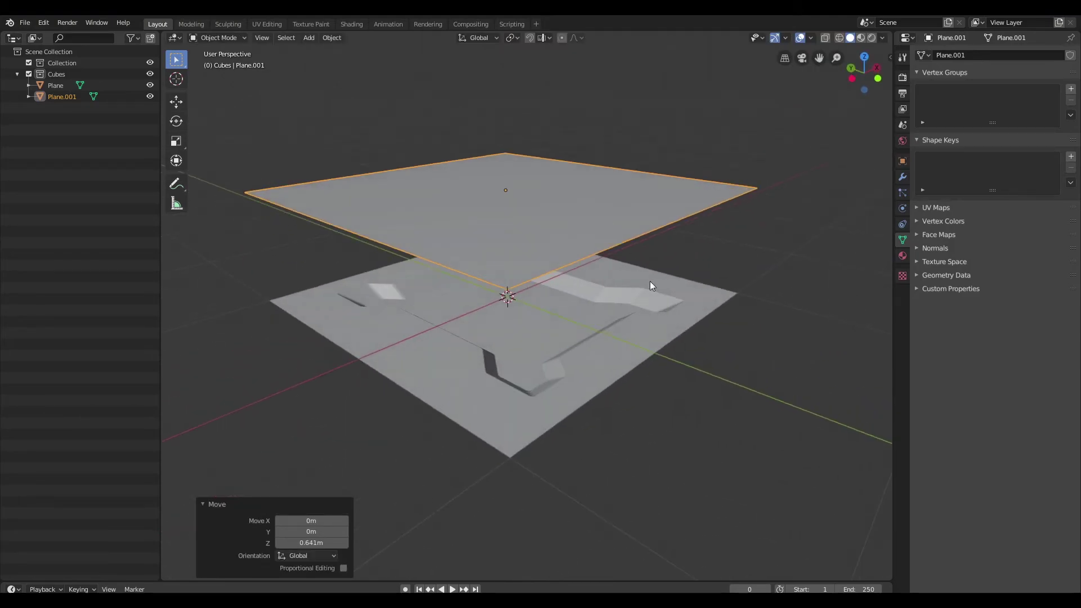
pyautogui.scroll(2, 653, 296)
pyautogui.keyDown('shift'); pyautogui.moveTo(661, 318); pyautogui.dragTo(684, 303, button='middle'); pyautogui.keyUp('shift')
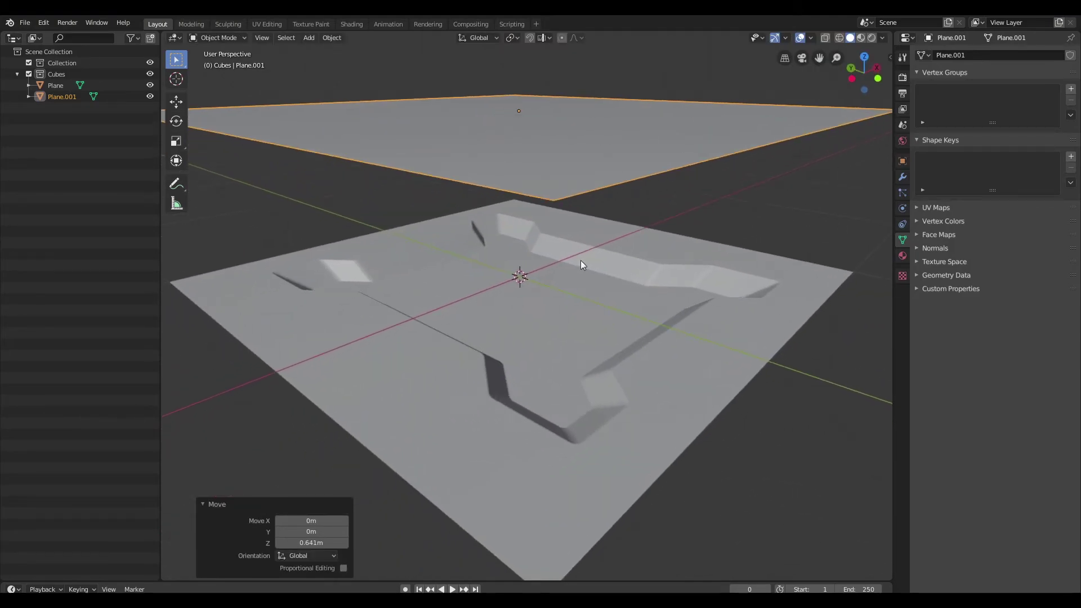
# - Switch to the Shading workspace and create a new material for the upper plane
pyautogui.click(351, 25)
pyautogui.moveTo(451, 220)
pyautogui.mouseDown(button='middle')
pyautogui.moveTo(556, 177)
pyautogui.moveTo(546, 204)
pyautogui.mouseUp(button='middle')
pyautogui.scroll(2, 546, 203)
pyautogui.click(653, 251)
pyautogui.moveTo(653, 251); pyautogui.dragTo(630, 256, button='middle')
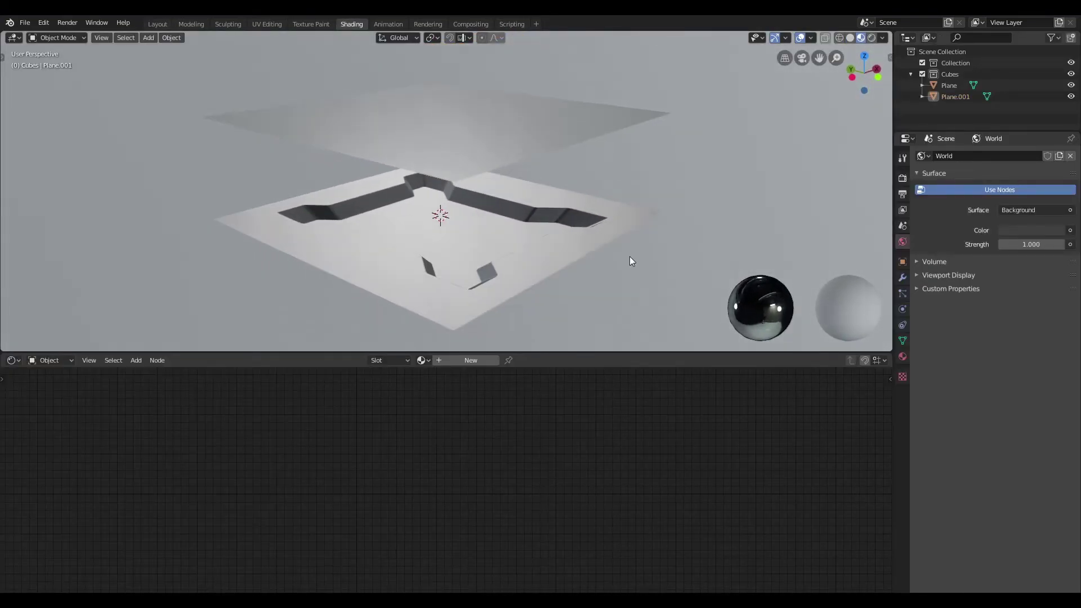
pyautogui.click(522, 140)
pyautogui.moveTo(522, 140); pyautogui.dragTo(528, 145, button='middle')
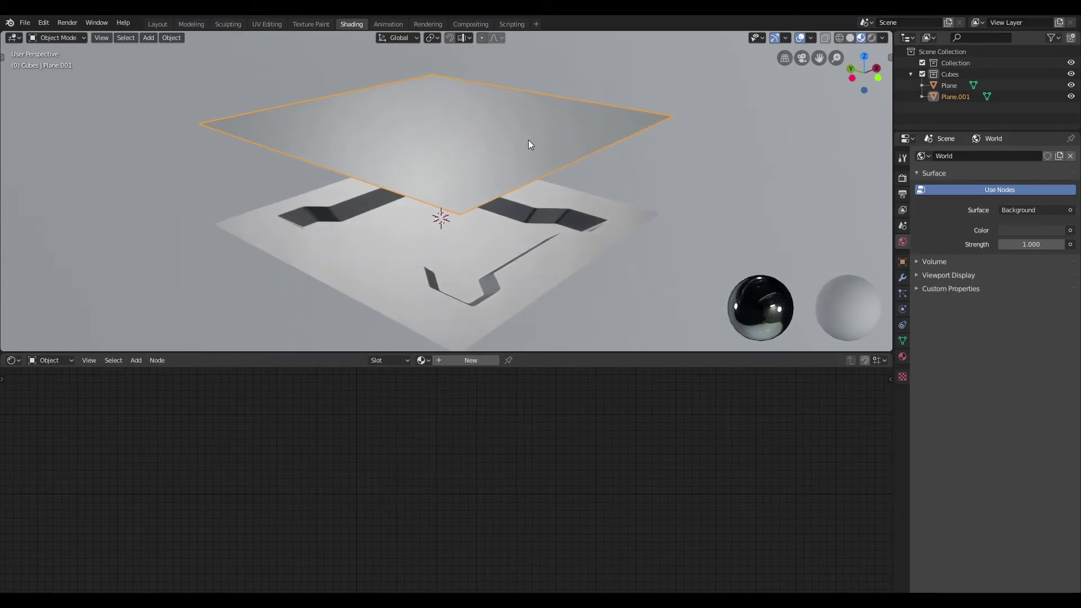
pyautogui.click(453, 360)
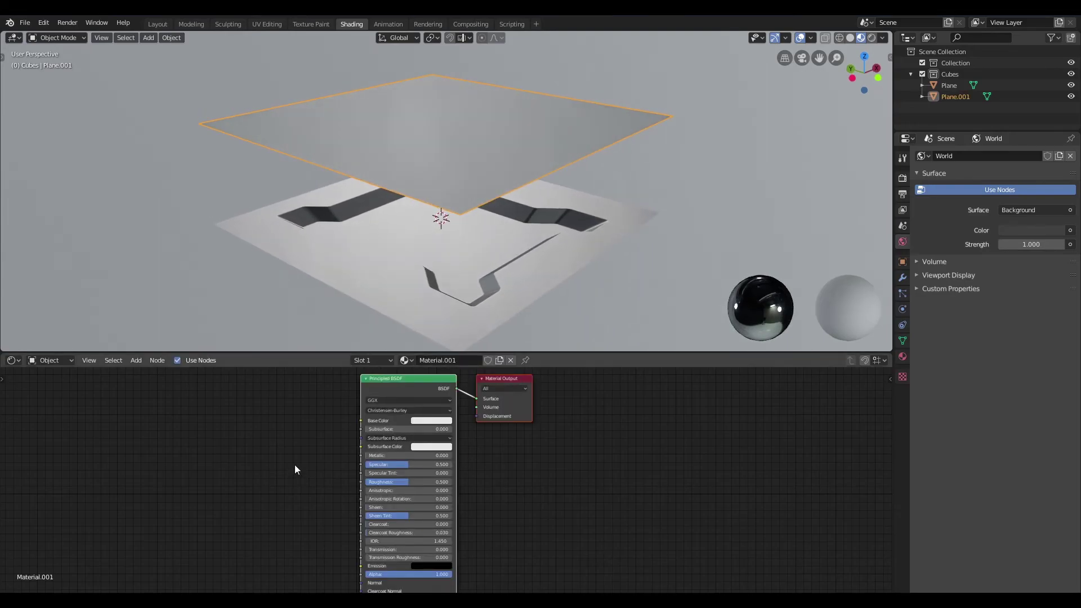
# - Add an Image Texture node and place it to the left of the Principled BSDF
pyautogui.moveTo(295, 465); pyautogui.dragTo(346, 499, button='middle')
pyautogui.hotkey('shift', 'a')
pyautogui.click(248, 482)
pyautogui.write('im')
pyautogui.press('Return')
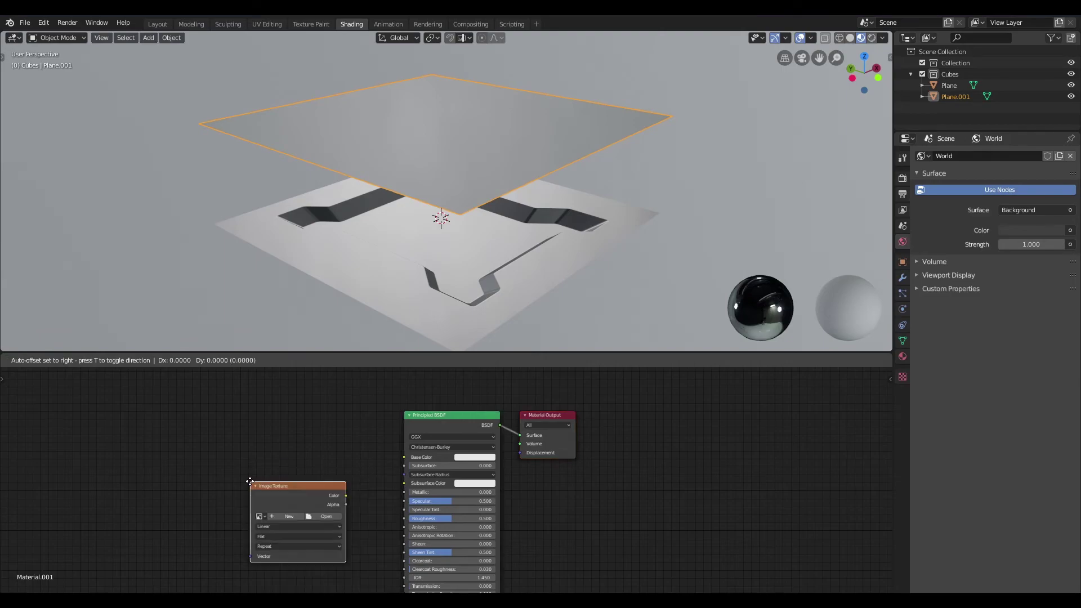
pyautogui.click(143, 479)
# - Add a Normal Map node and place it between the Image Texture and the Principled BSDF
pyautogui.hotkey('shift', 'a')
pyautogui.click(301, 468)
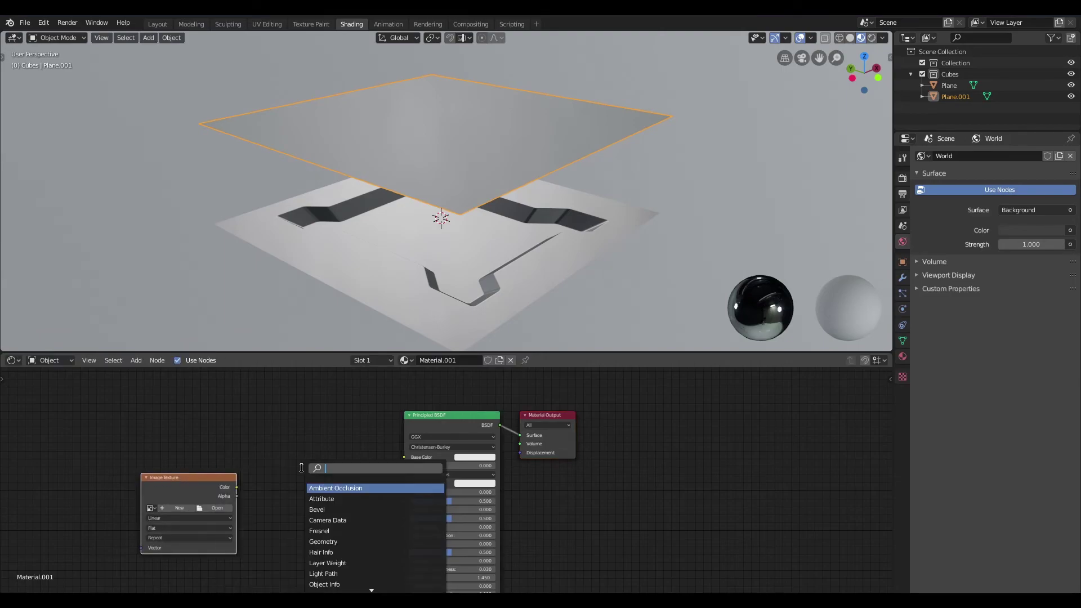
pyautogui.write('normal')
pyautogui.press('Down')
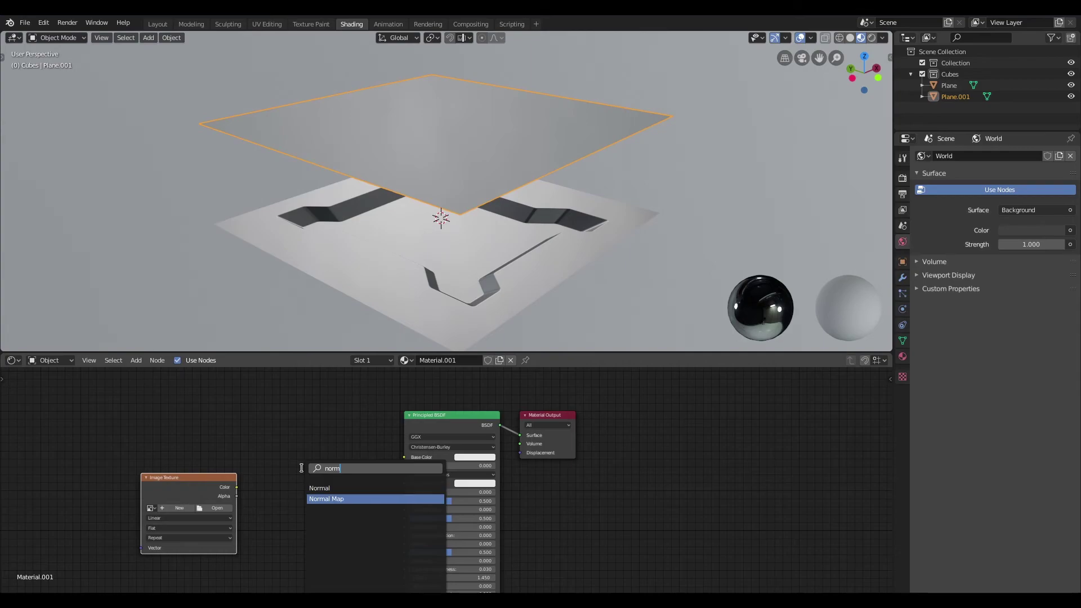
pyautogui.press('Return')
pyautogui.click(303, 513)
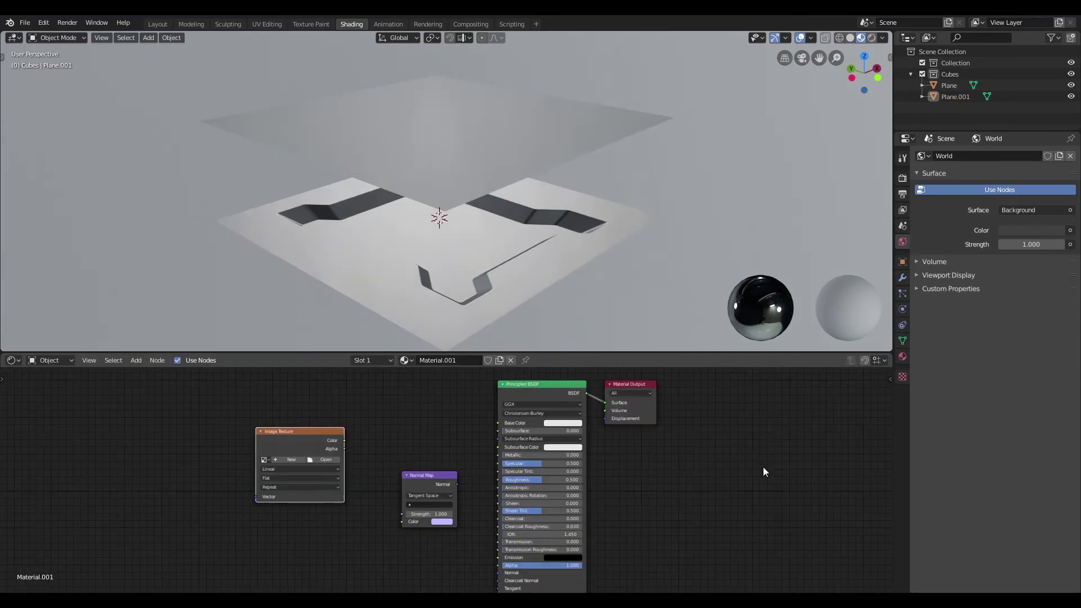
# - Create a new 32-bit float image named nm decal in the Image Texture node and set its color space to Non-Color
pyautogui.moveTo(407, 418); pyautogui.dragTo(458, 432, button='middle')
pyautogui.scroll(4, 455, 411)
pyautogui.click(354, 459)
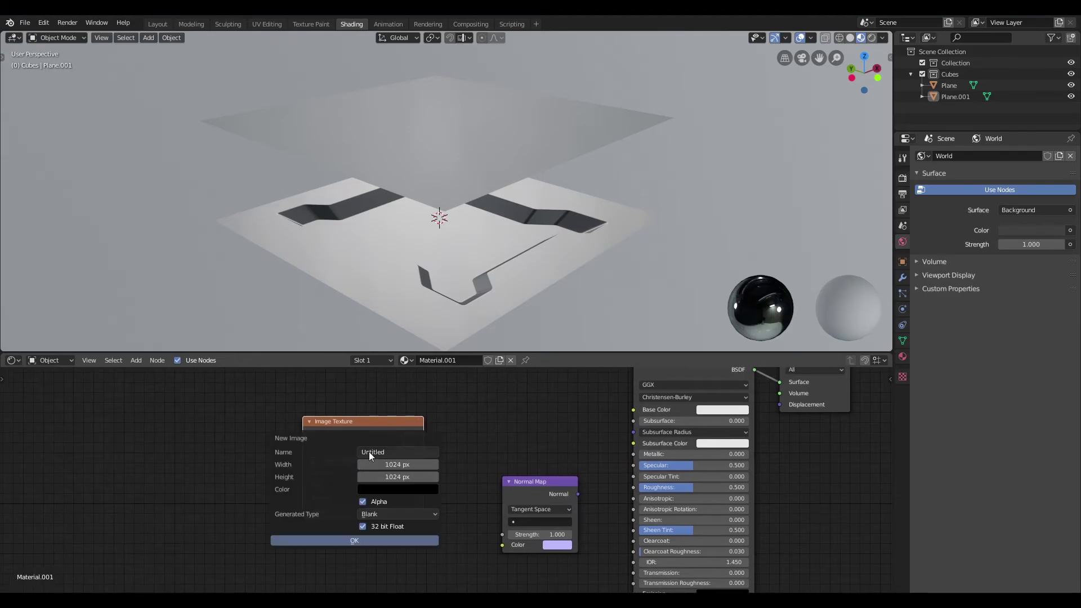
pyautogui.press('BackSpace')
pyautogui.press('Return')
pyautogui.click(354, 542)
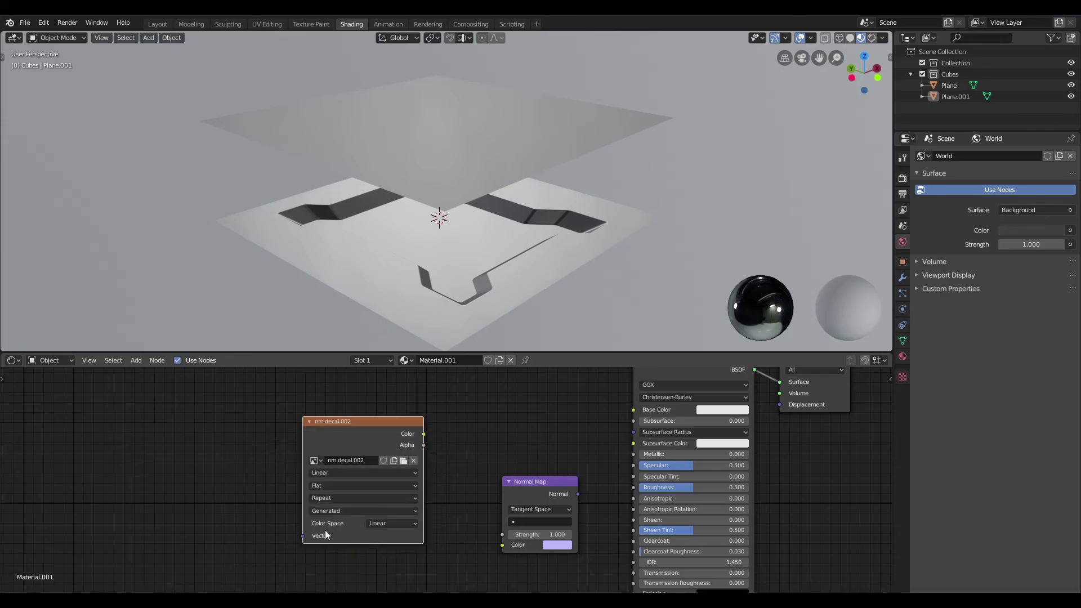
pyautogui.click(382, 524)
pyautogui.click(400, 475)
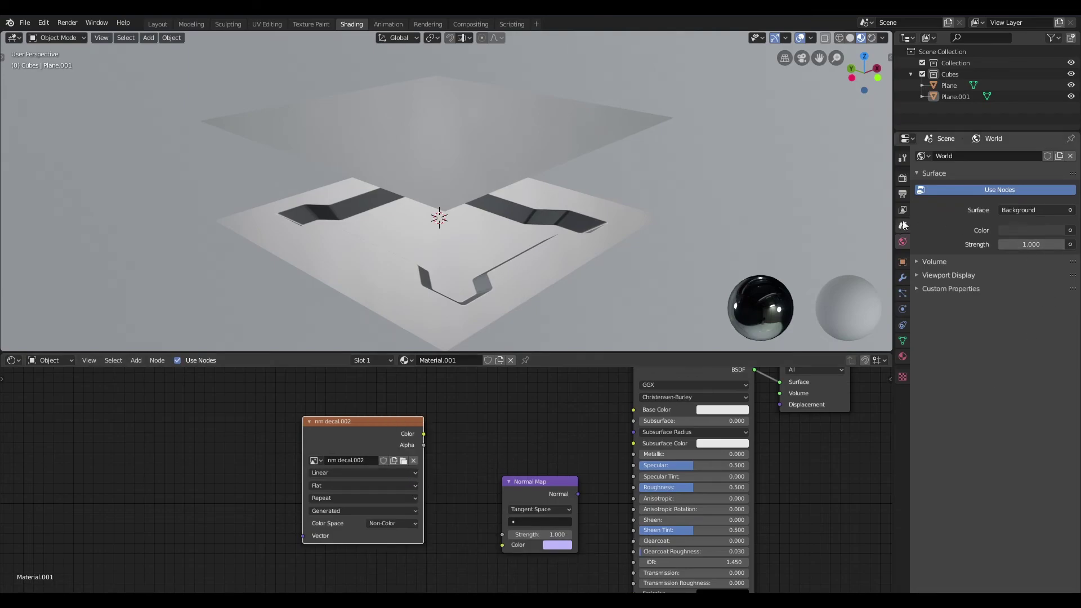
# - Switch the render engine to Cycles and set up a Normal bake with Selected to Active enabled
pyautogui.click(903, 179)
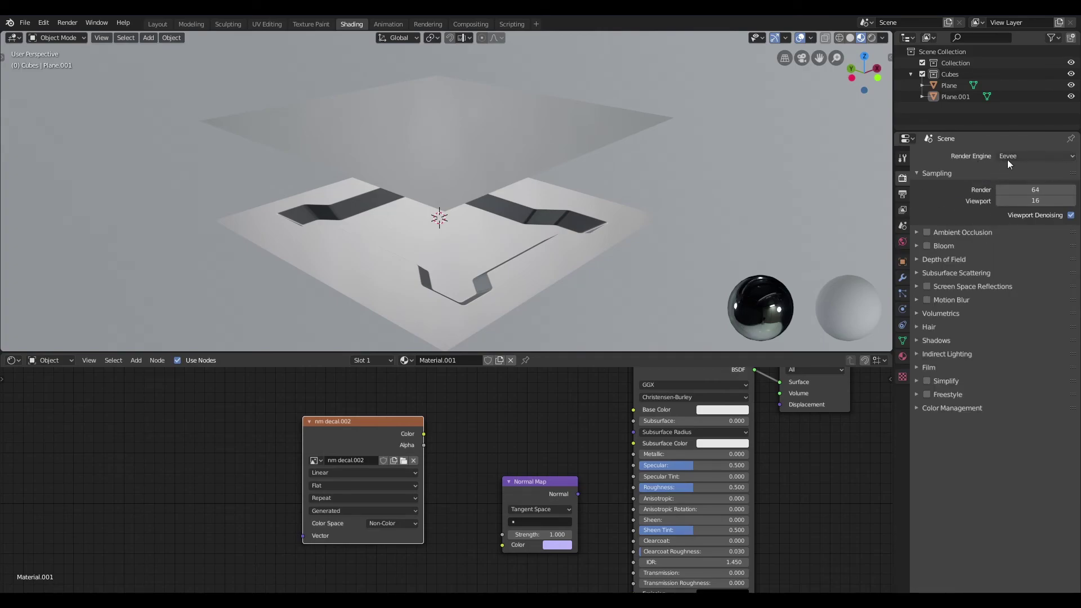
pyautogui.click(1025, 160)
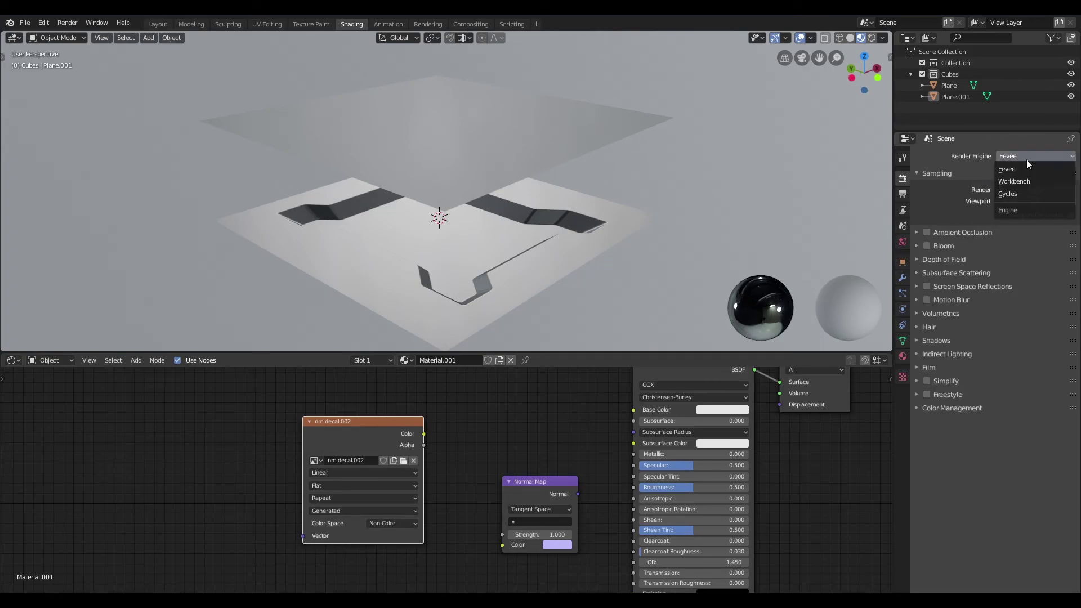
pyautogui.click(1022, 193)
pyautogui.scroll(-2, 1001, 386)
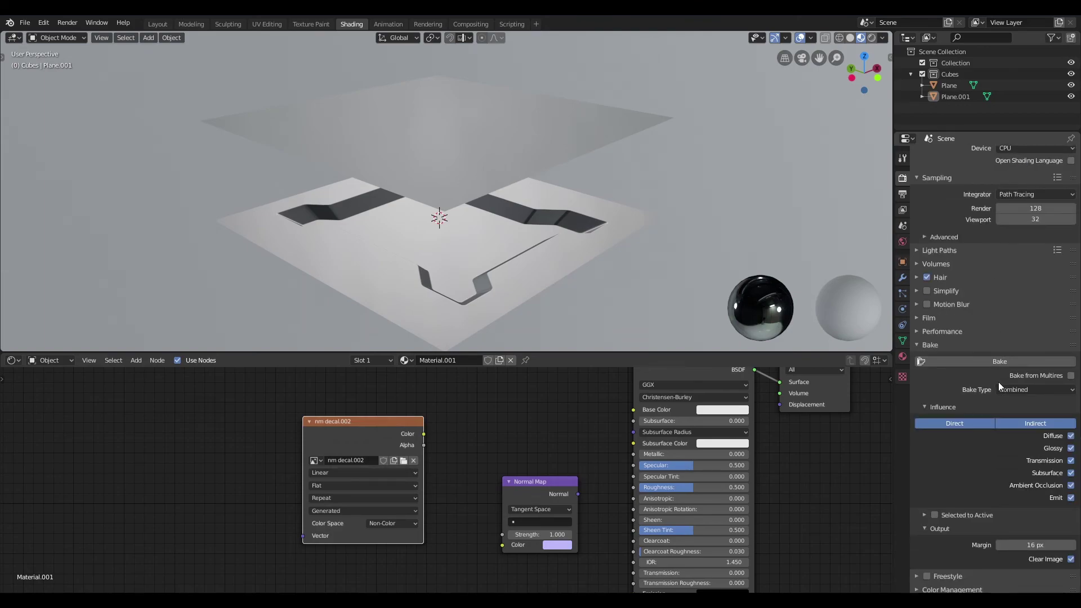
pyautogui.click(1028, 391)
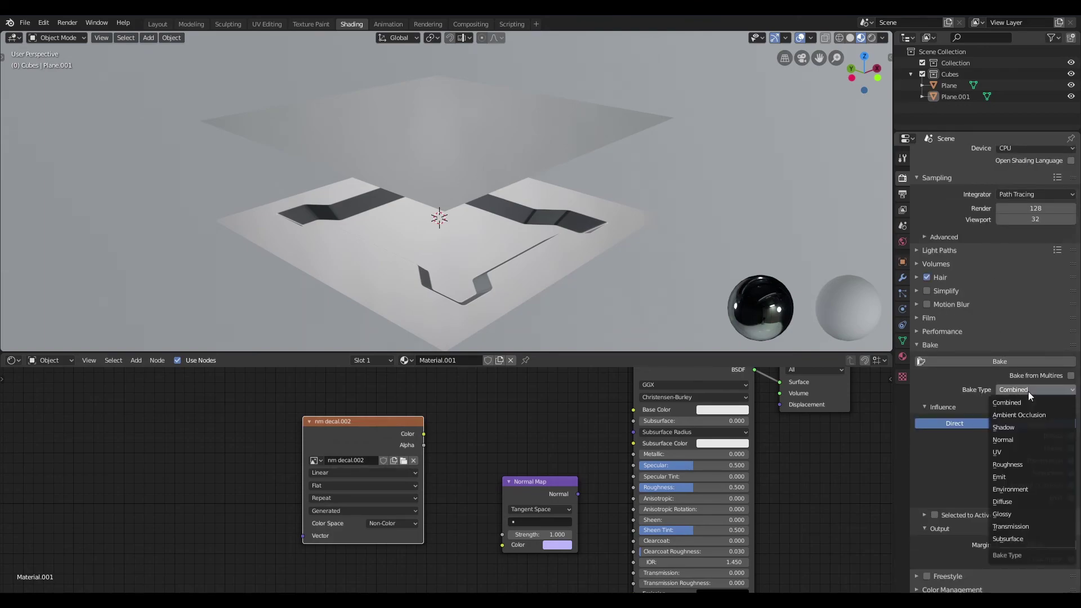
pyautogui.click(1029, 438)
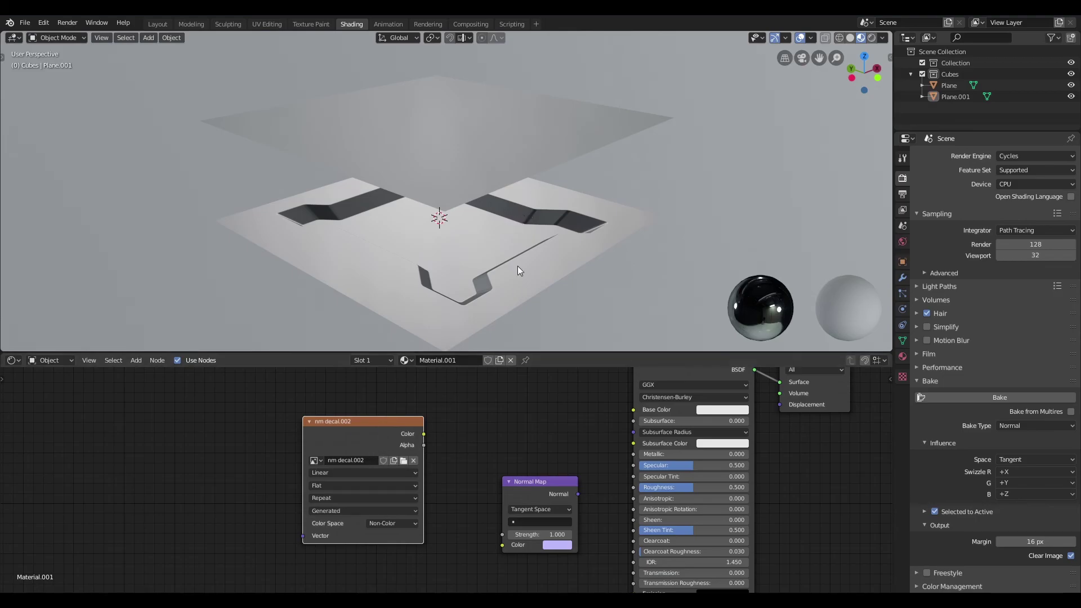
# - Select the recessed panel plus the upper plane as the active object, and bake the normals onto the upper plane's image
pyautogui.click(555, 261)
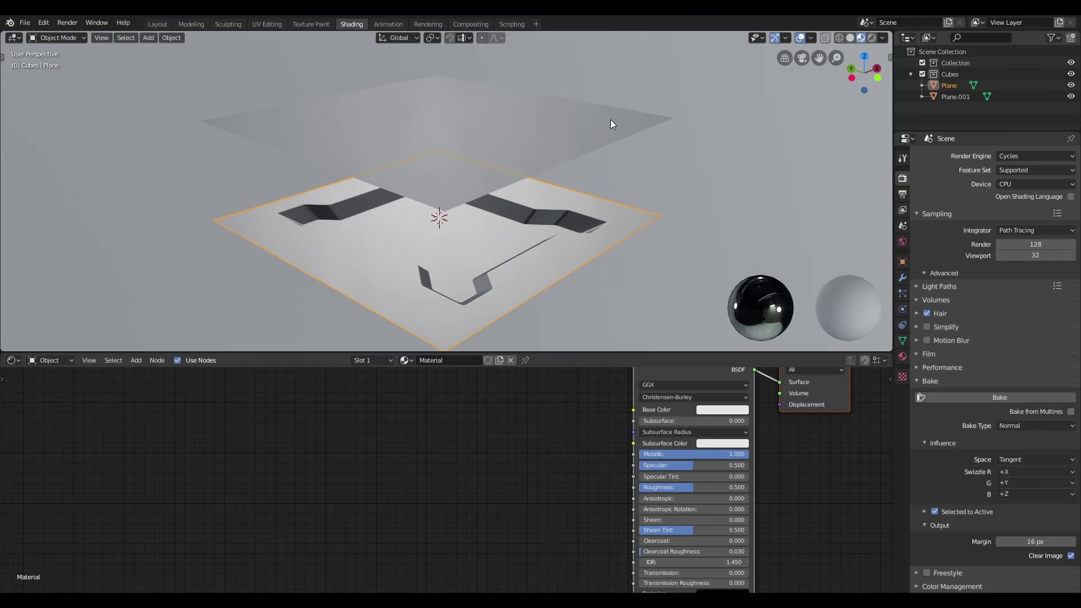
pyautogui.keyDown('shift'); pyautogui.click(593, 127); pyautogui.keyUp('shift')
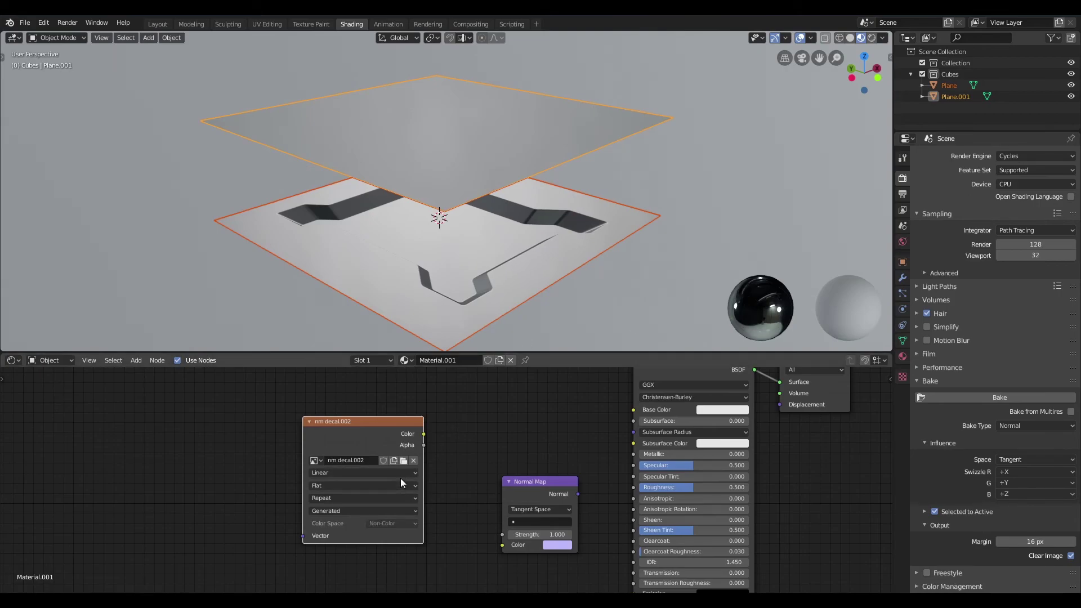
# - Connect the image's Color through the Normal Map node to the Principled BSDF's Normal input, and set Metallic to 1.000
pyautogui.moveTo(423, 433)
pyautogui.mouseDown()
pyautogui.moveTo(516, 509)
pyautogui.moveTo(503, 545)
pyautogui.mouseUp()
pyautogui.moveTo(578, 494); pyautogui.dragTo(638, 451)
pyautogui.moveTo(535, 86)
pyautogui.mouseDown(button='middle')
pyautogui.moveTo(542, 231)
pyautogui.moveTo(555, 185)
pyautogui.mouseUp(button='middle')
pyautogui.scroll(4, 533, 209)
pyautogui.scroll(-5, 555, 184)
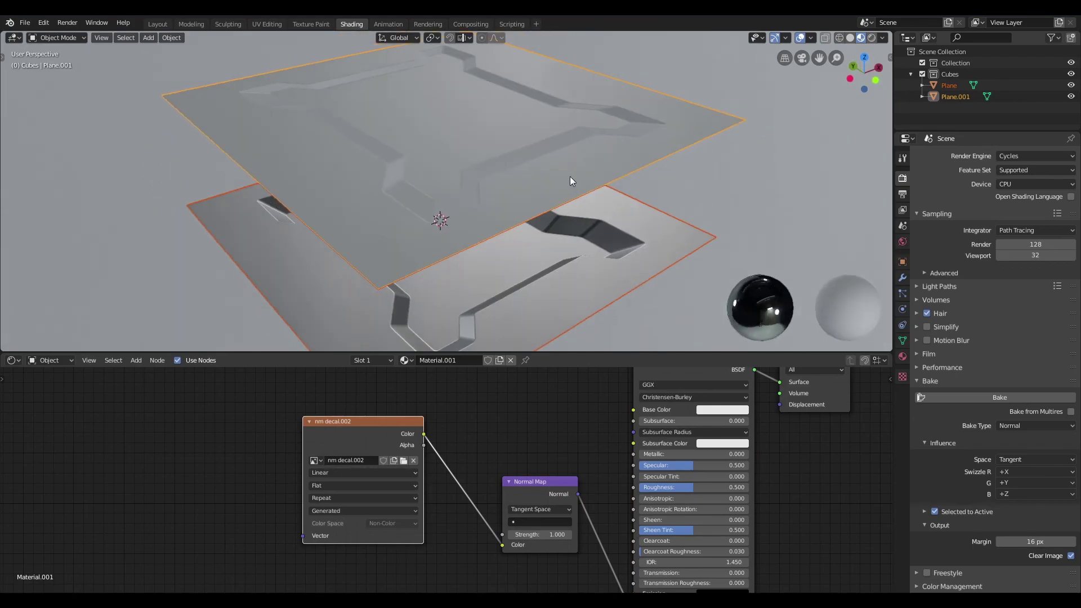
pyautogui.moveTo(663, 454); pyautogui.dragTo(749, 454)
# - Inspect the baked normal map's shading on the upper plane from above and from several oblique angles
pyautogui.scroll(-2, 564, 120)
pyautogui.scroll(4, 589, 163)
pyautogui.moveTo(589, 162); pyautogui.dragTo(539, 152, button='middle')
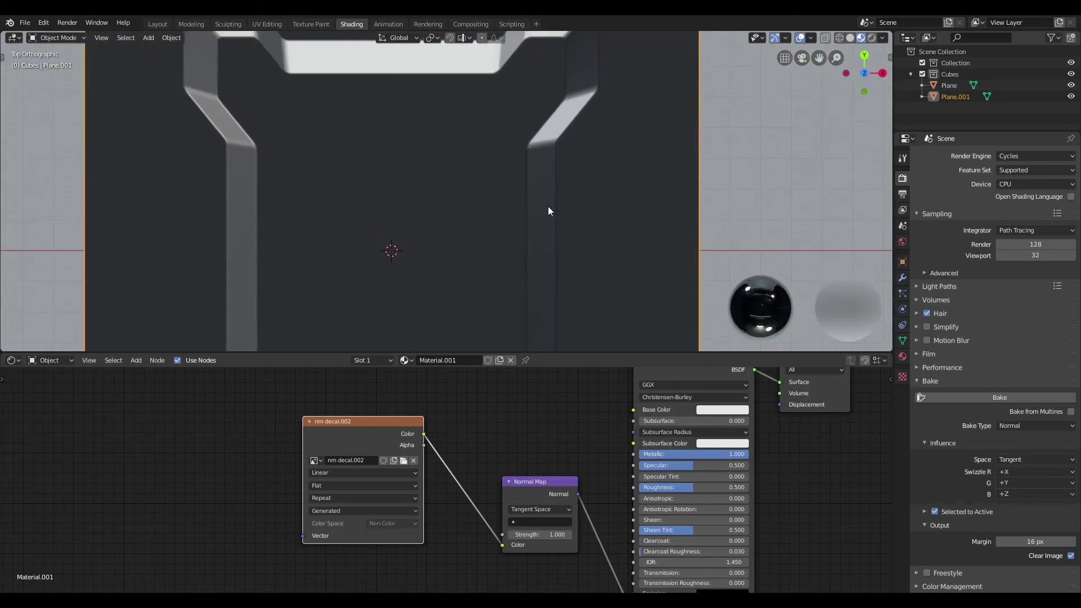
pyautogui.scroll(-4, 548, 205)
pyautogui.moveTo(565, 234); pyautogui.dragTo(582, 169, button='middle')
pyautogui.scroll(4, 606, 200)
pyautogui.scroll(-6, 605, 201)
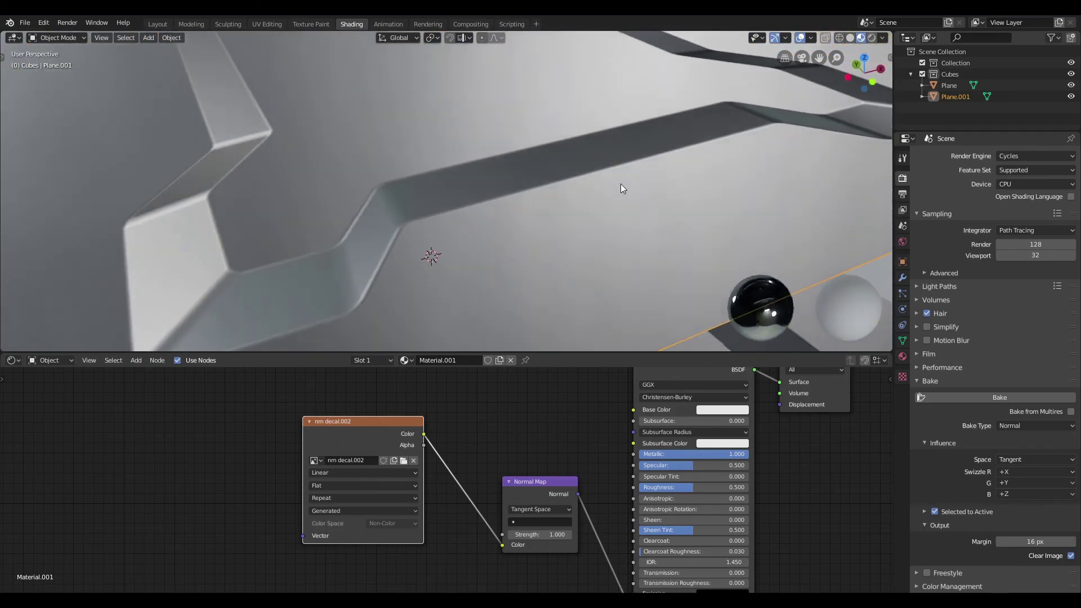
pyautogui.moveTo(552, 190); pyautogui.dragTo(493, 198, button='middle')
pyautogui.scroll(5, 492, 199)
pyautogui.scroll(-6, 511, 205)
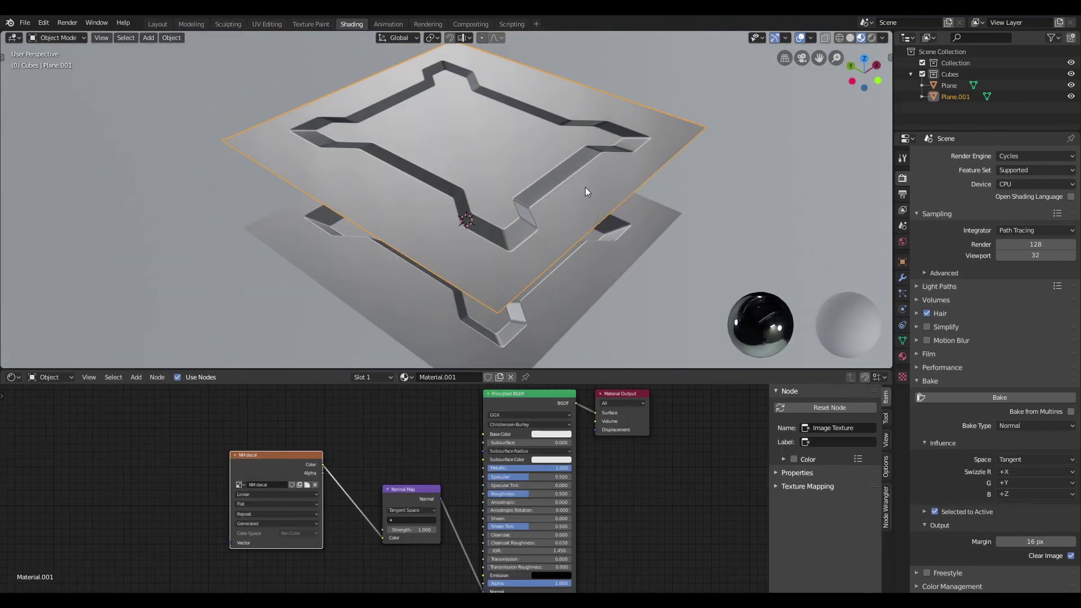
pyautogui.moveTo(586, 235); pyautogui.dragTo(584, 226, button='middle')
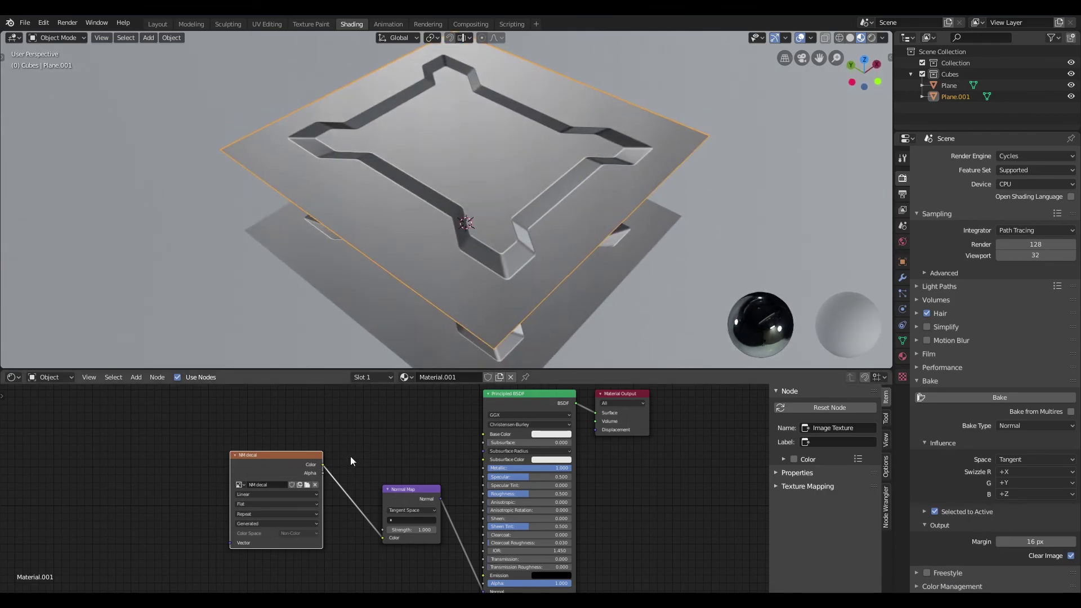
# - Split the node editor, turn the new area into an Image Editor and display the NM decal image in it
pyautogui.moveTo(3, 372); pyautogui.dragTo(309, 379)
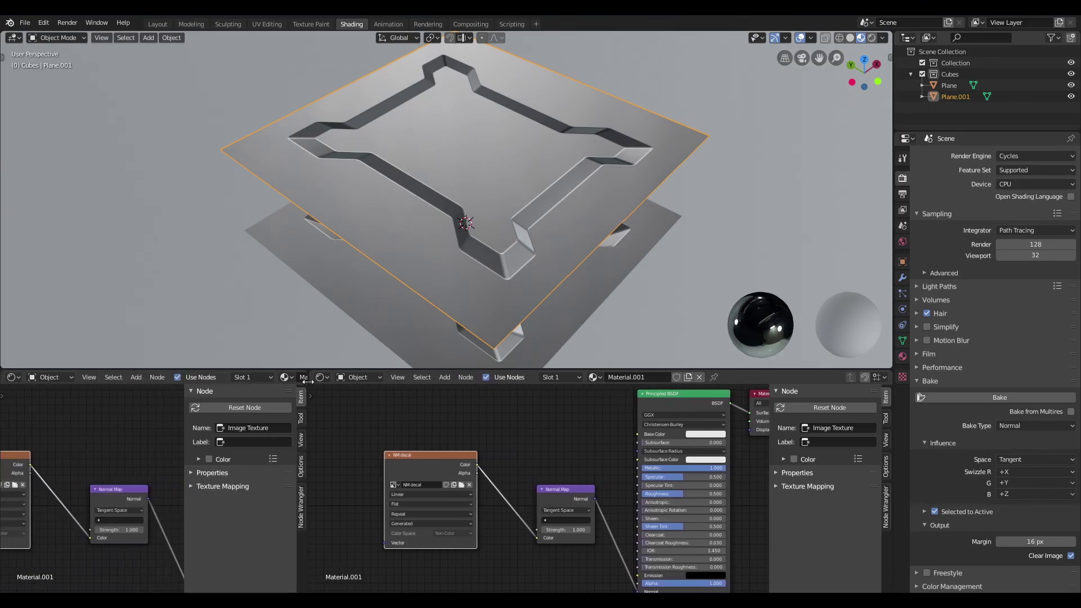
pyautogui.click(11, 377)
pyautogui.click(54, 430)
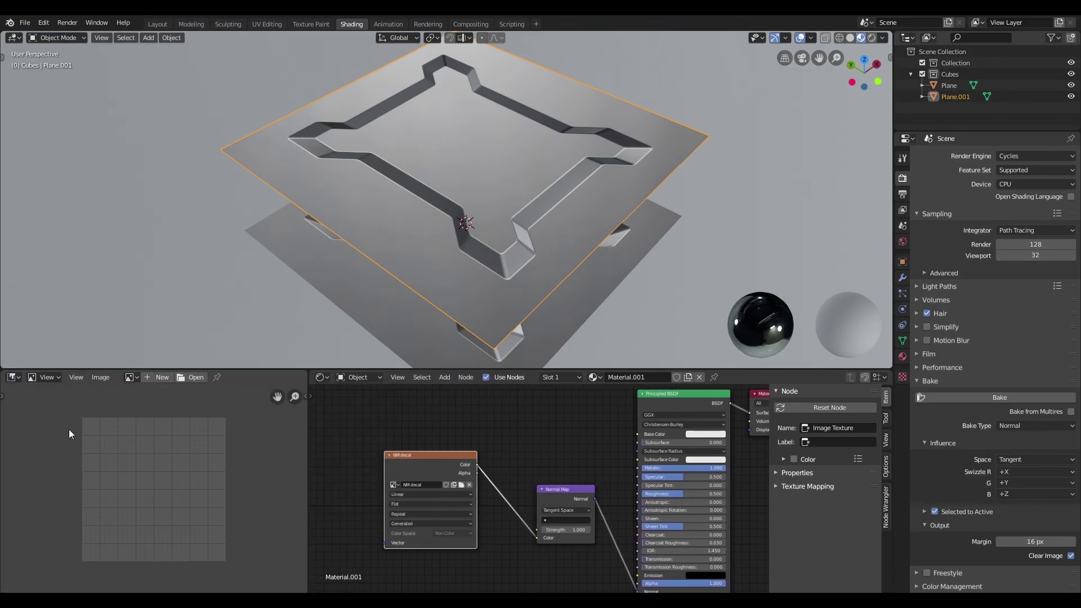
pyautogui.click(131, 377)
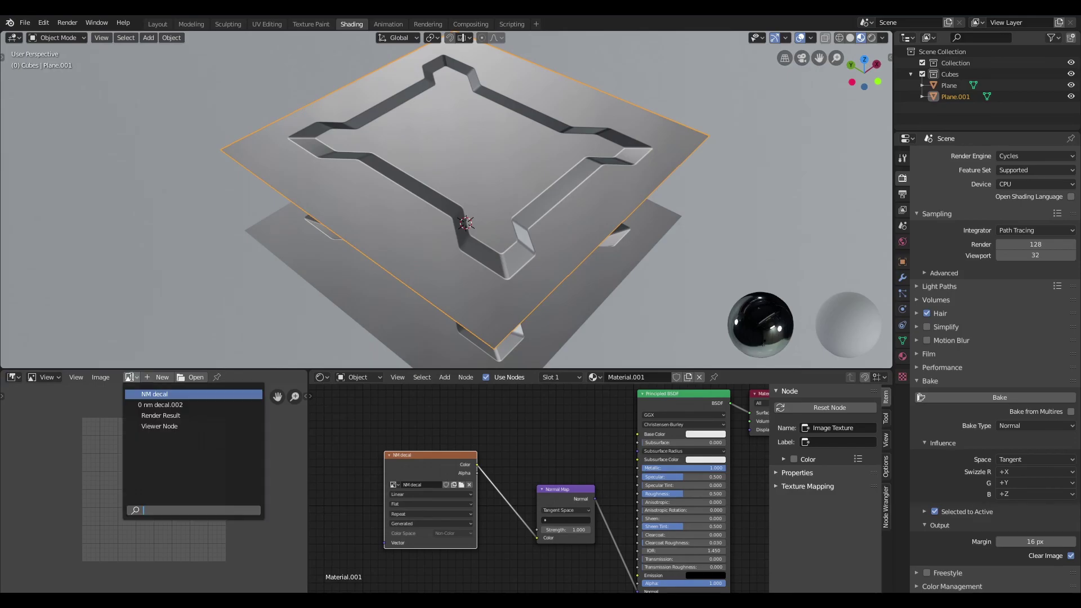
pyautogui.click(167, 396)
pyautogui.scroll(-6, 190, 462)
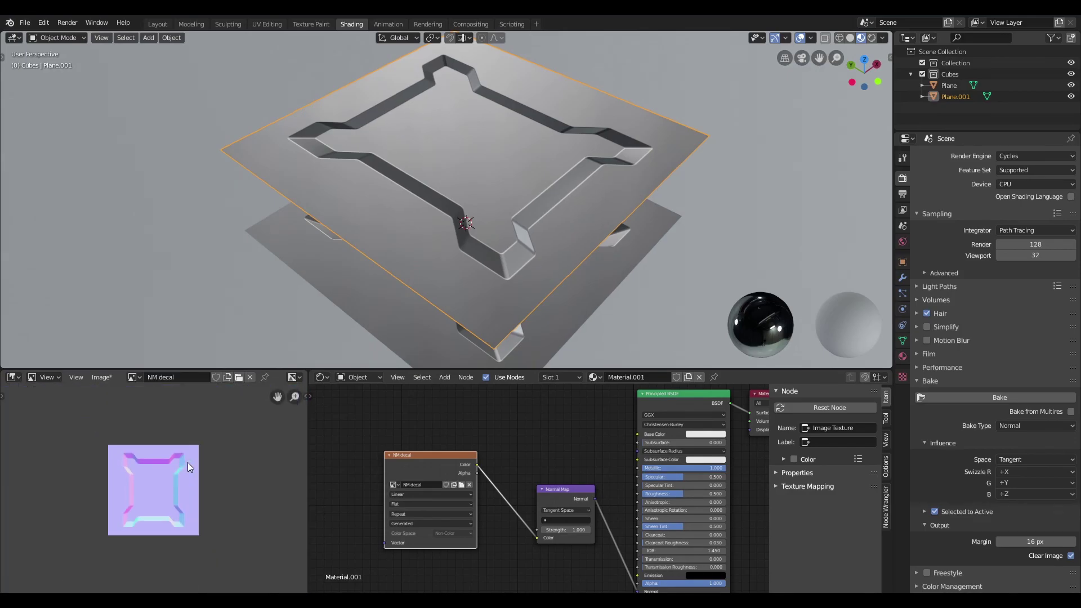
pyautogui.click(102, 377)
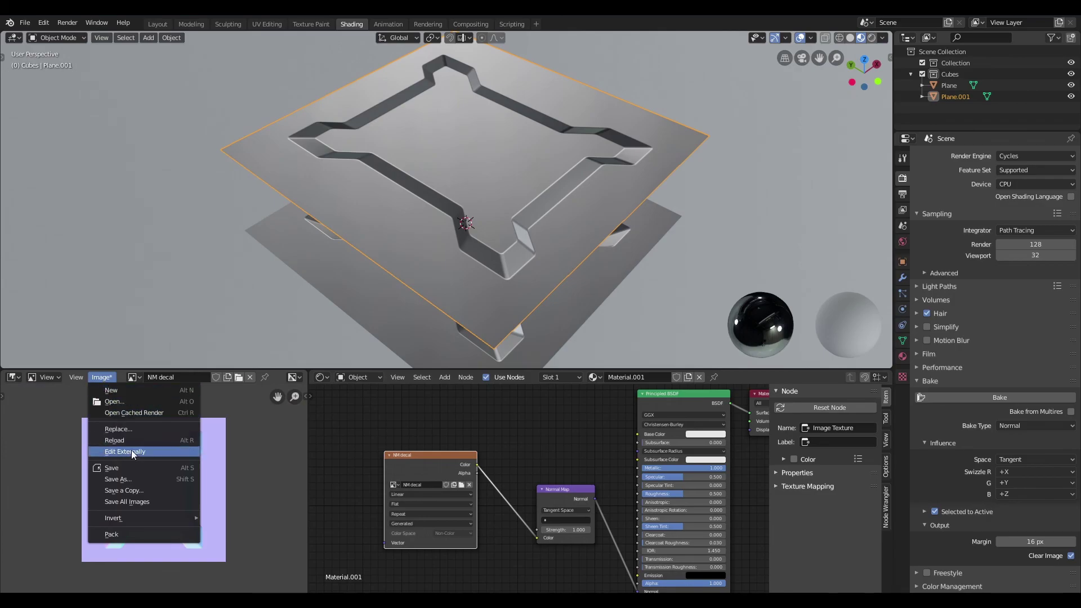
pyautogui.click(137, 486)
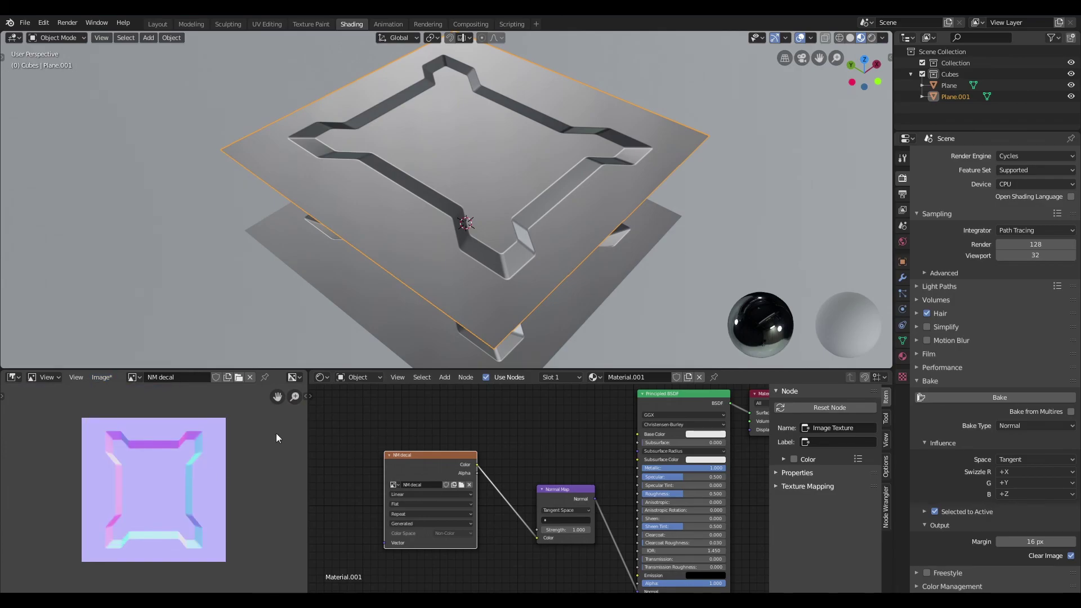